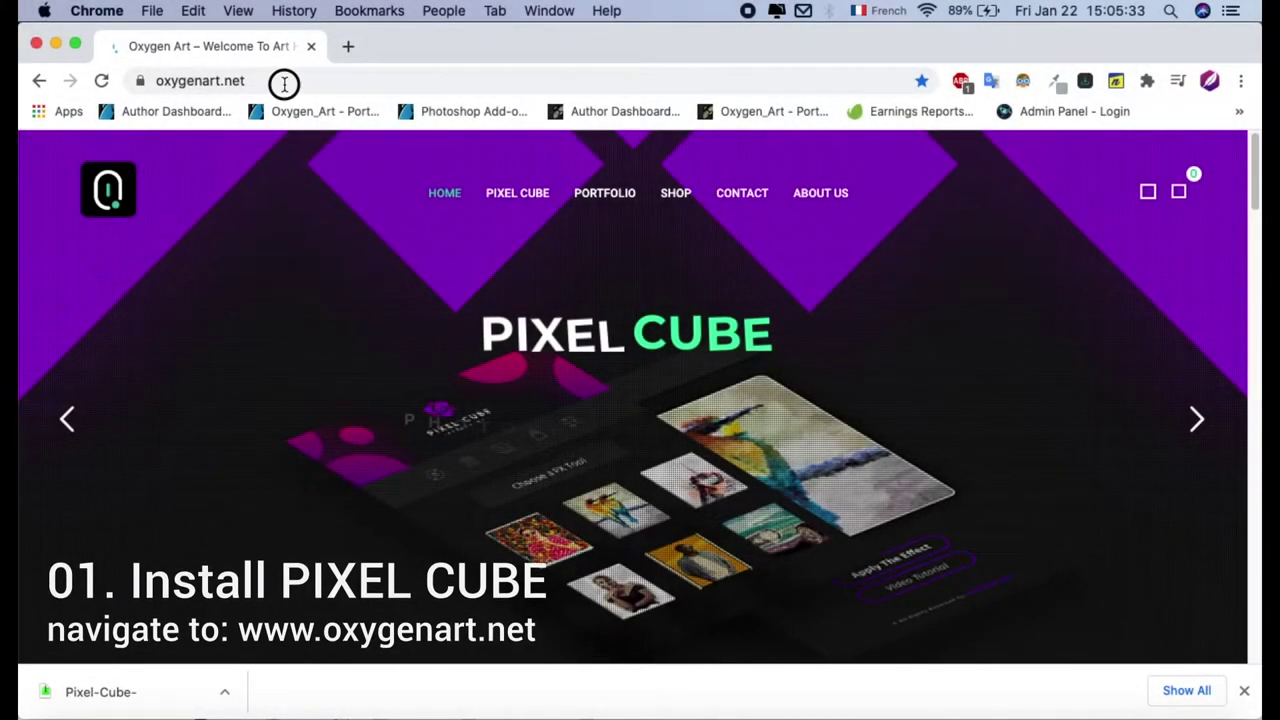
Go to the PIXEL CUBE extension page on oxygenart.net
left_click(284, 84)
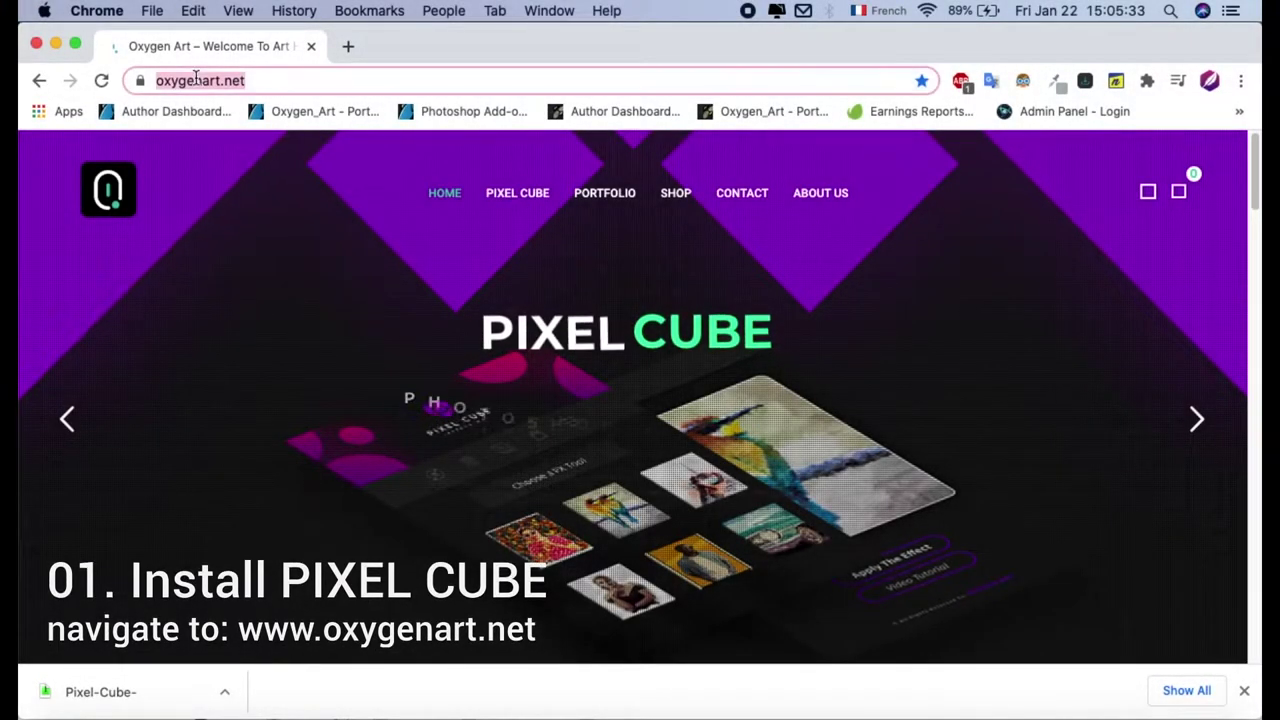
left_click(277, 80)
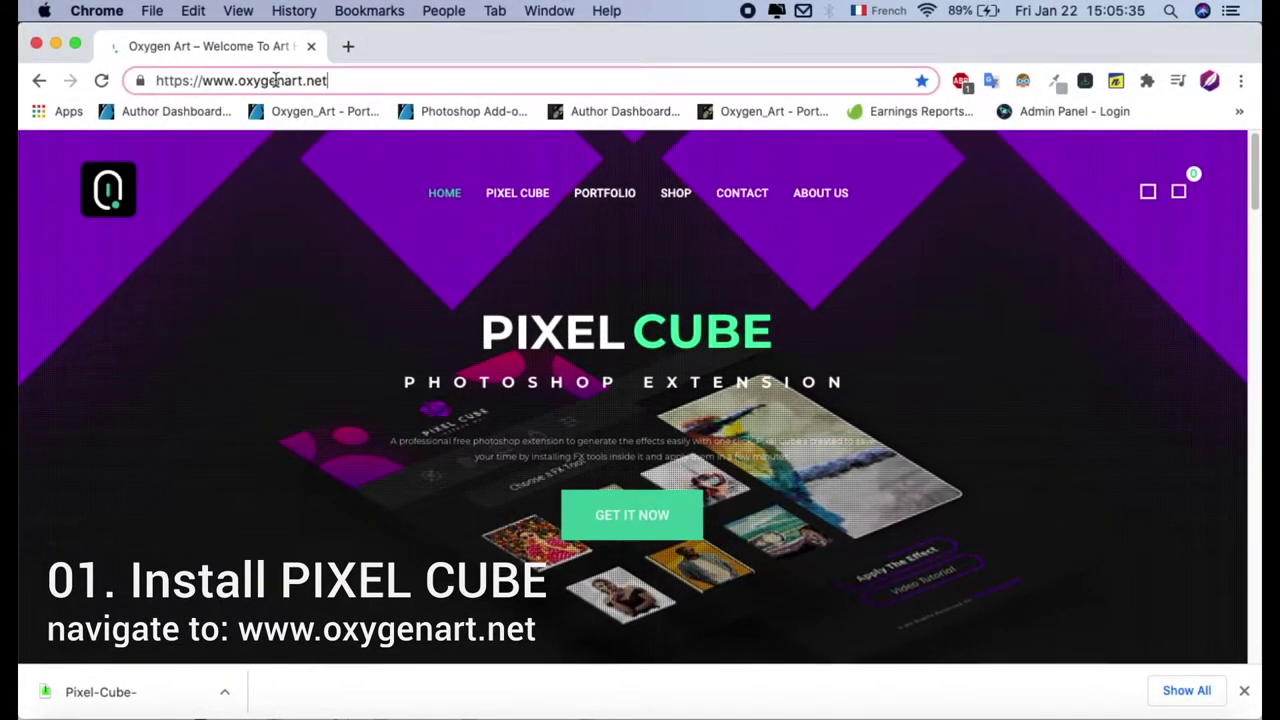
left_click(358, 189)
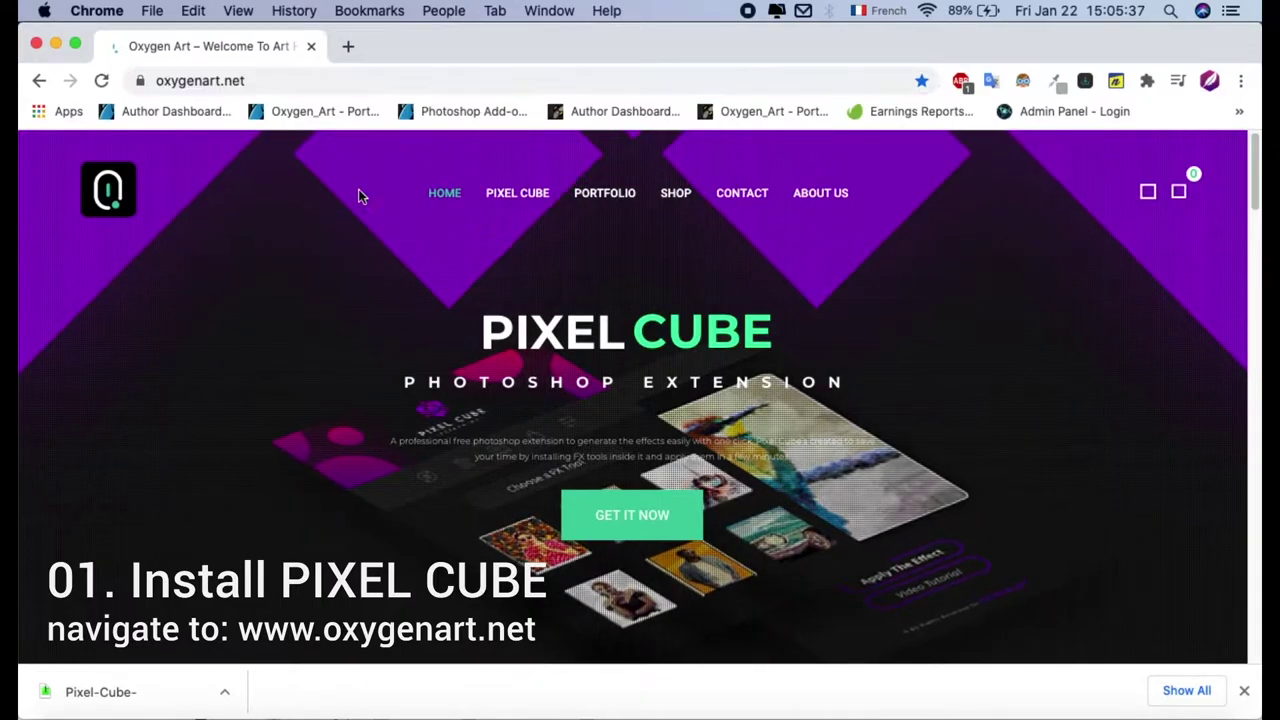
left_click(524, 200)
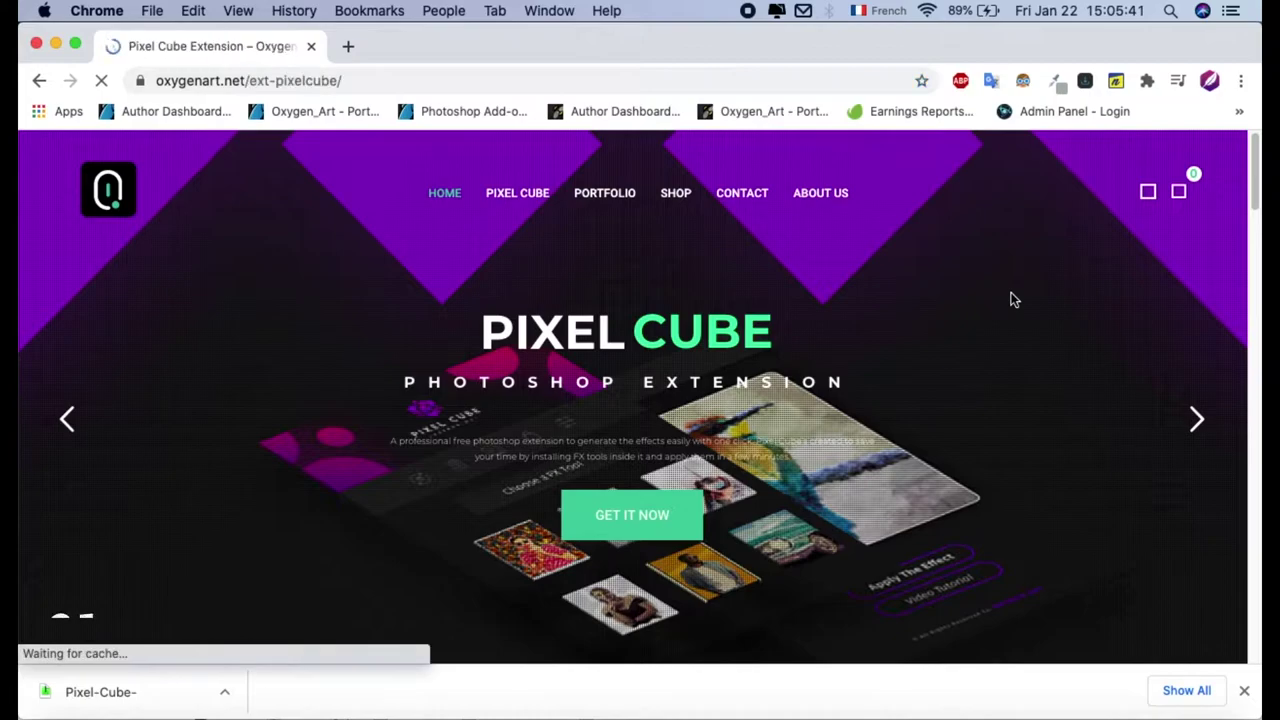
scroll(926, 390, "down", 5)
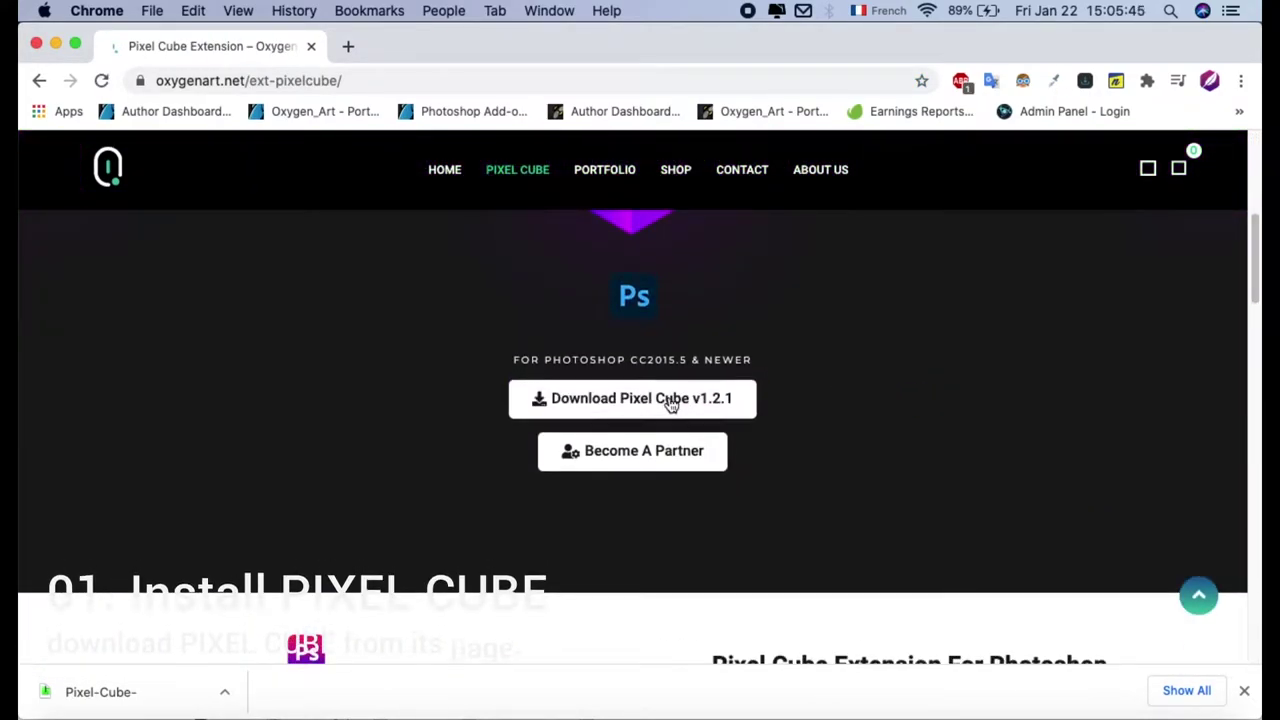
Download Pixel Cube v1.2.1 by entering an e-mail address in the download form
left_click(676, 400)
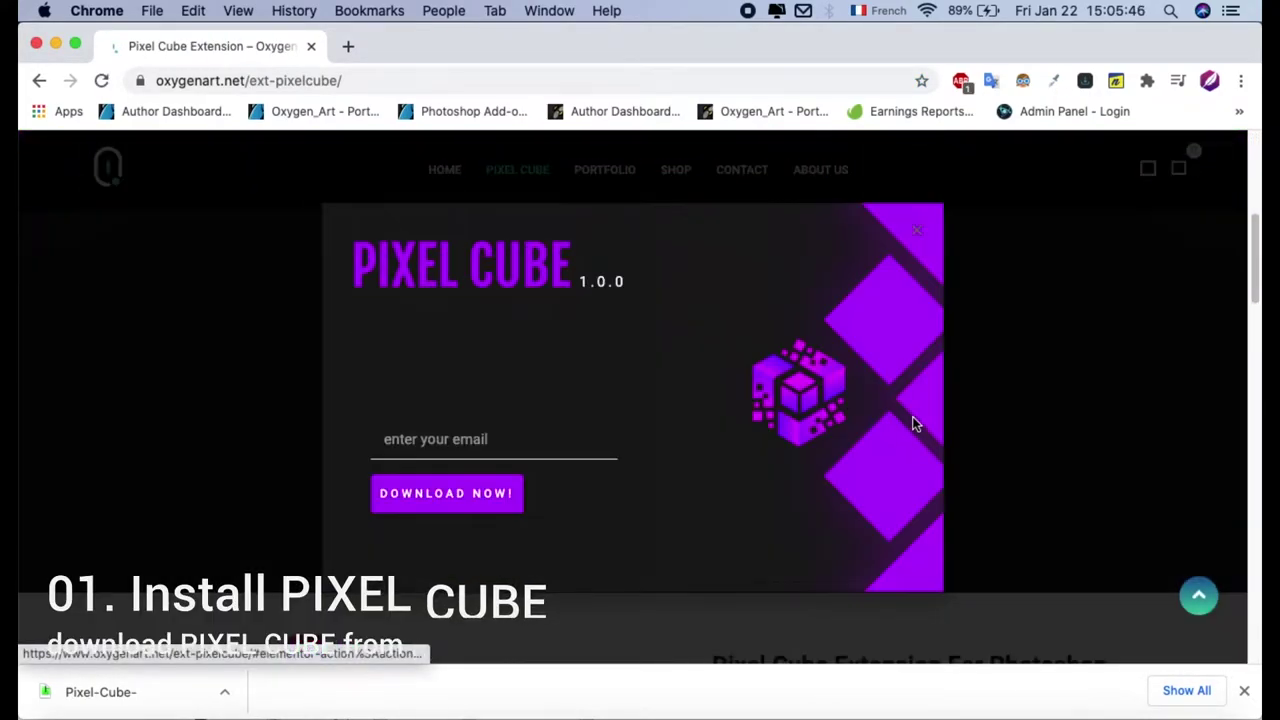
left_click(484, 438)
left_click(553, 562)
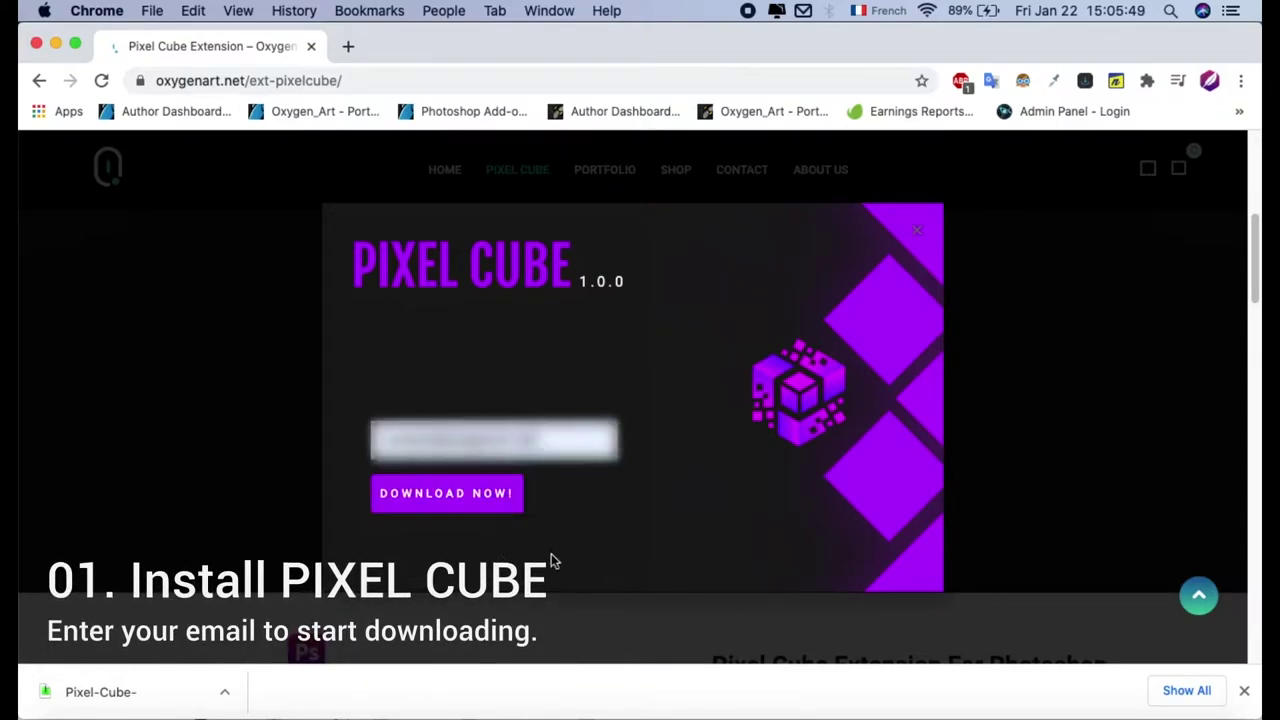
left_click(479, 491)
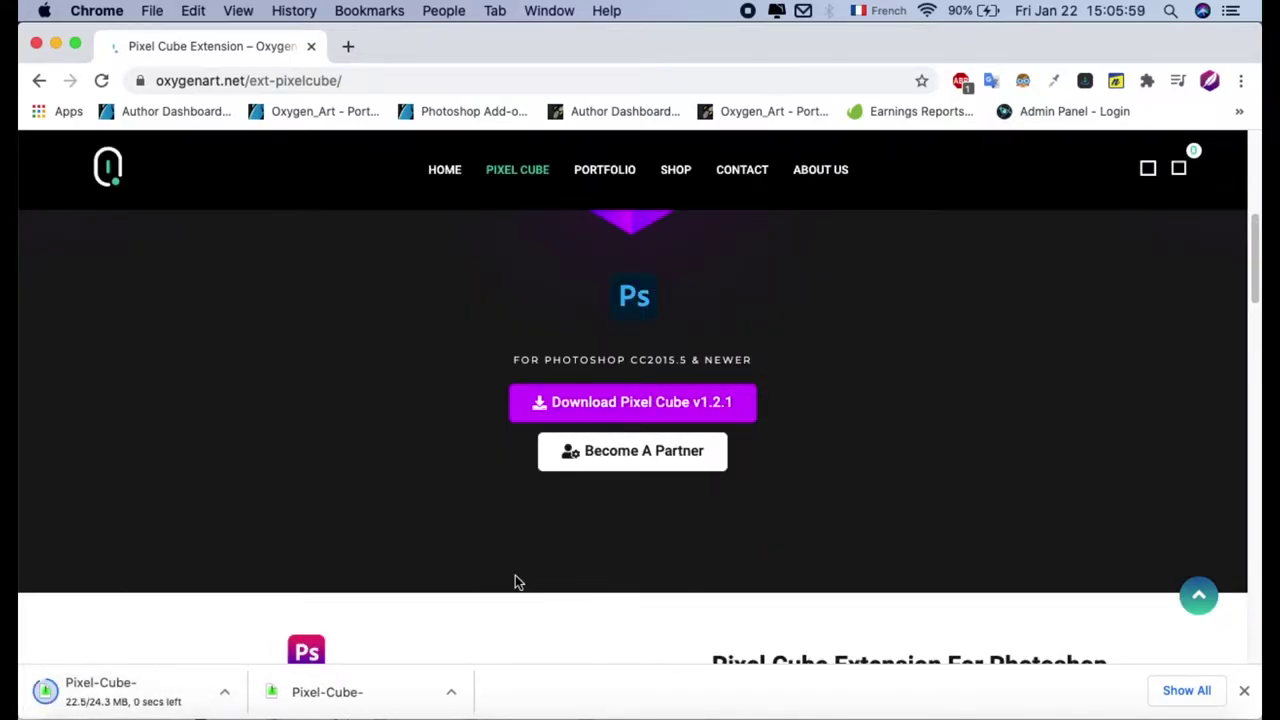
key("ctrl+Up")
Look inside the downloaded pixelcube-extention folder, then return to the Pixel Cube v1.2.1 folder
left_click(487, 288)
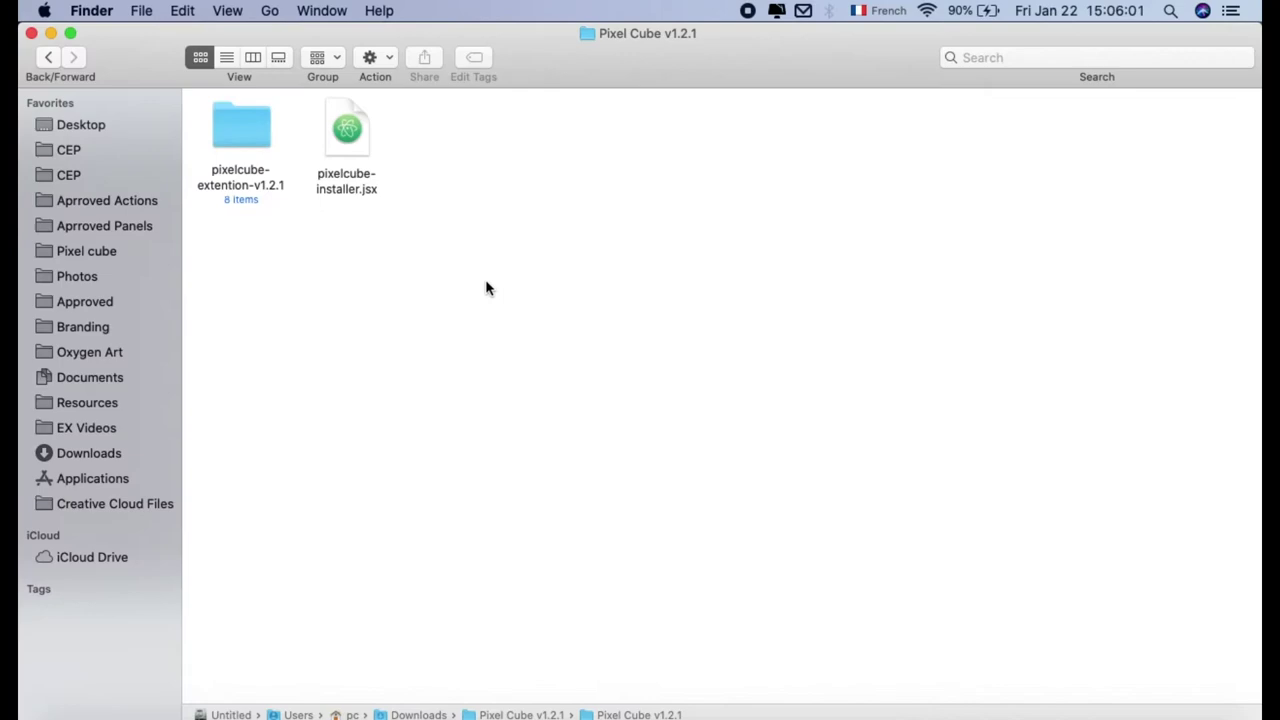
left_click(248, 135)
key("Right")
double_click(245, 130)
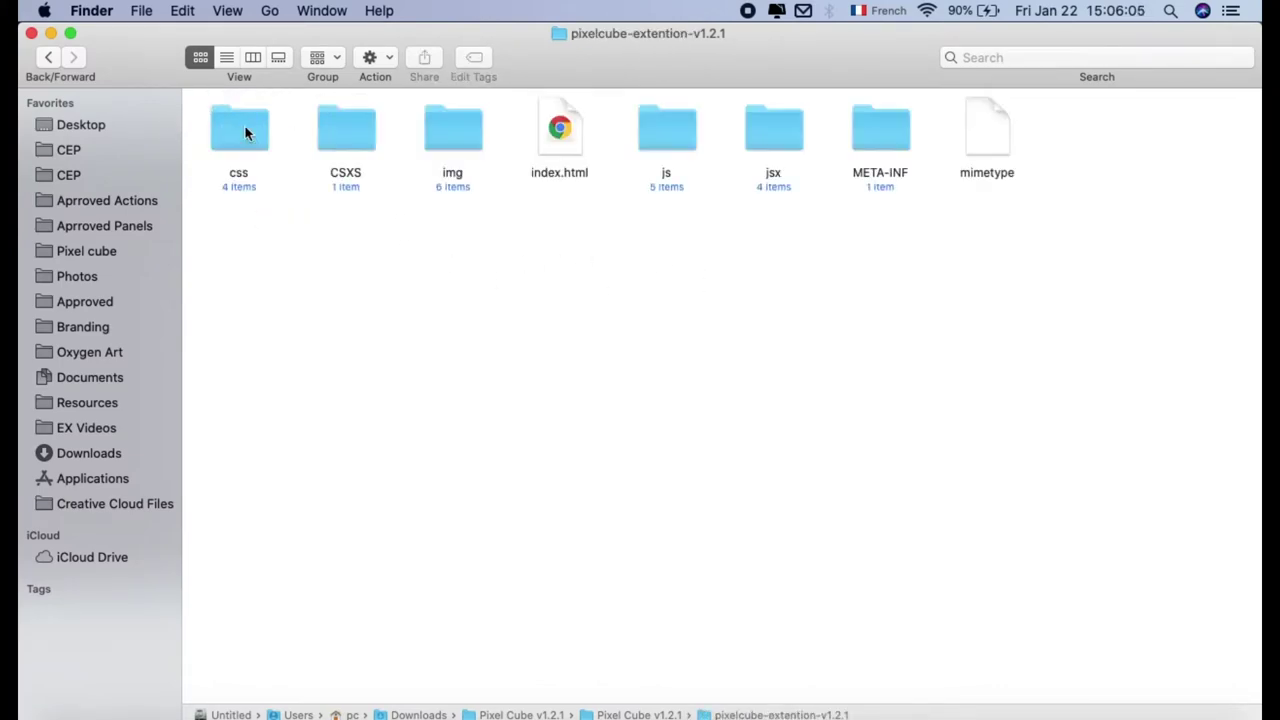
left_click(48, 57)
Quick Look through Pixel Cube Instructions.pdf
left_click(252, 163)
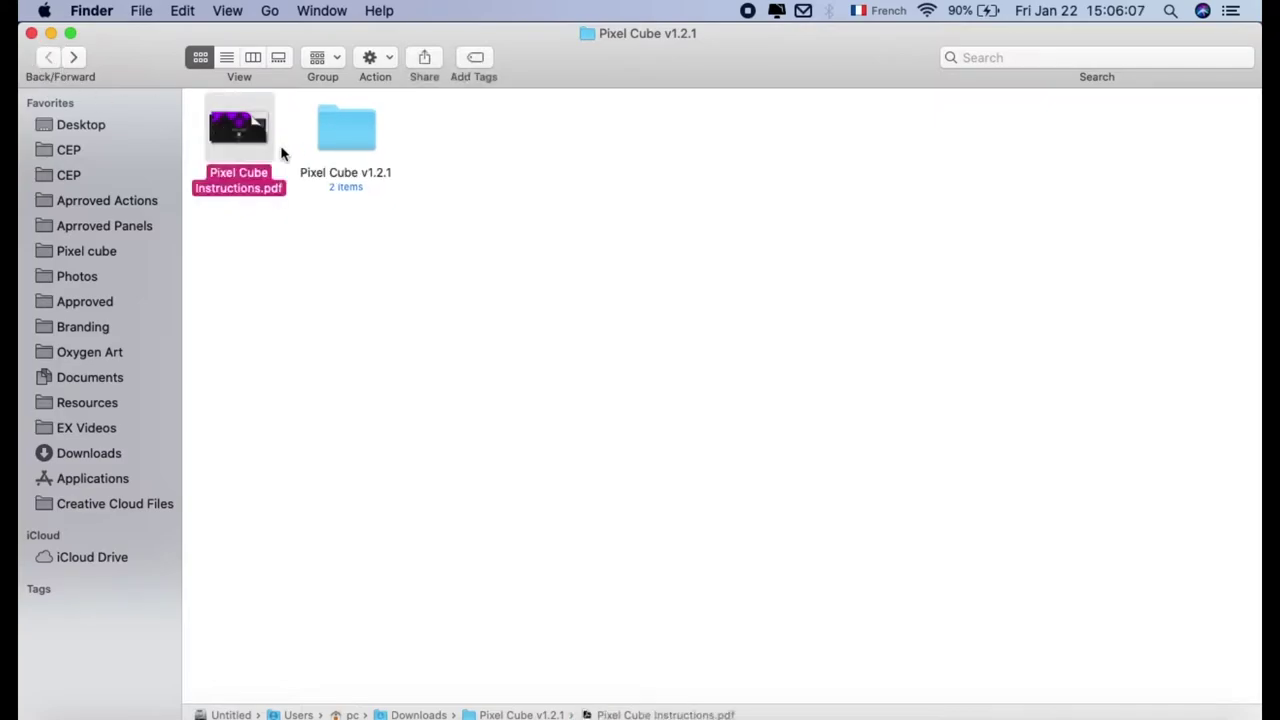
key("space")
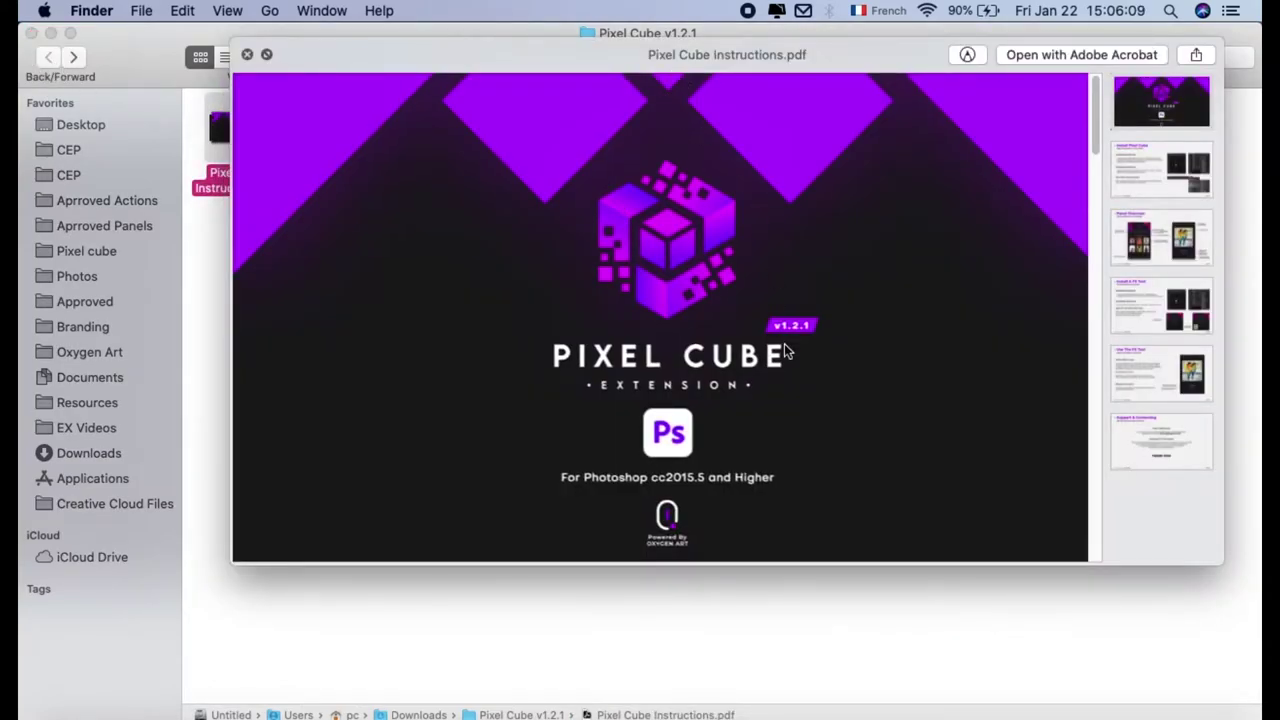
scroll(785, 350, "down", 3)
scroll(785, 350, "down", 5)
scroll(785, 350, "down", 3)
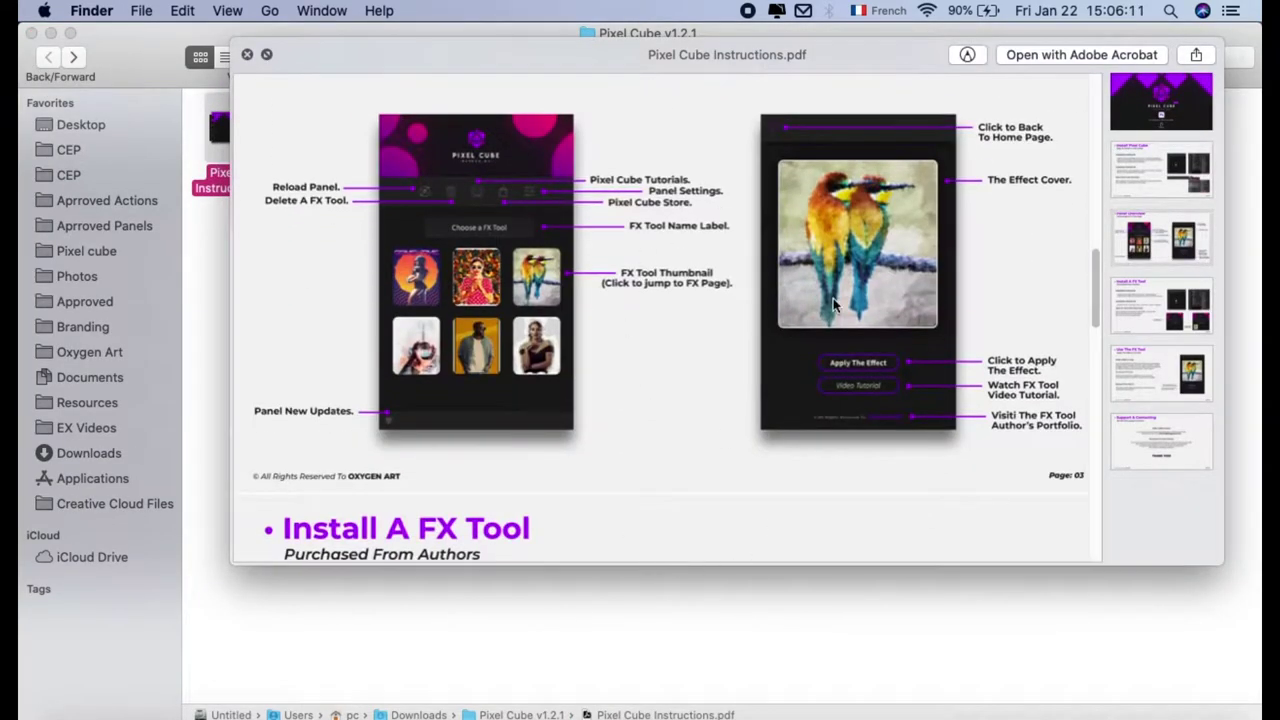
scroll(833, 298, "down", 5)
key("space")
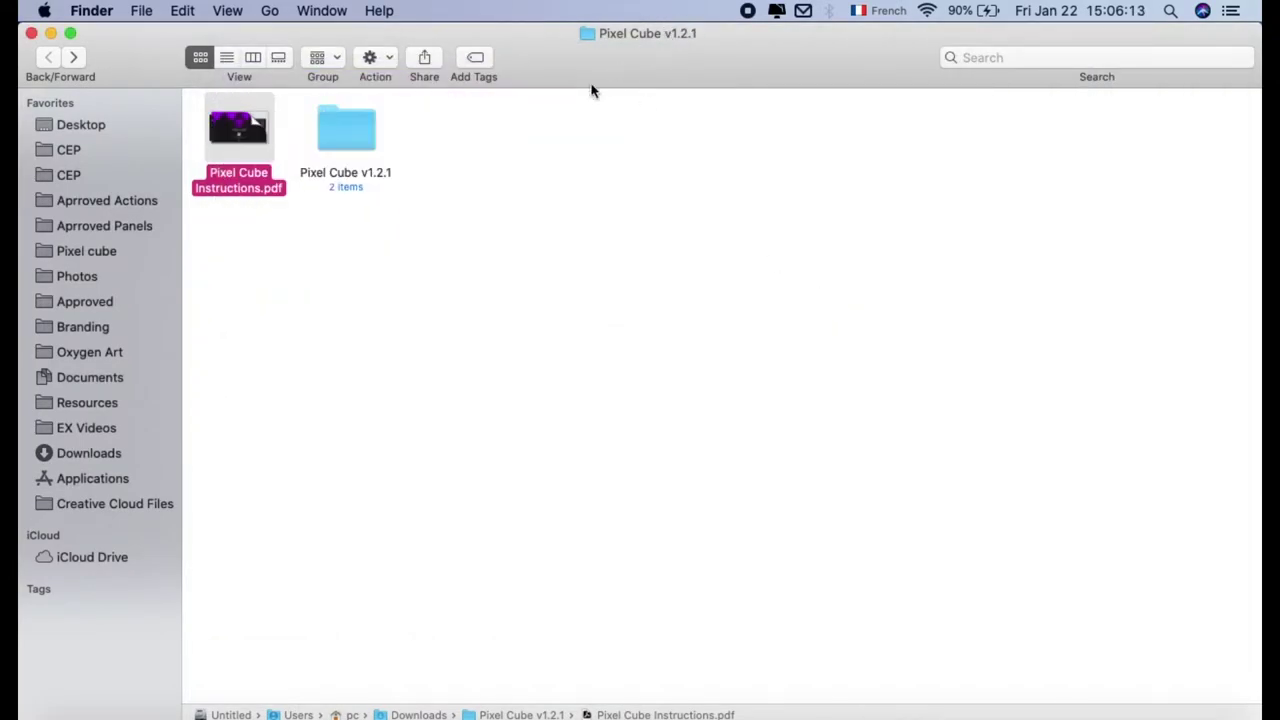
Locate pixelcube-installer.jsx in the inner Pixel Cube v1.2.1 folder, then go to Photoshop
left_click(591, 91)
double_click(351, 140)
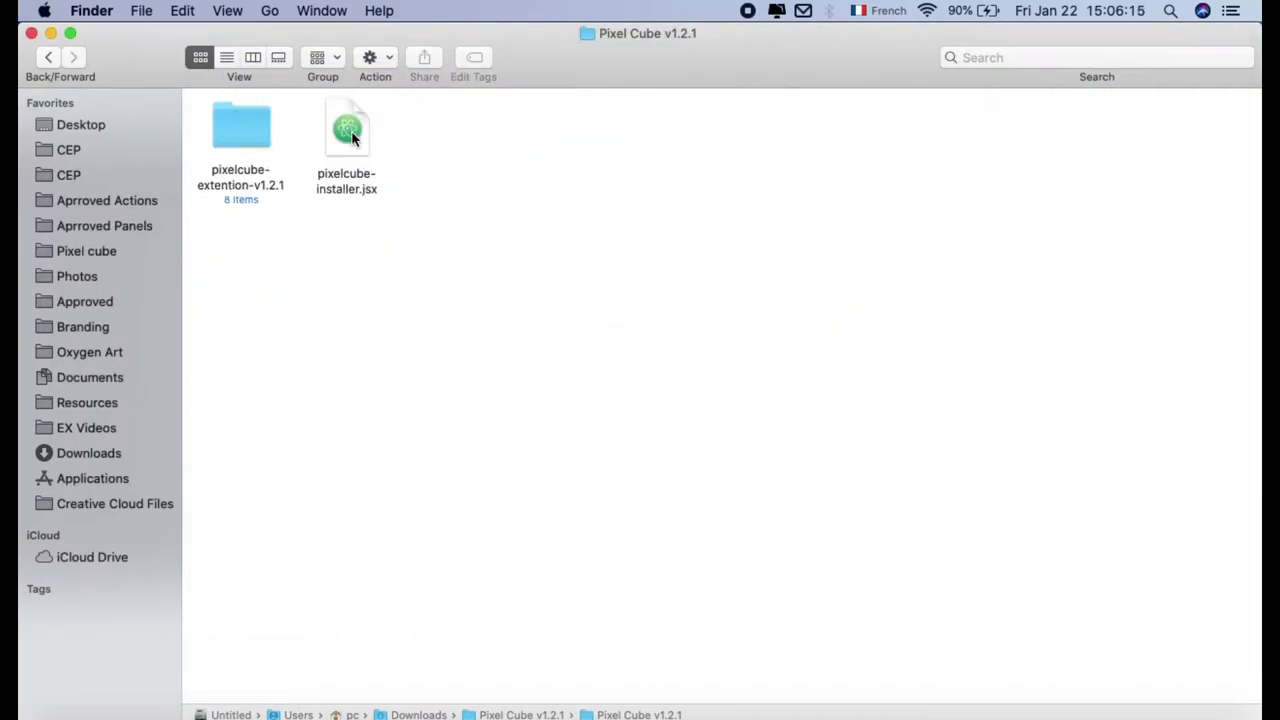
left_click(346, 150)
left_click(221, 145)
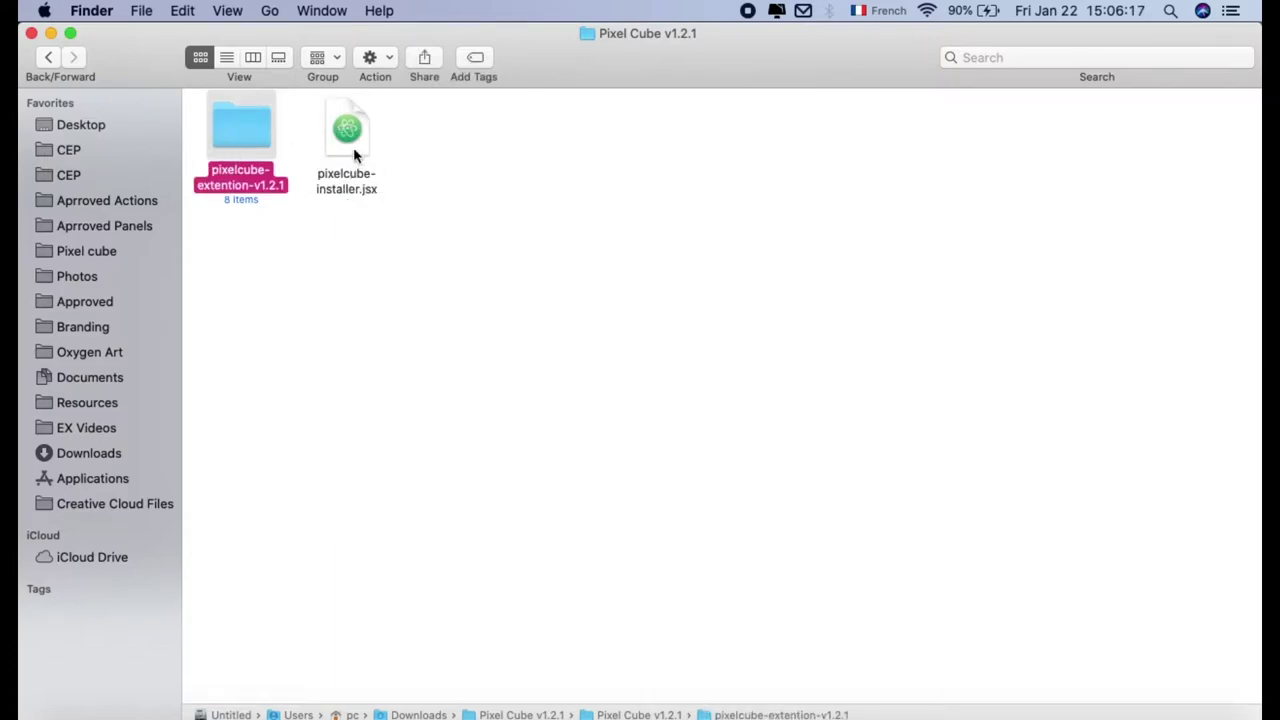
left_click(443, 260)
left_click(351, 147)
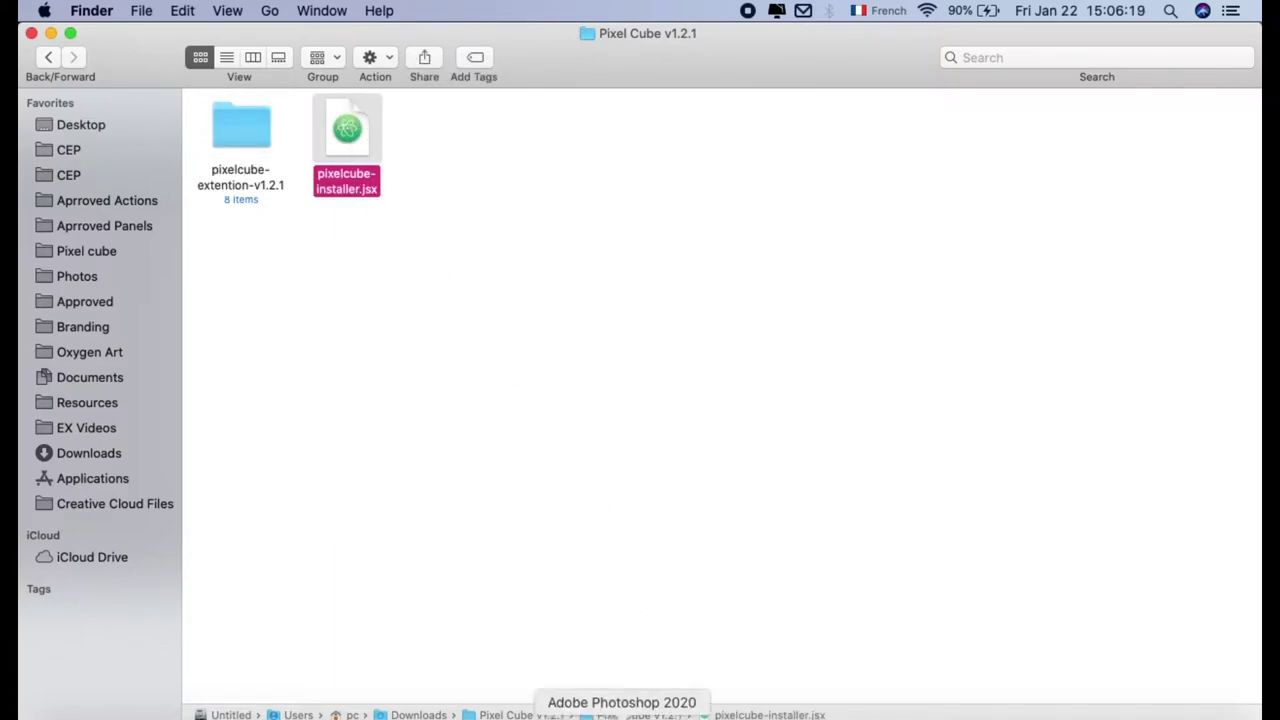
left_click(652, 698)
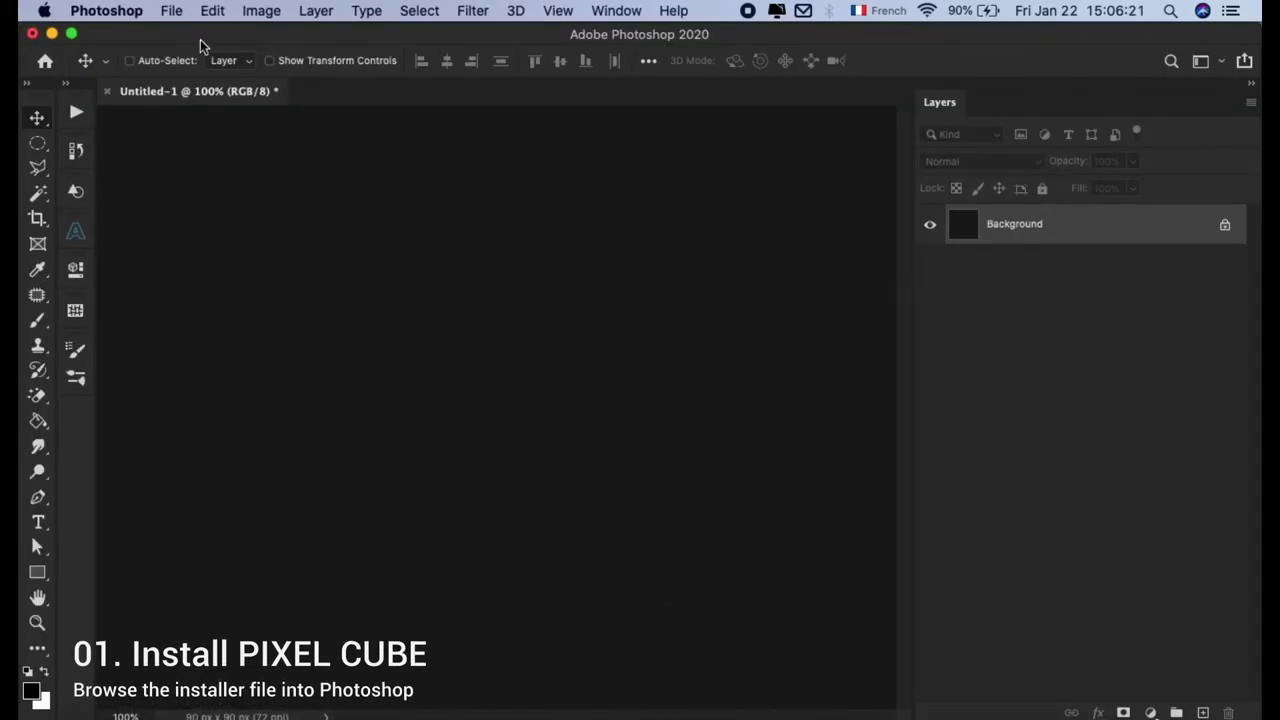
Run pixelcube-installer.jsx through File > Scripts > Browse
left_click(171, 11)
mouse_move(194, 468)
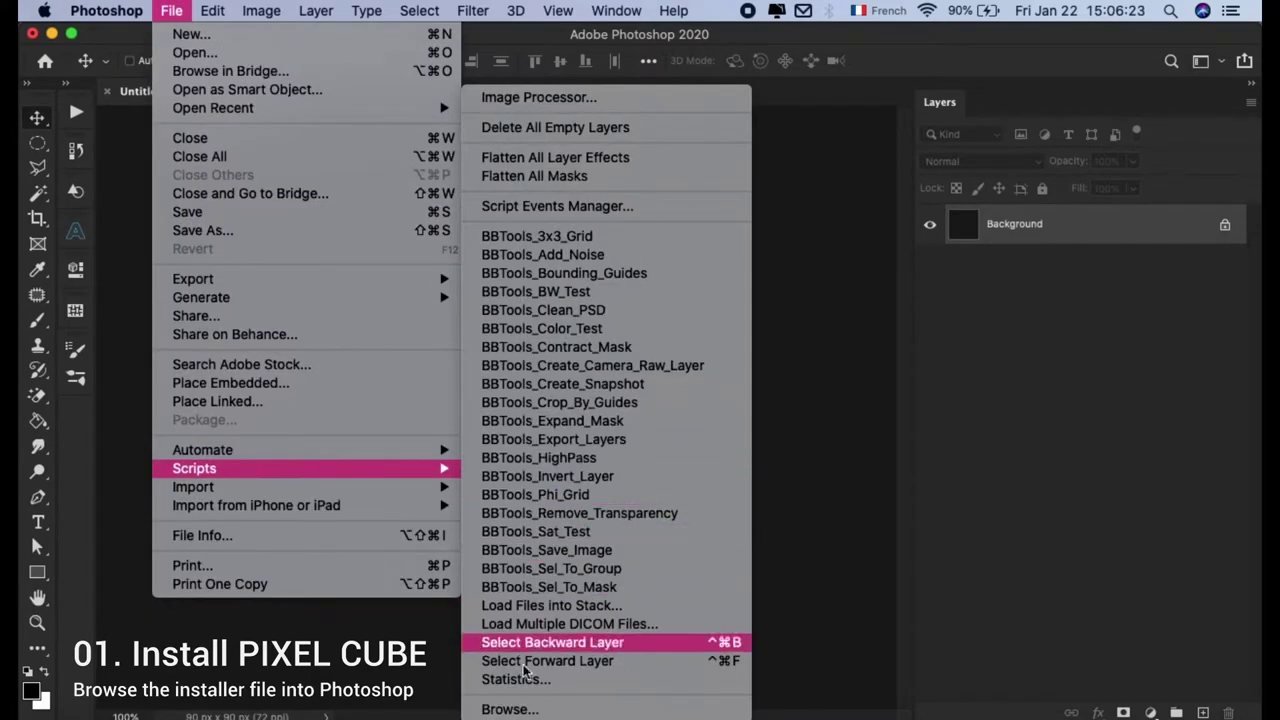
left_click(645, 709)
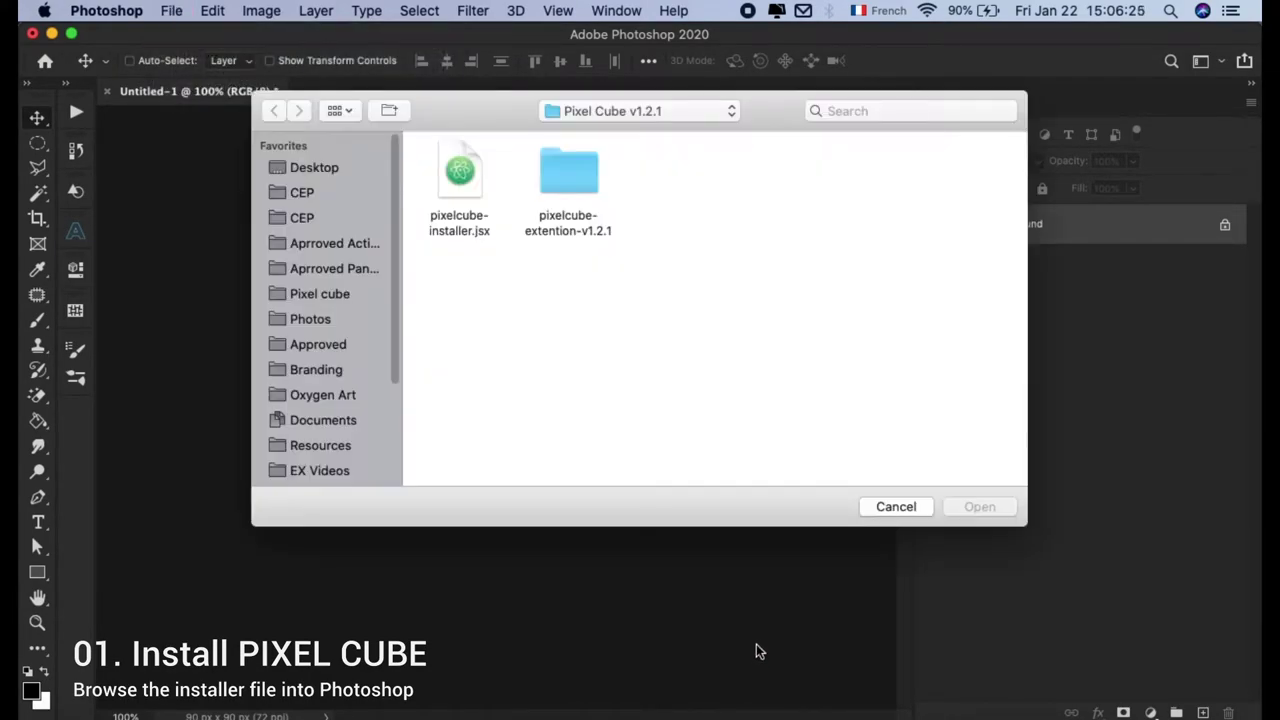
left_click(462, 177)
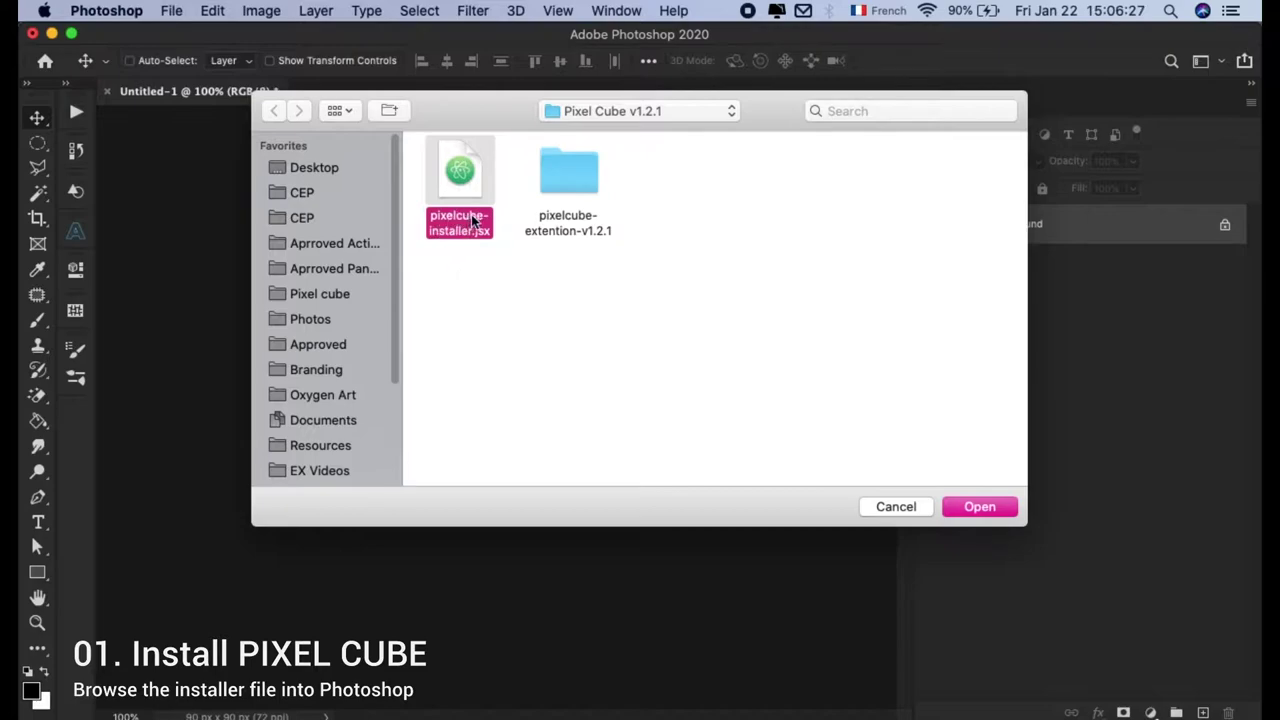
left_click(612, 111)
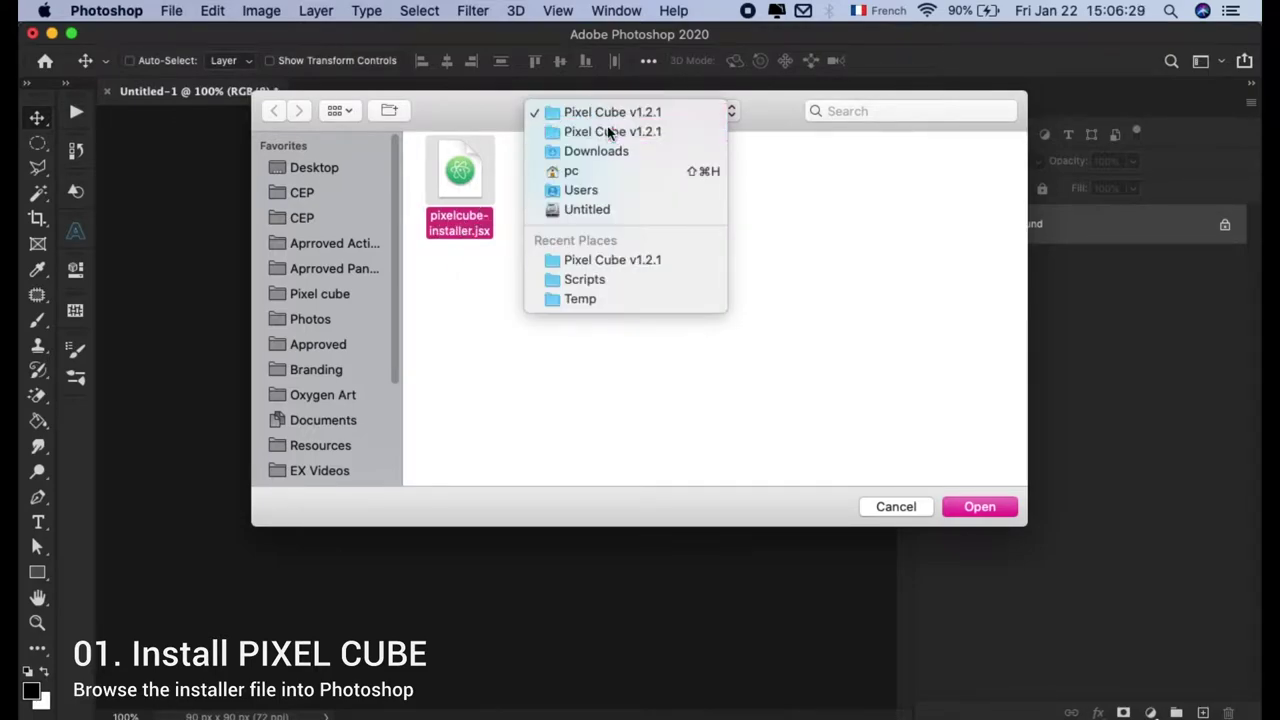
left_click(608, 130)
left_click(468, 170)
double_click(472, 188)
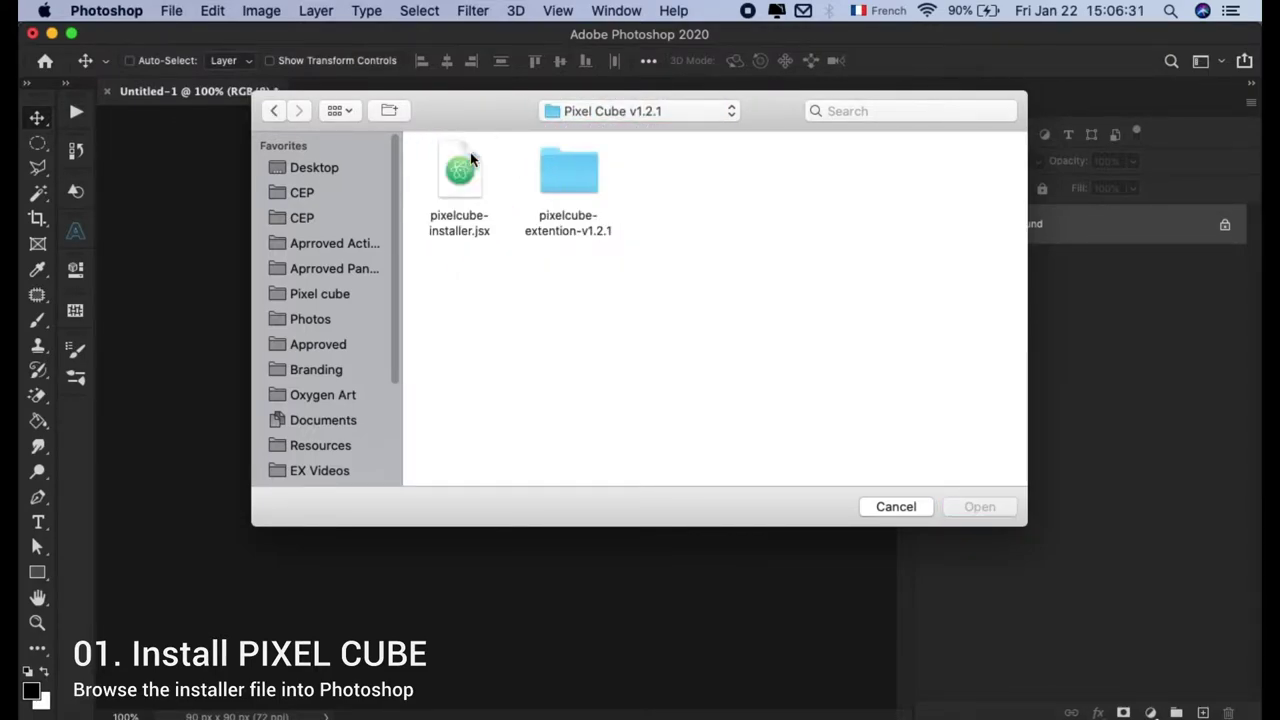
left_click(463, 195)
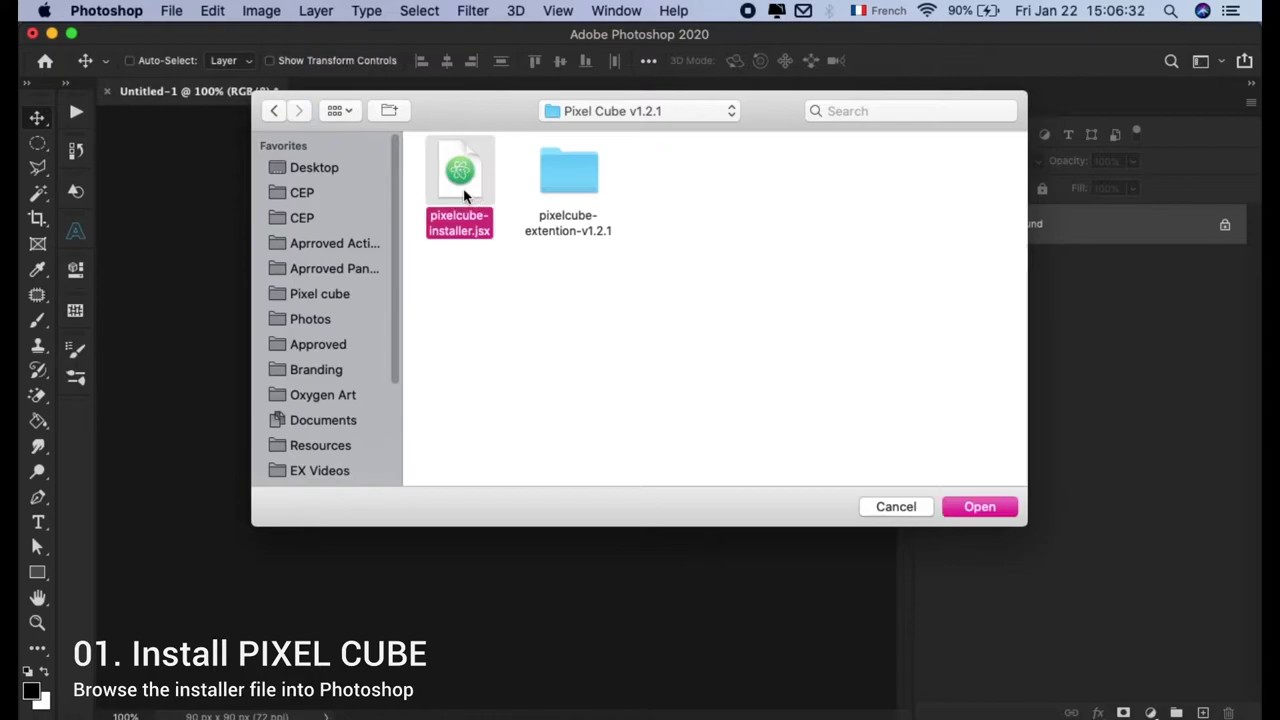
left_click(972, 507)
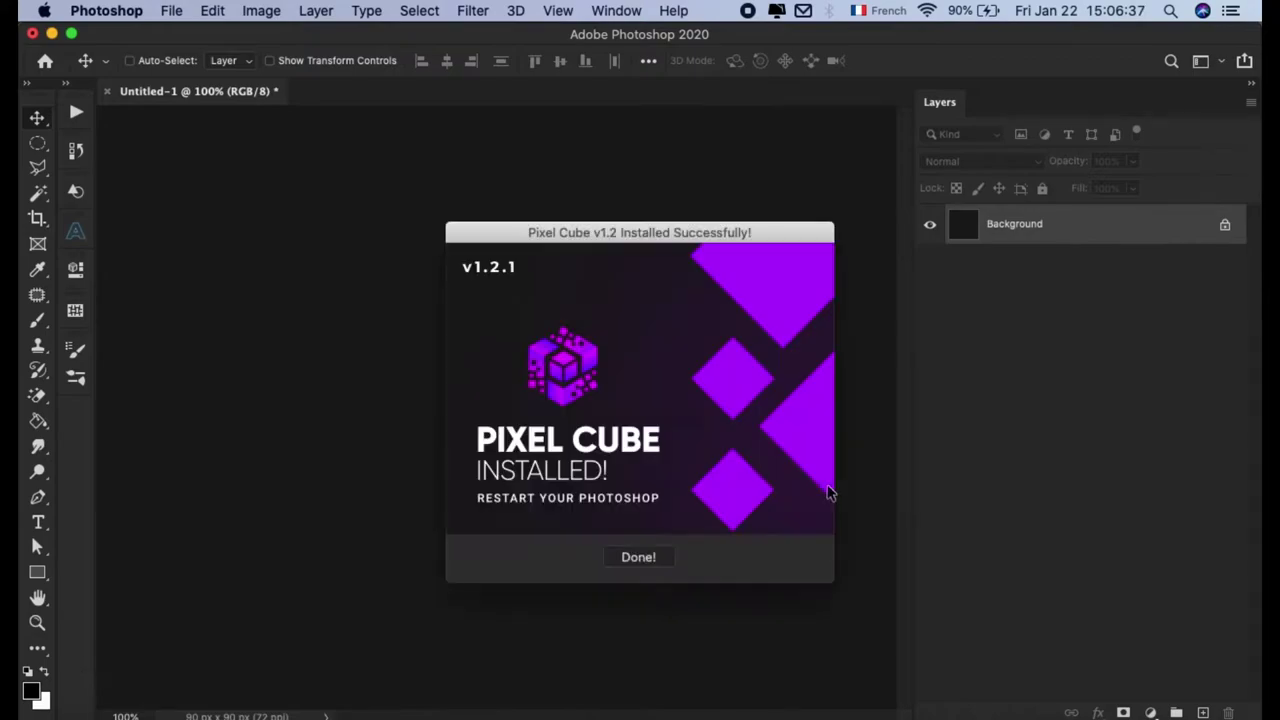
Dismiss the install confirmation and quit Photoshop without saving Untitled-1
left_click_drag(643, 238, 566, 181)
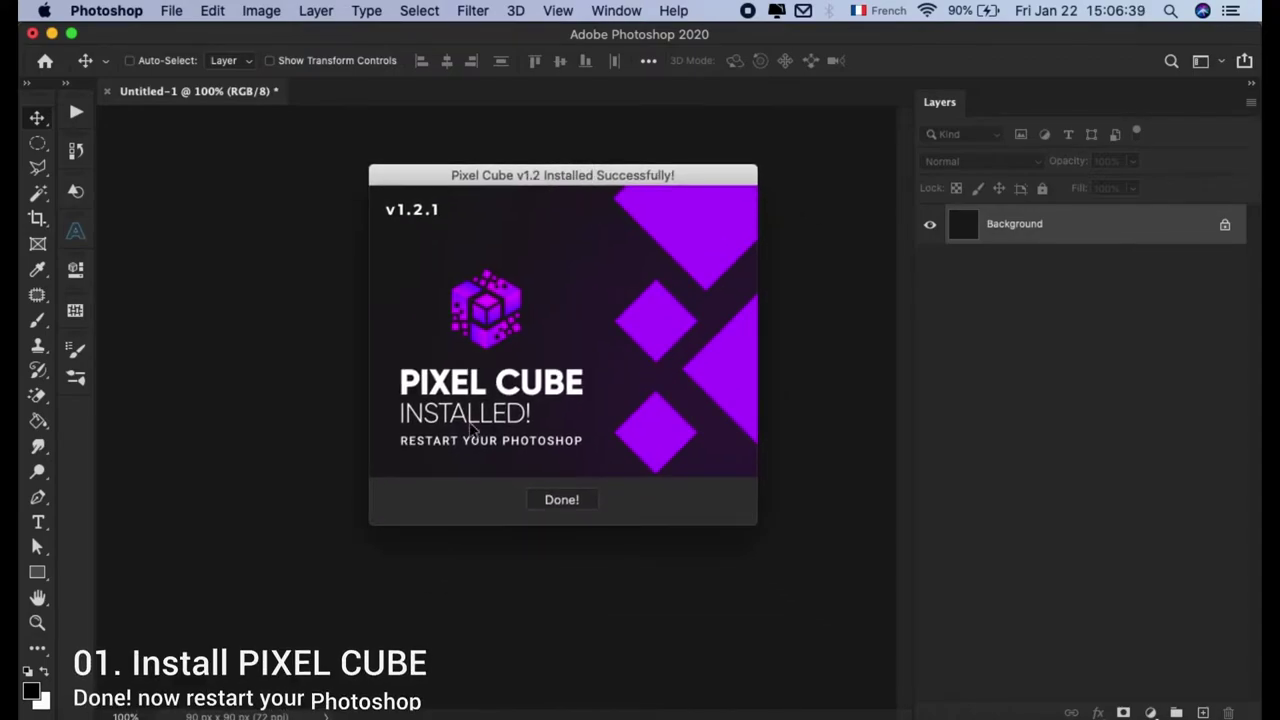
left_click(562, 503)
left_click(107, 10)
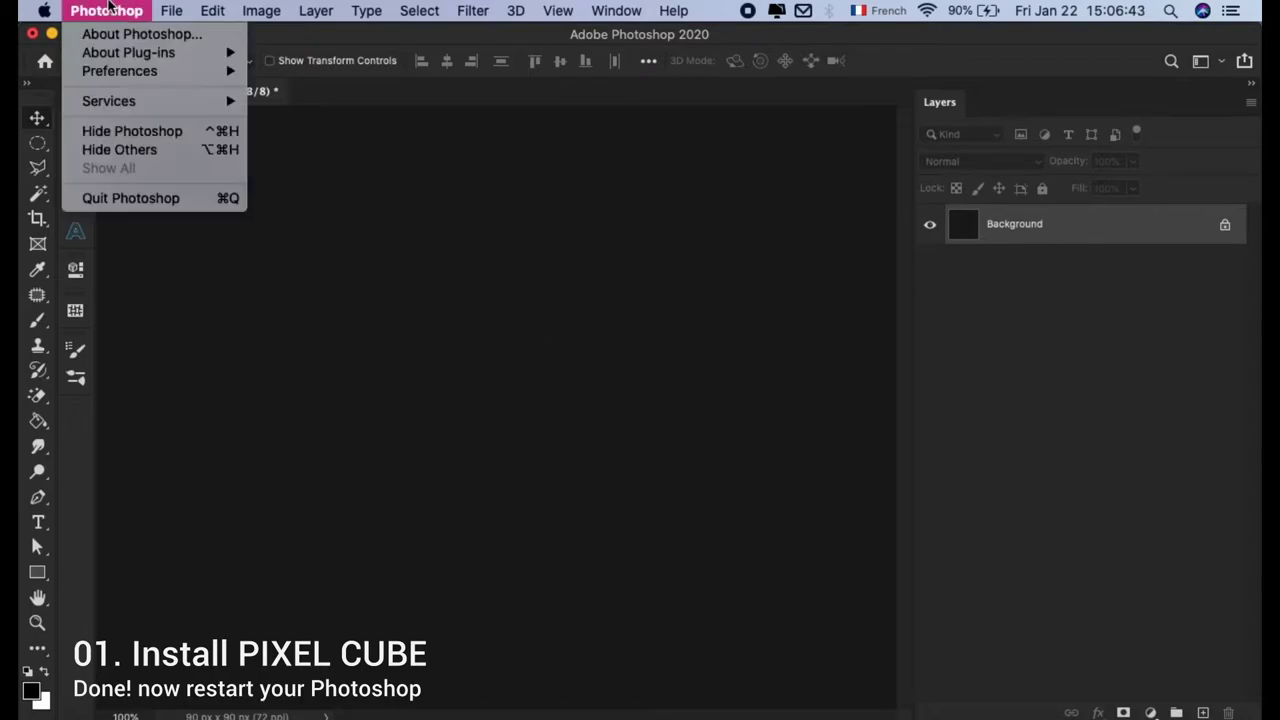
left_click(161, 199)
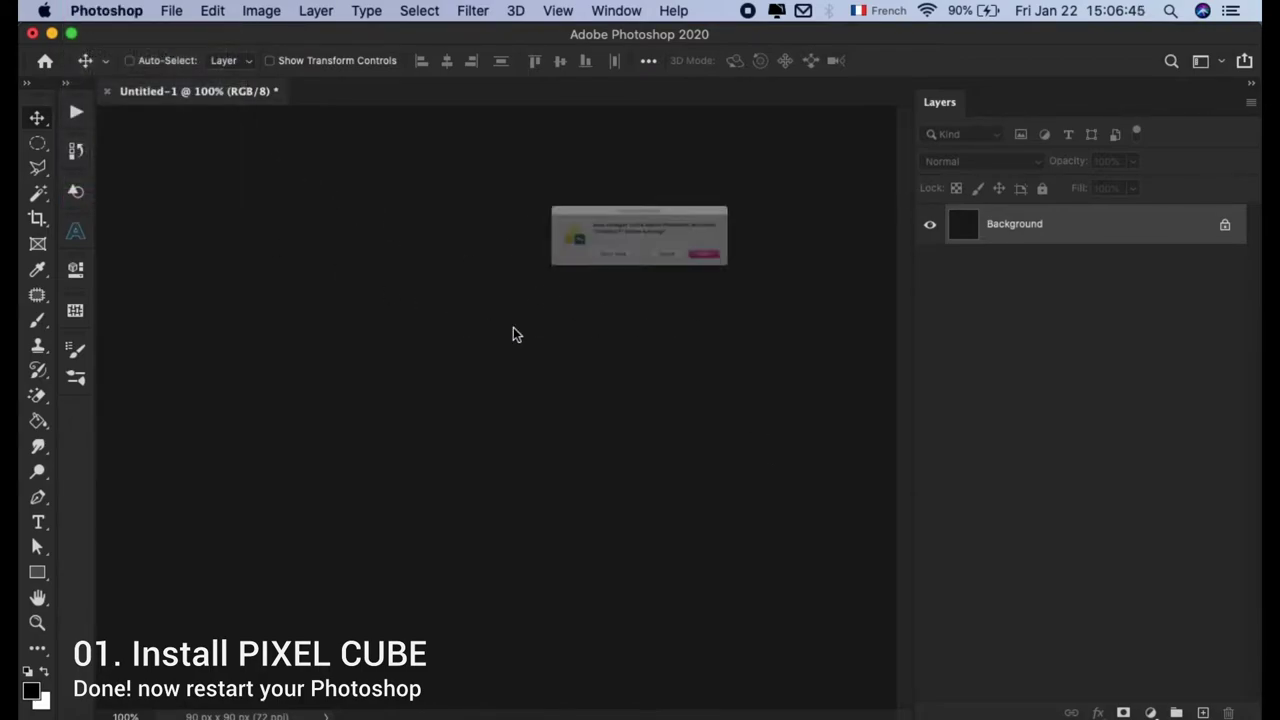
left_click(600, 283)
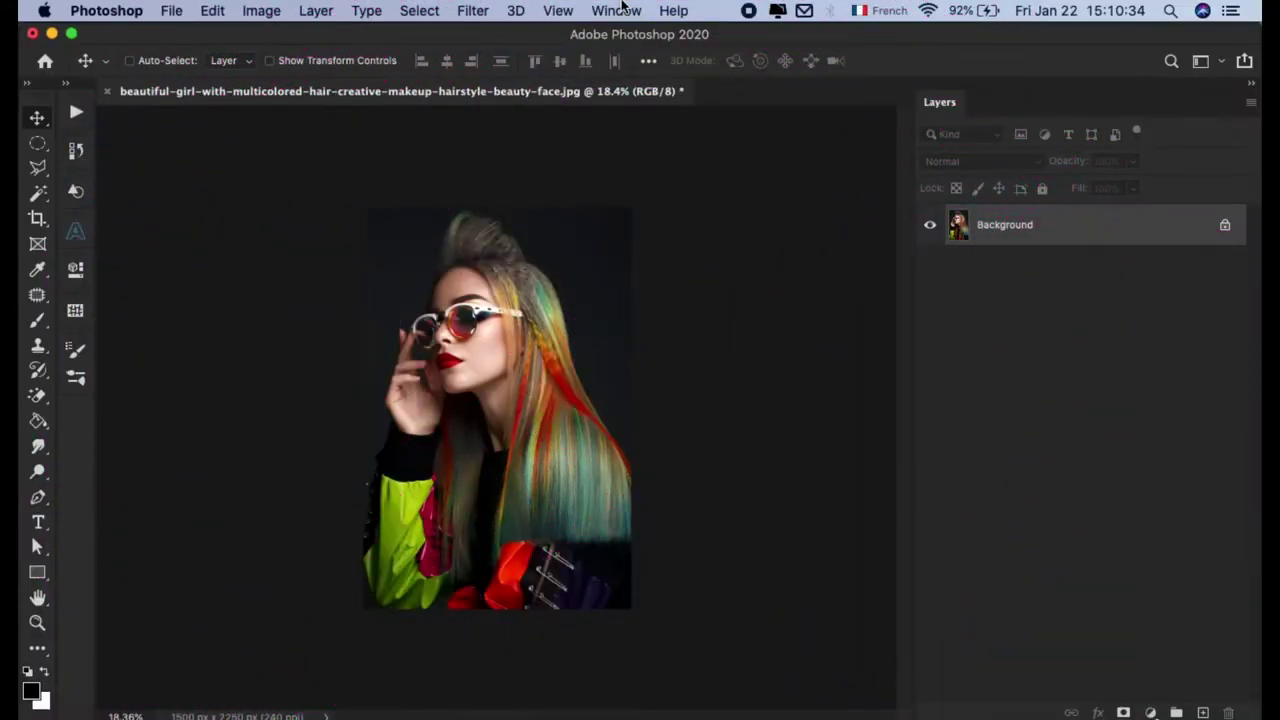
Open the Pixel Cube panel from Window > Extensions beside the multicoloured-hair portrait
left_click(616, 10)
mouse_move(637, 101)
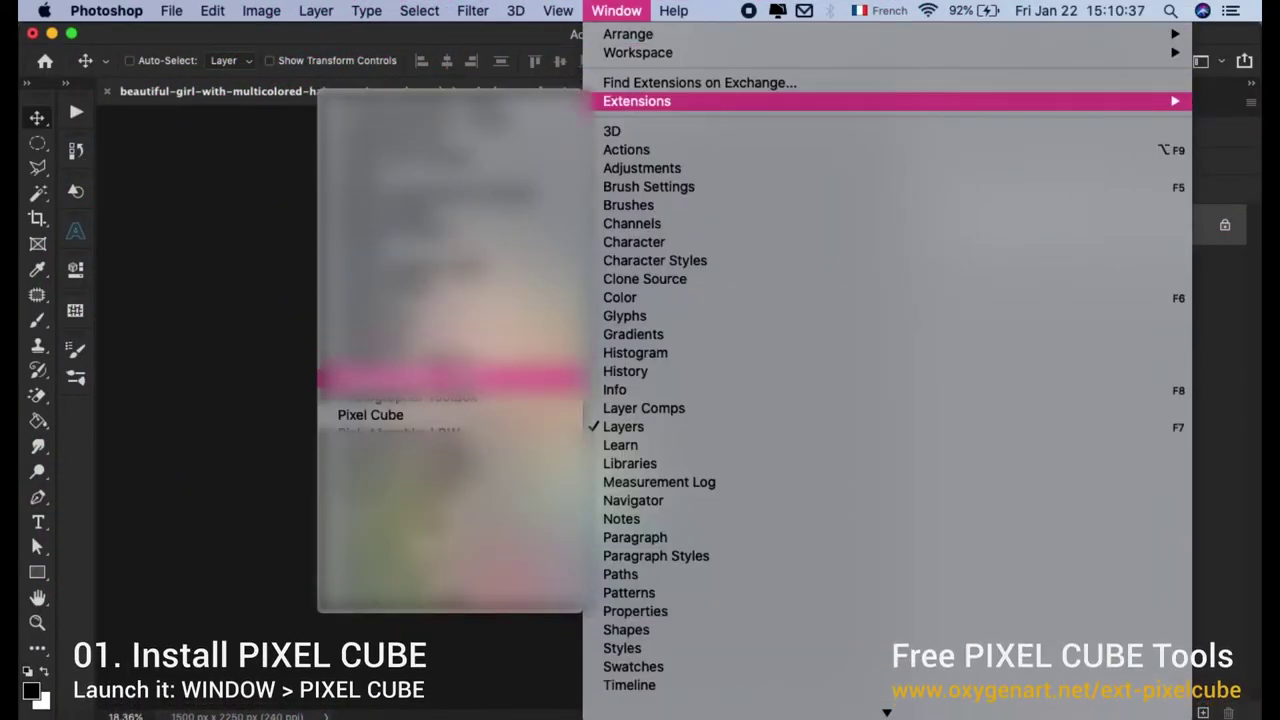
left_click(516, 419)
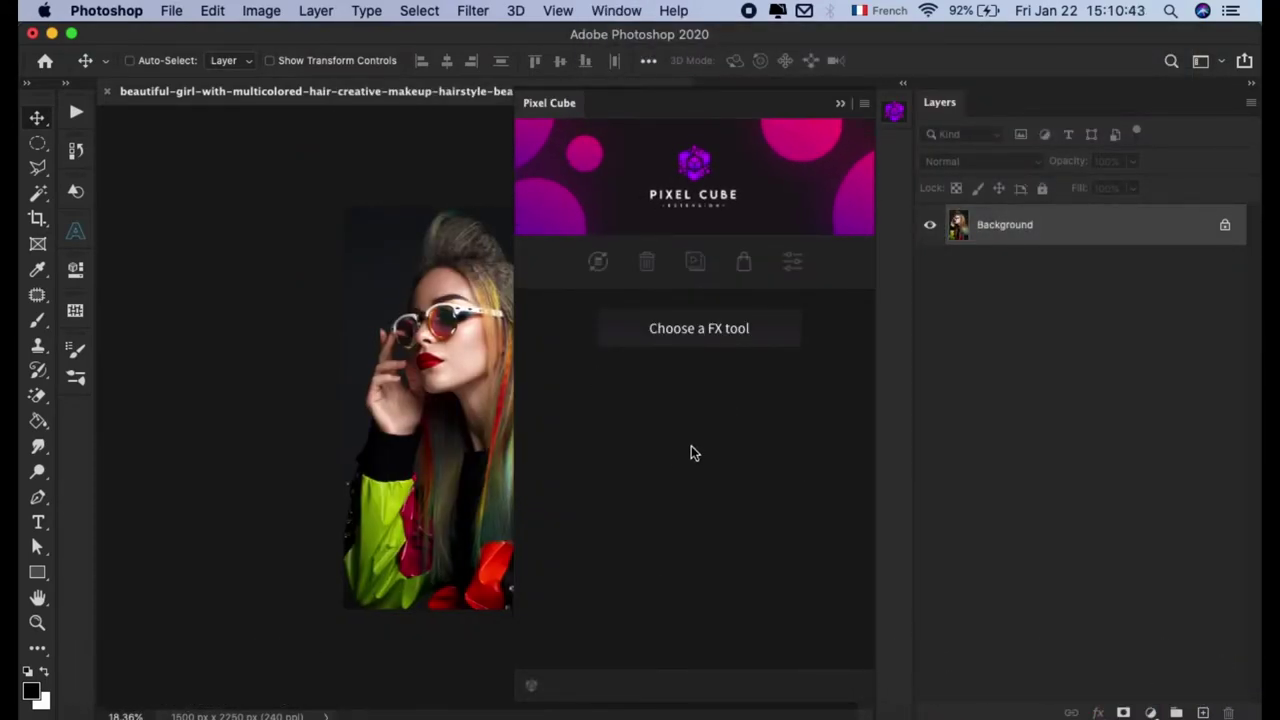
left_click(171, 10)
mouse_move(194, 468)
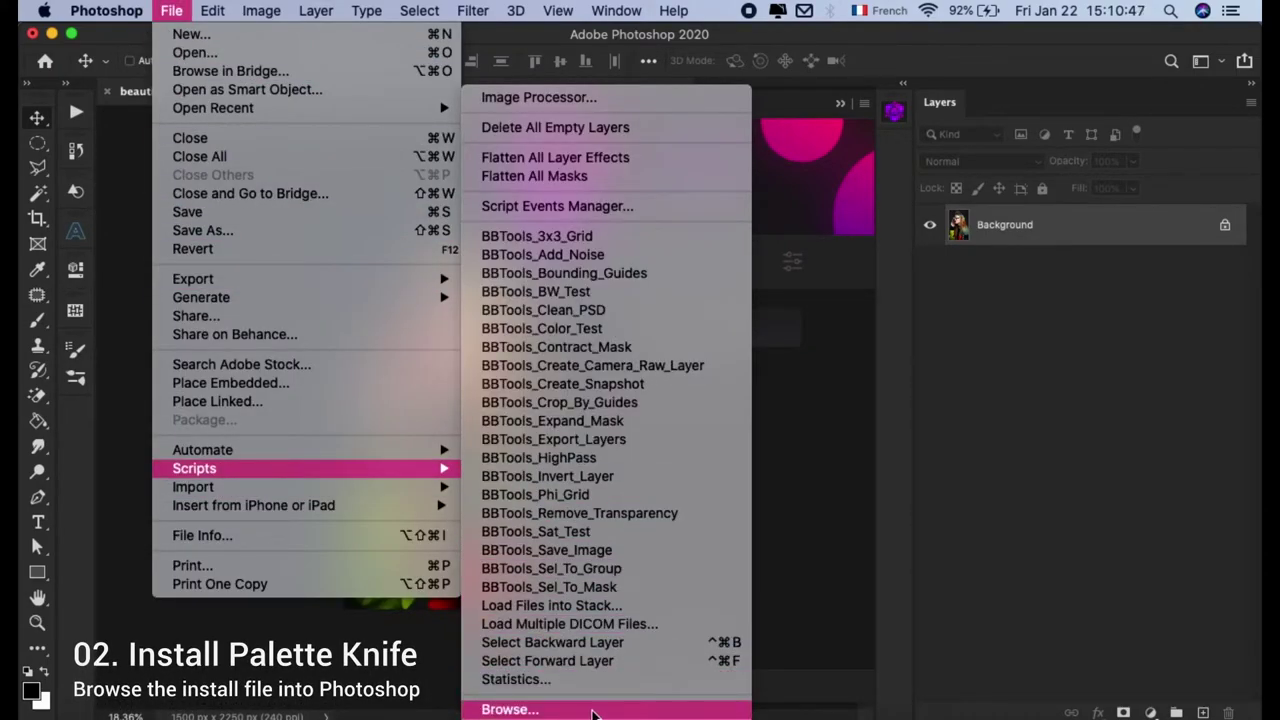
Run Palette Knife-FX_installer.jsx from the Main File folder and acknowledge the success message
left_click(632, 710)
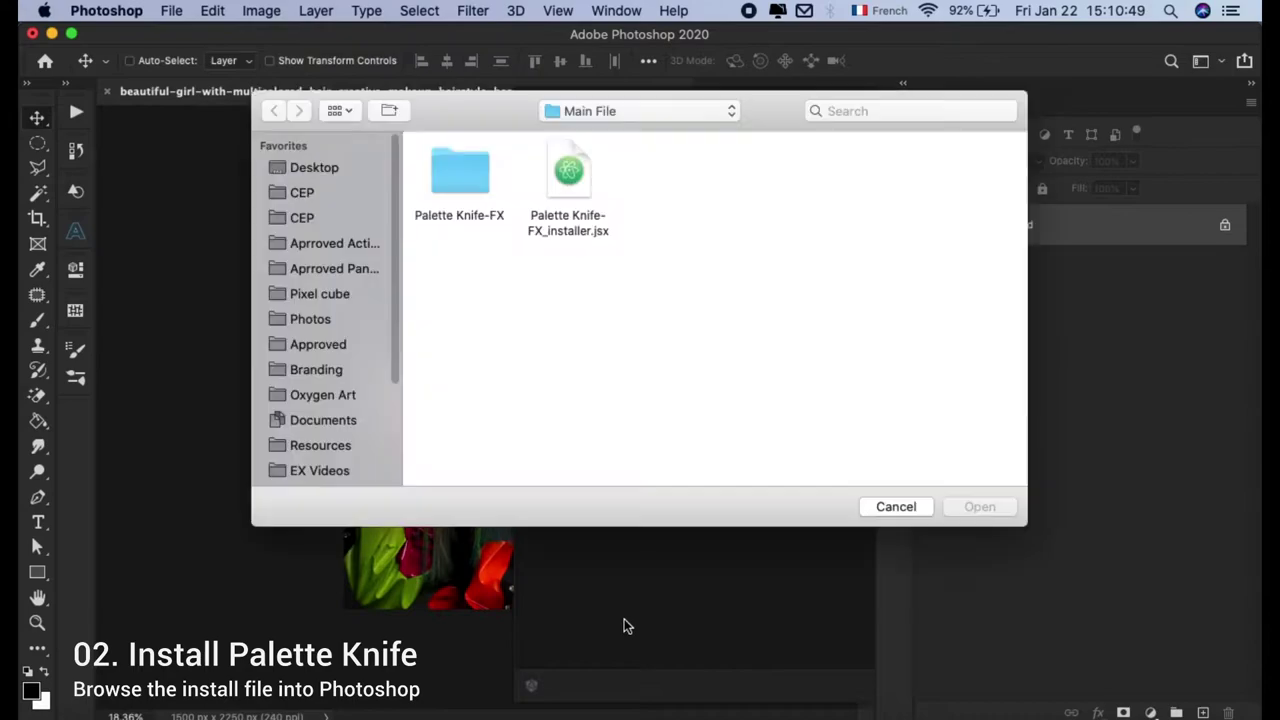
left_click(567, 198)
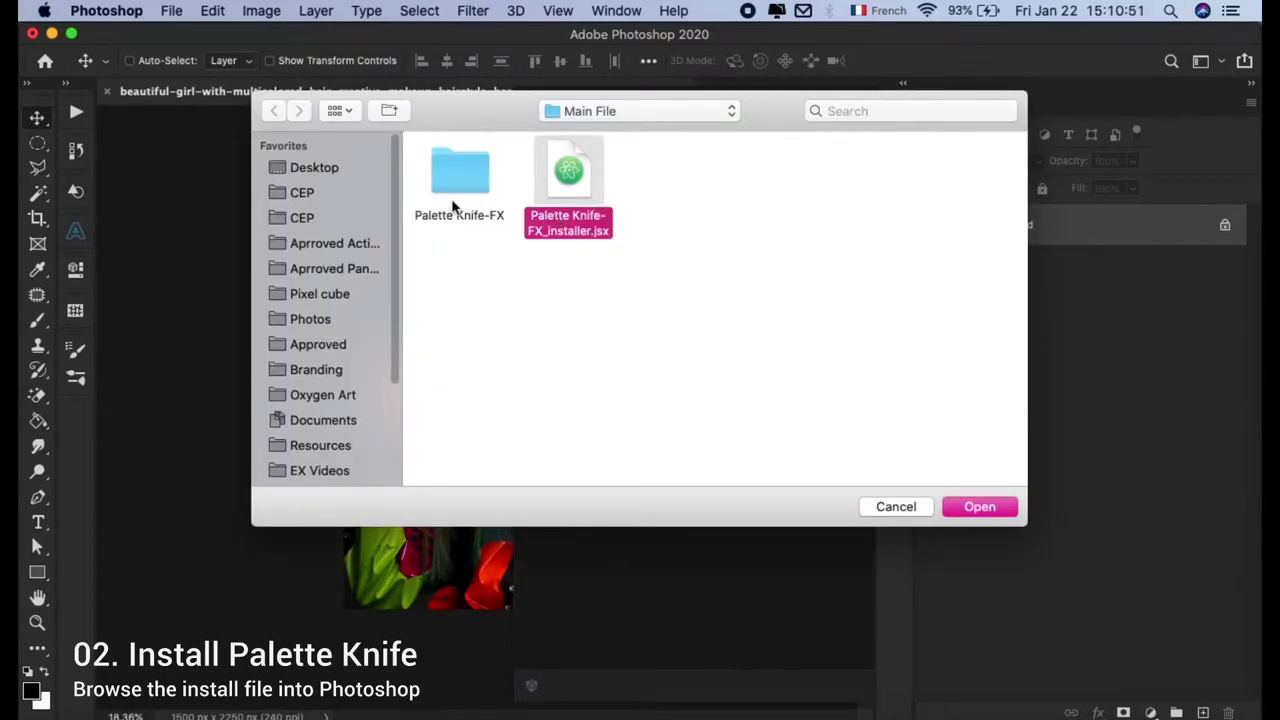
left_click(456, 205)
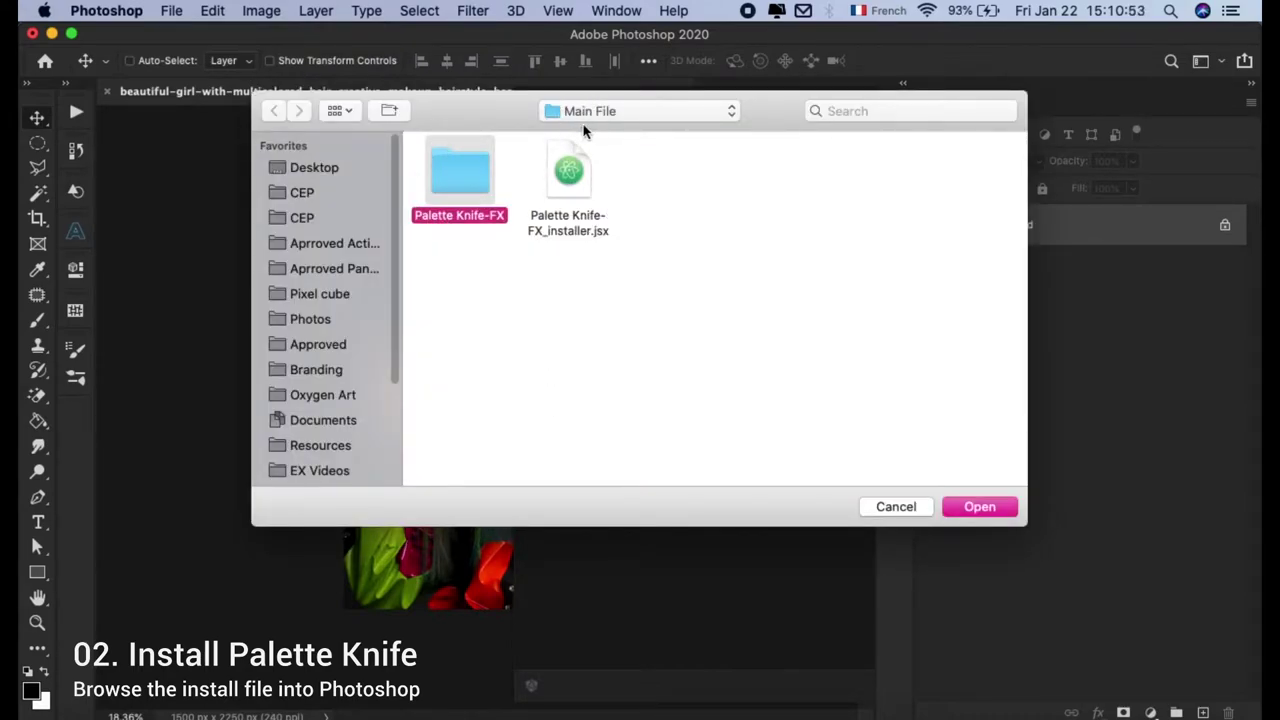
left_click(598, 113)
left_click(600, 130)
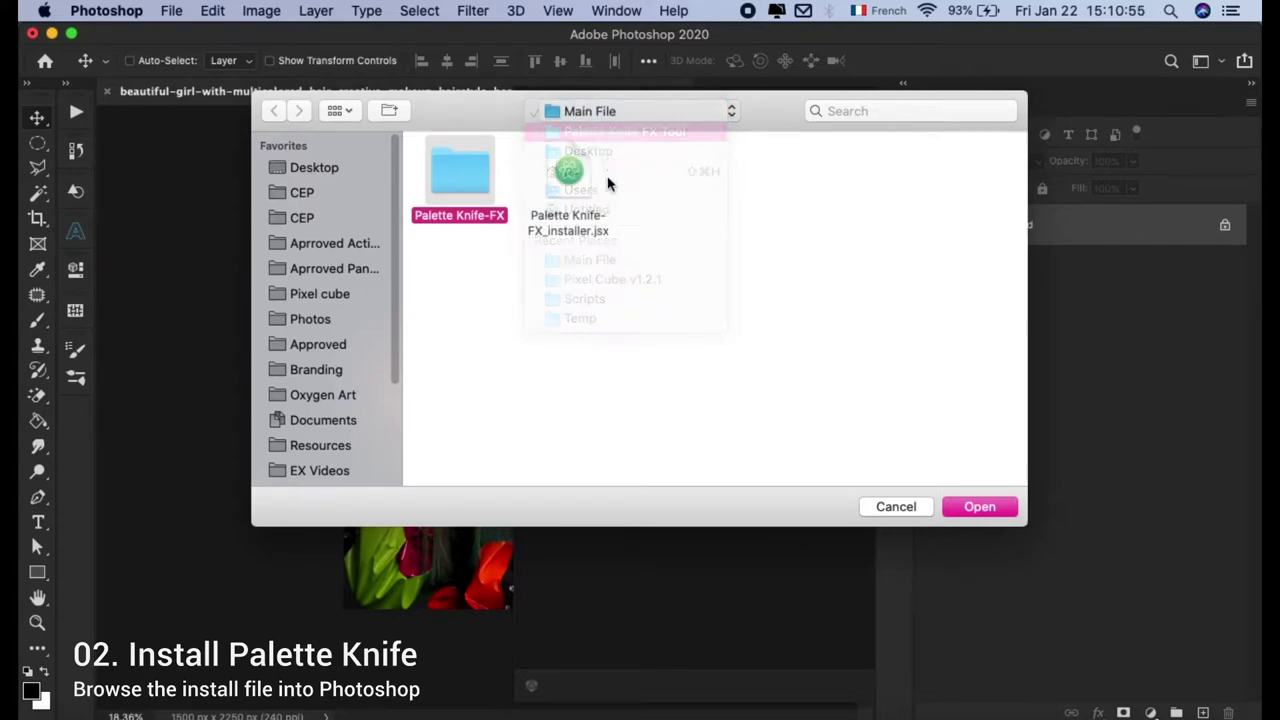
double_click(450, 176)
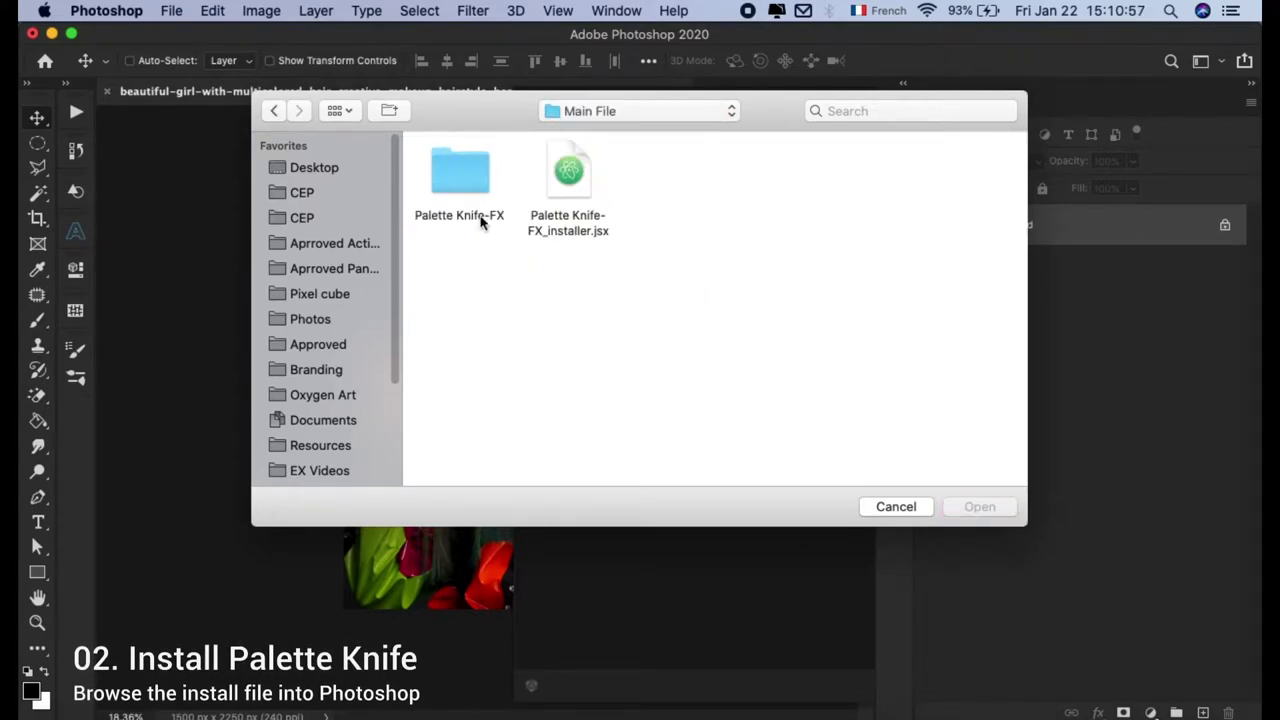
left_click(576, 221)
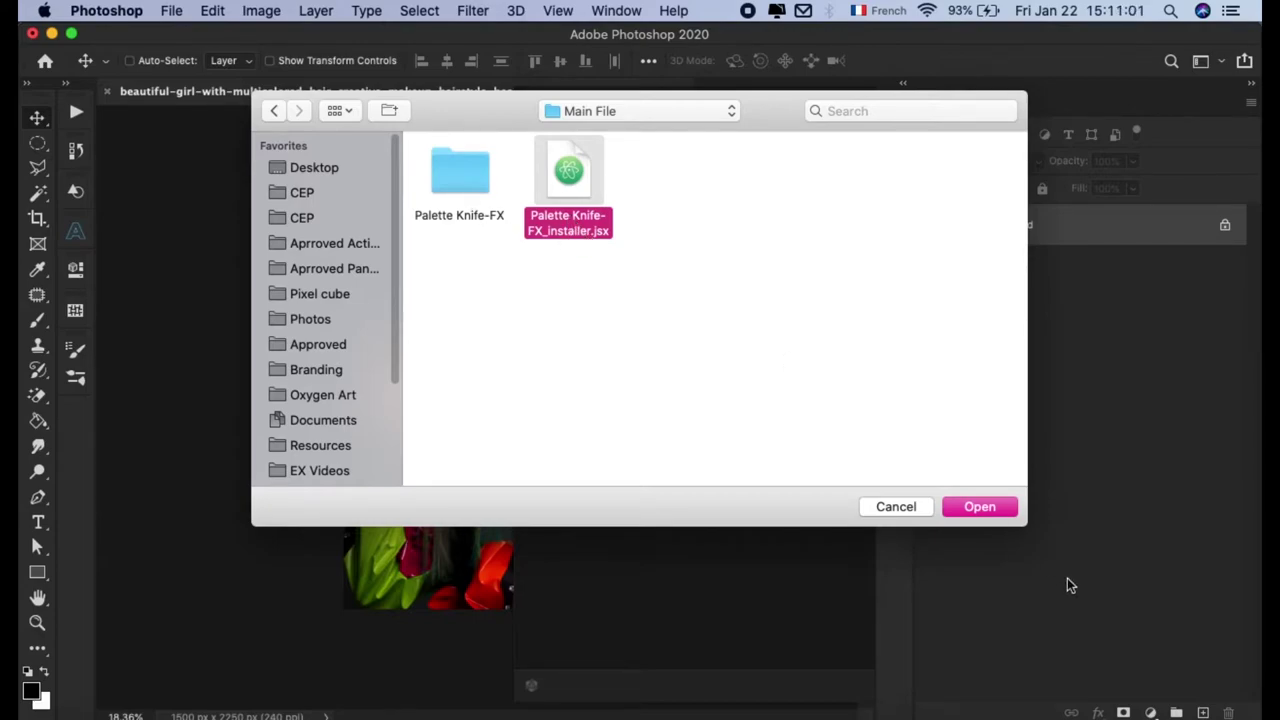
left_click(985, 512)
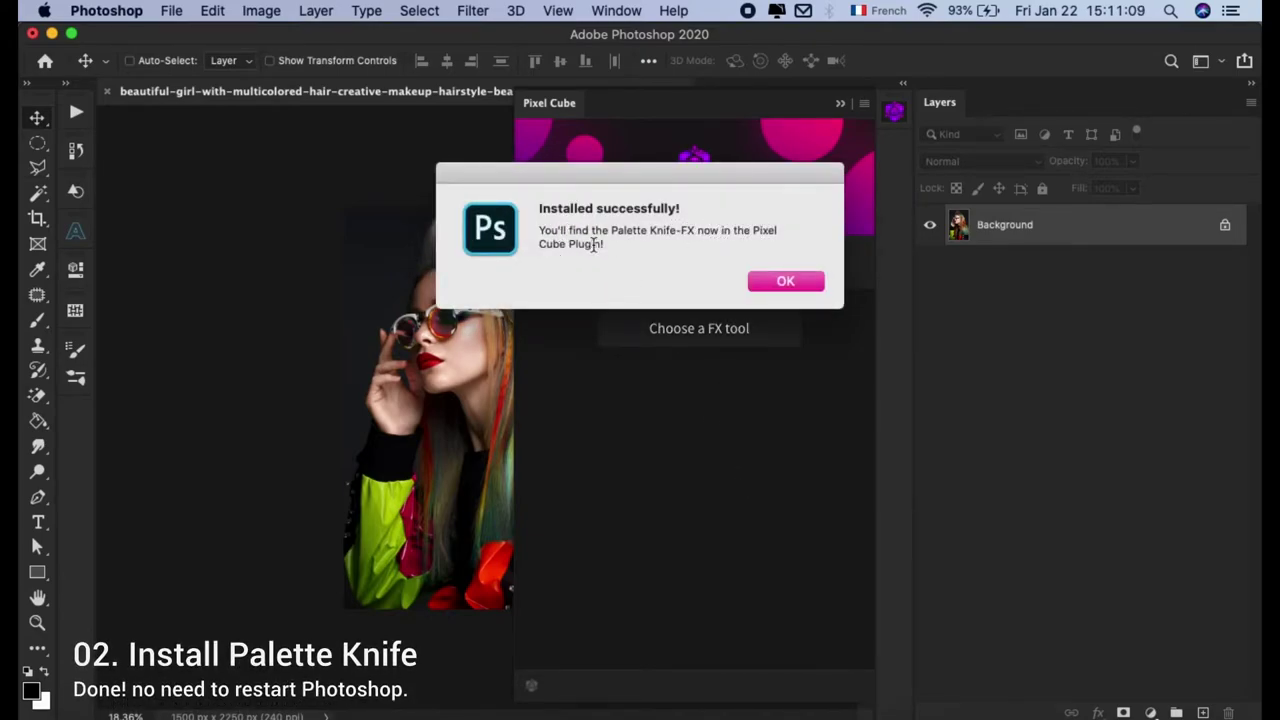
left_click(785, 280)
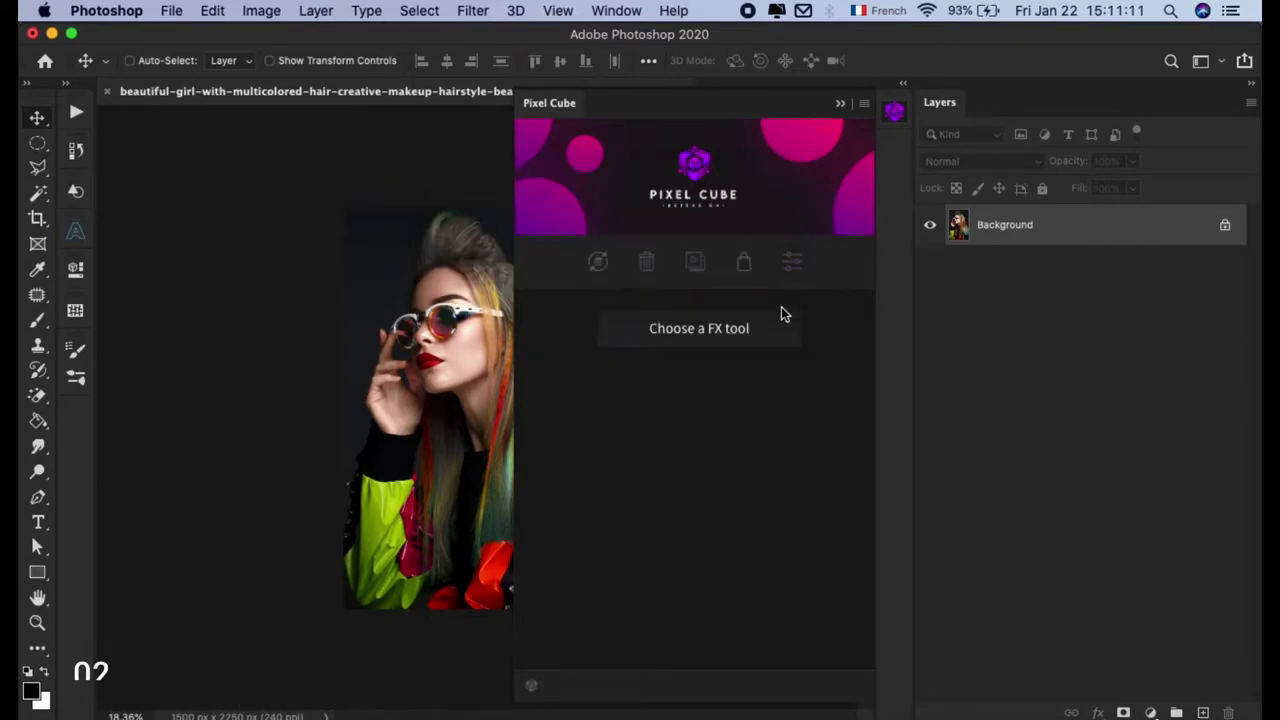
Reload the Pixel Cube panel and turn on Save The Plugin State in its settings
left_click(598, 262)
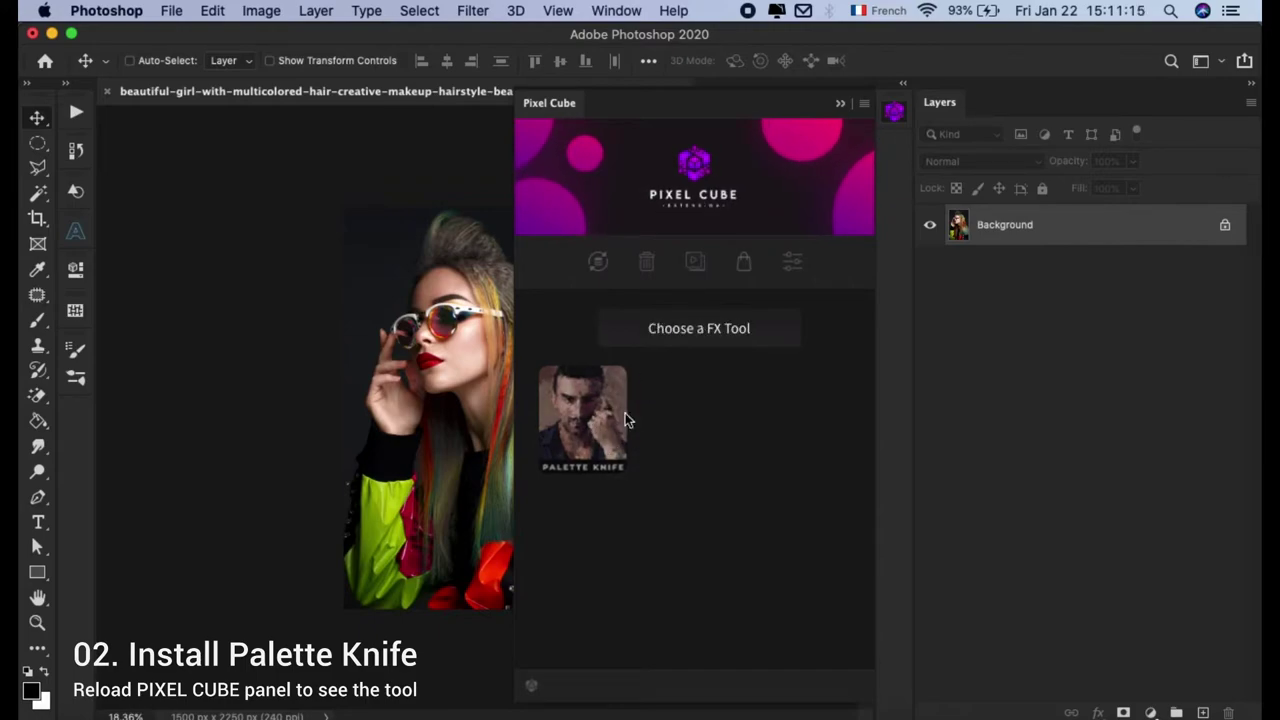
left_click(792, 262)
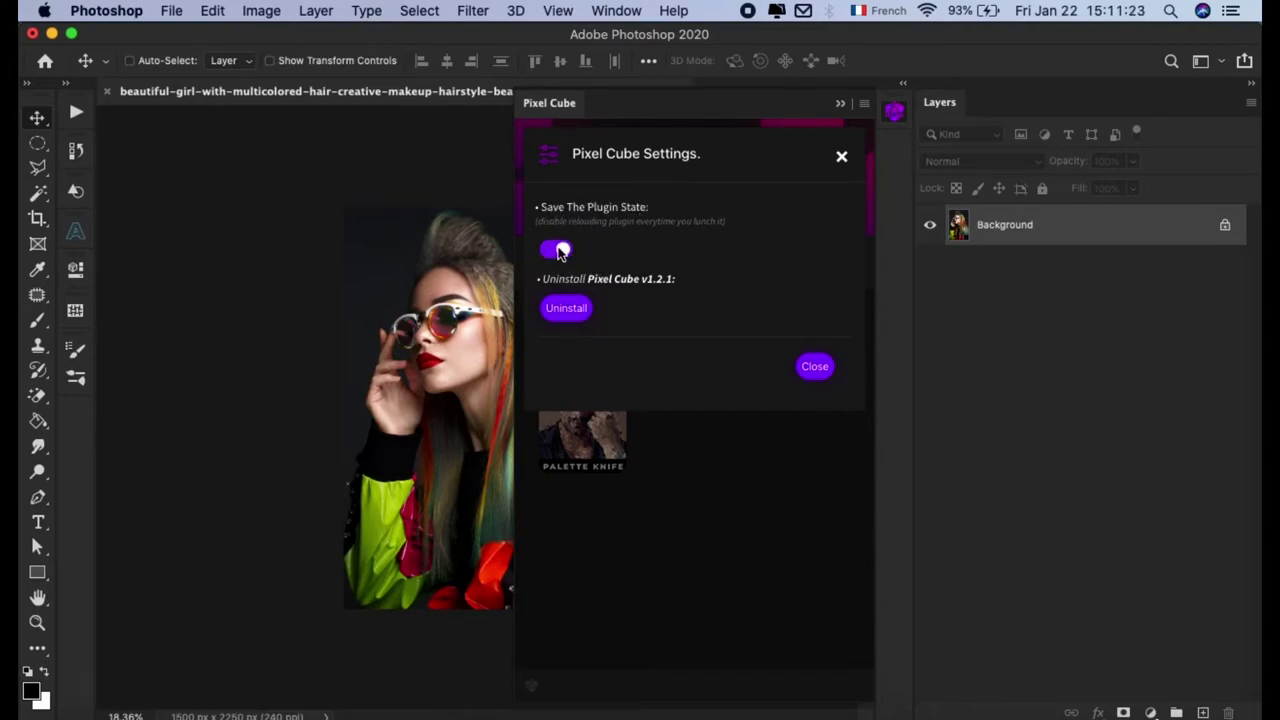
left_click(814, 366)
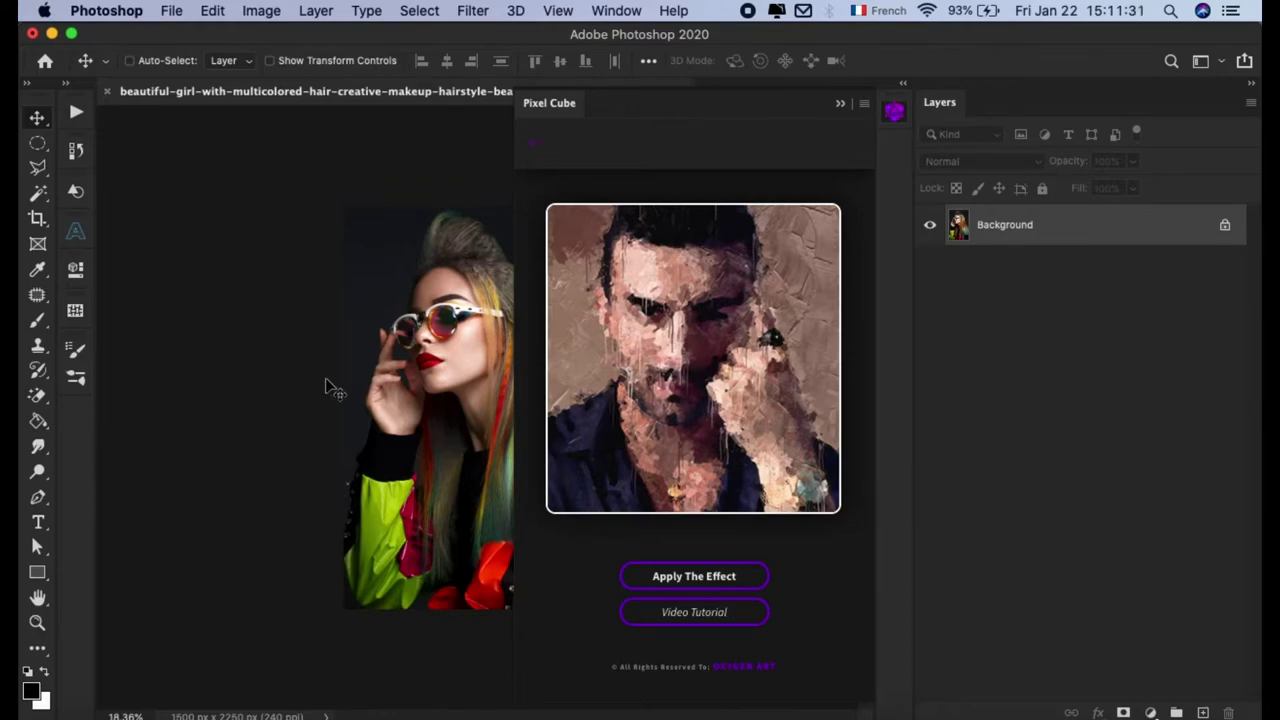
scroll(333, 390, "up", 2)
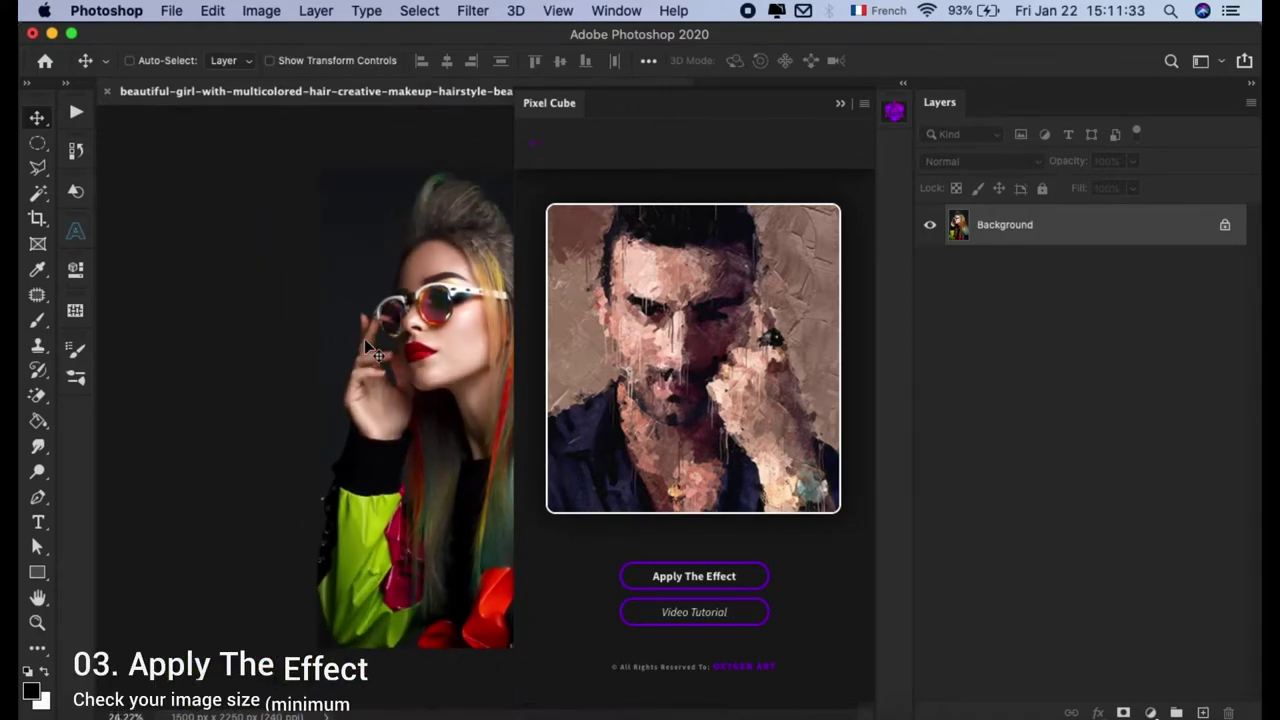
scroll(372, 350, "down", 1)
Confirm the image size unchanged, then apply the Palette Knife effect from Pixel Cube
left_click(261, 10)
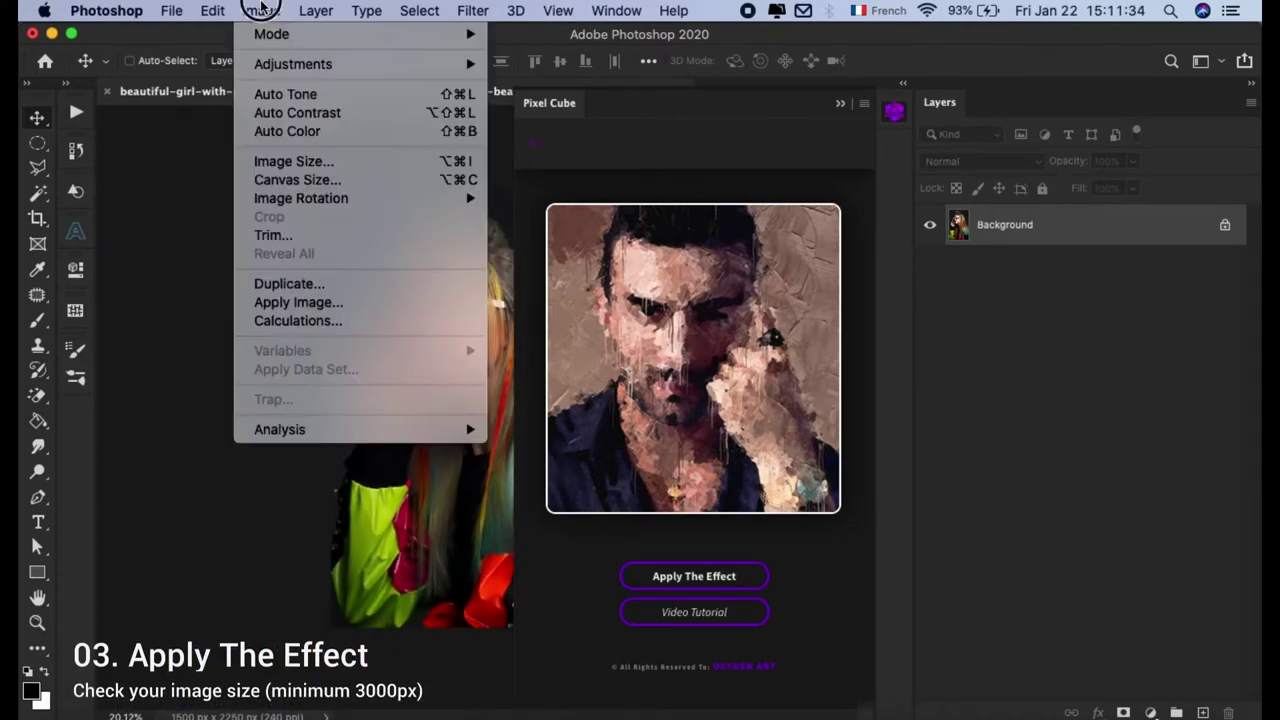
left_click(271, 165)
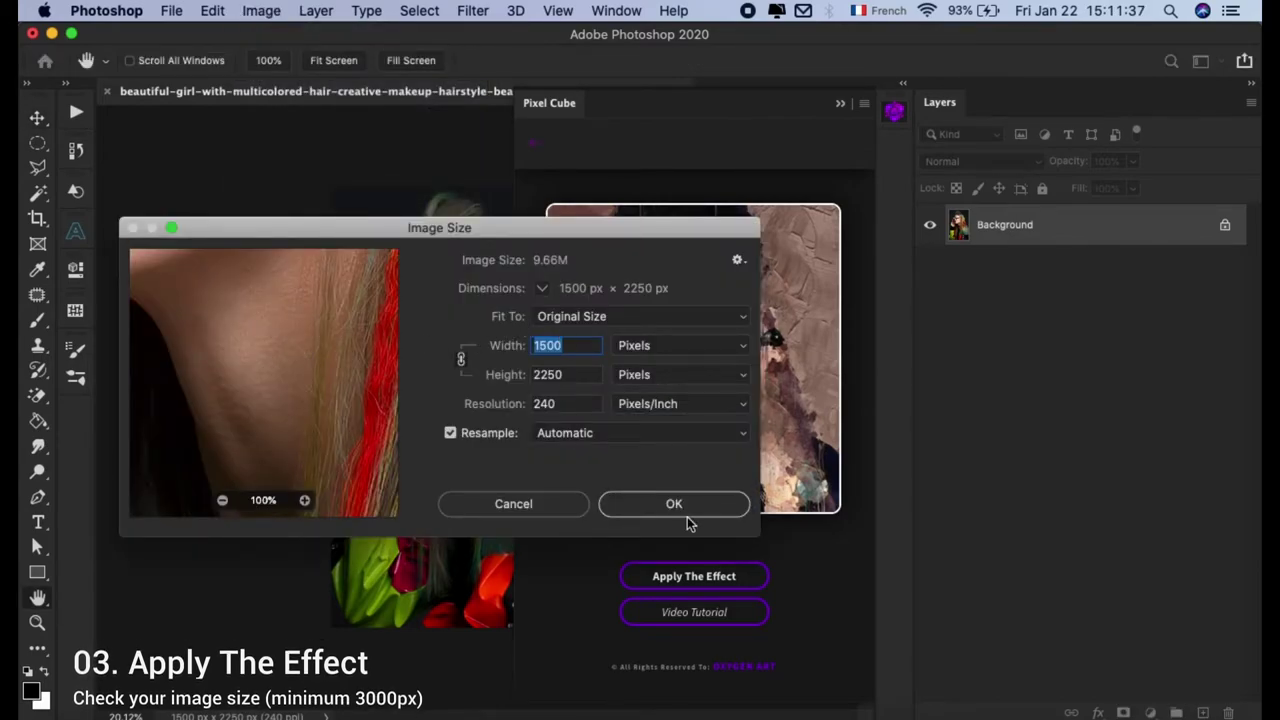
left_click(689, 508)
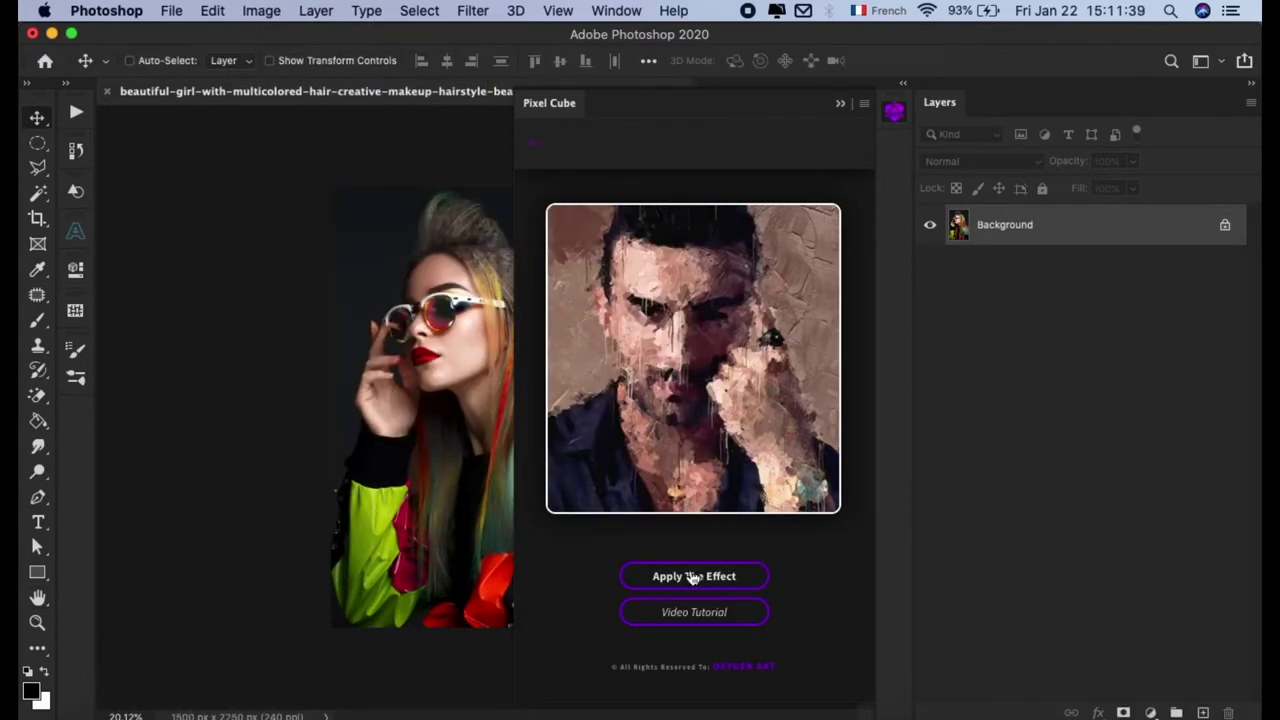
left_click(710, 578)
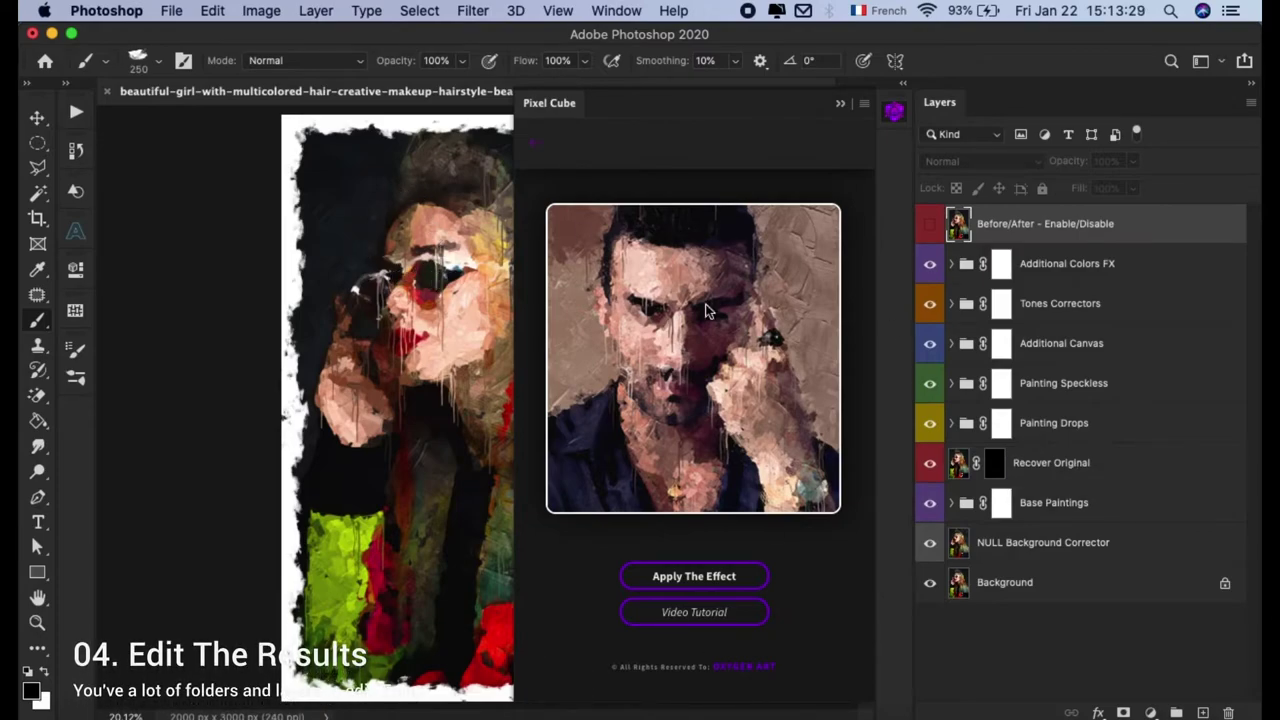
Select the Move tool, collapse the Pixel Cube panel and fit the painted portrait on screen
left_click(44, 116)
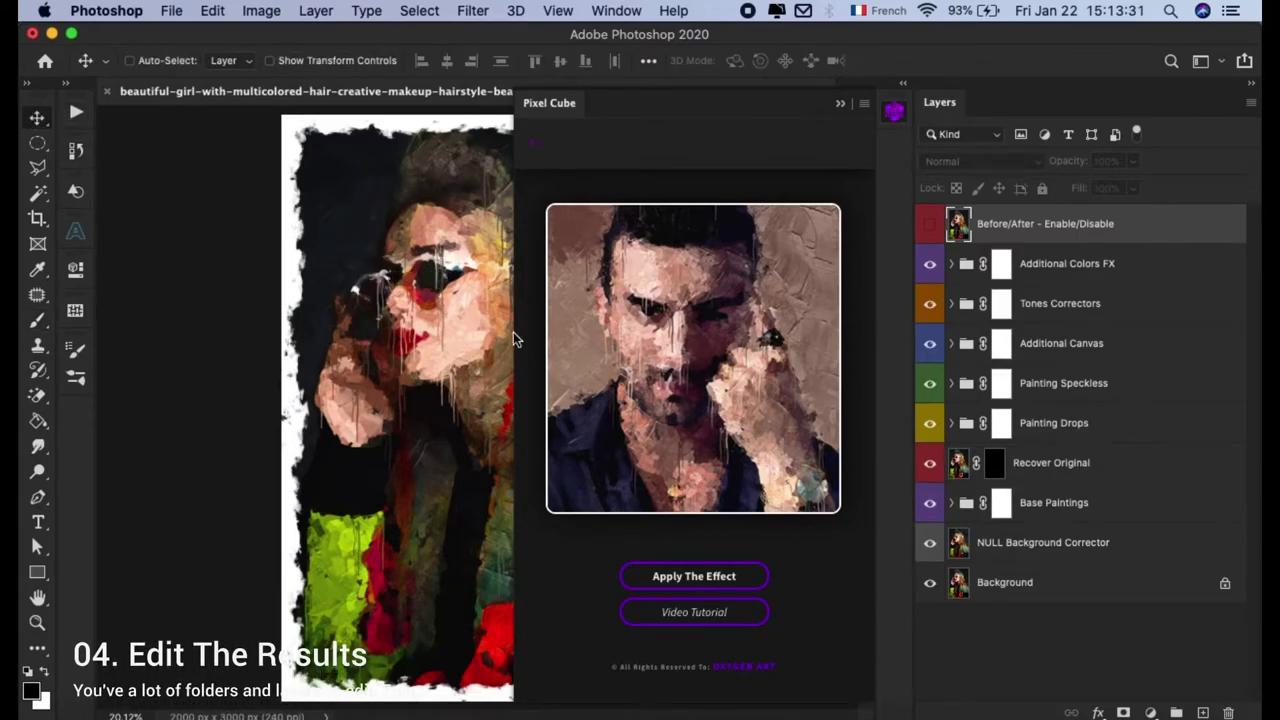
left_click(894, 112)
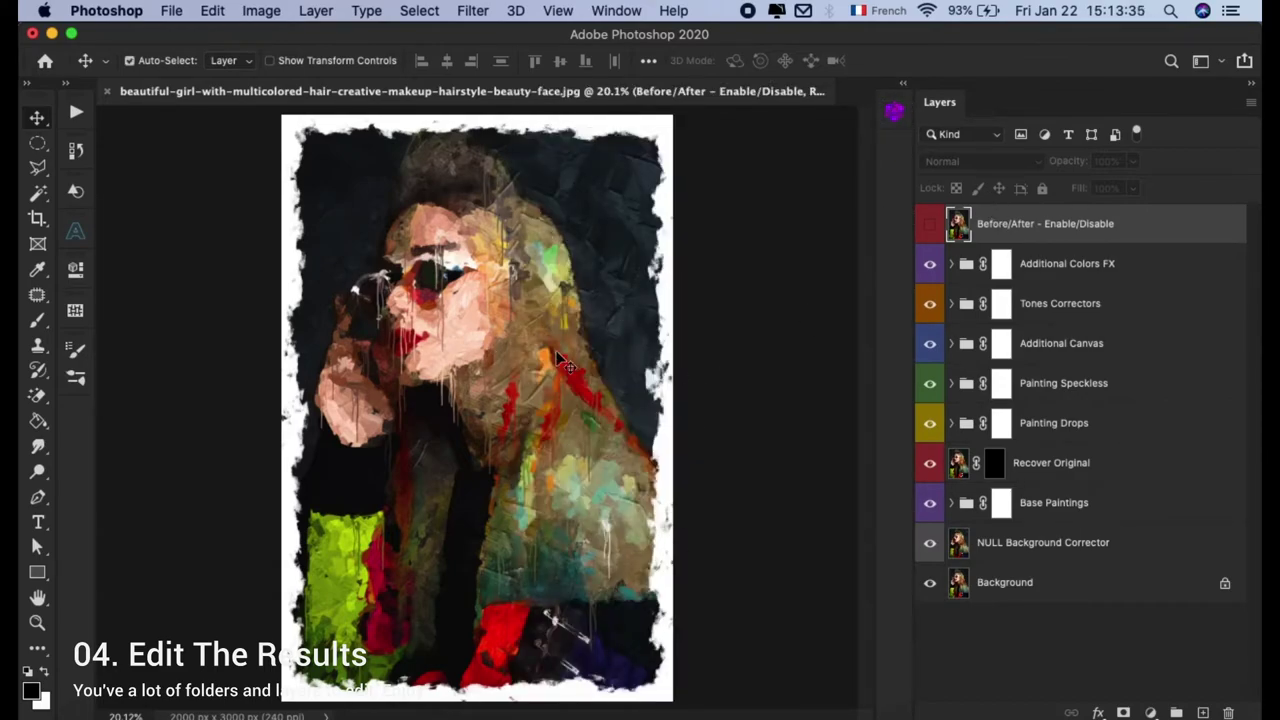
scroll(560, 360, "up", 1)
scroll(415, 285, "up", 2)
scroll(415, 285, "up", 1)
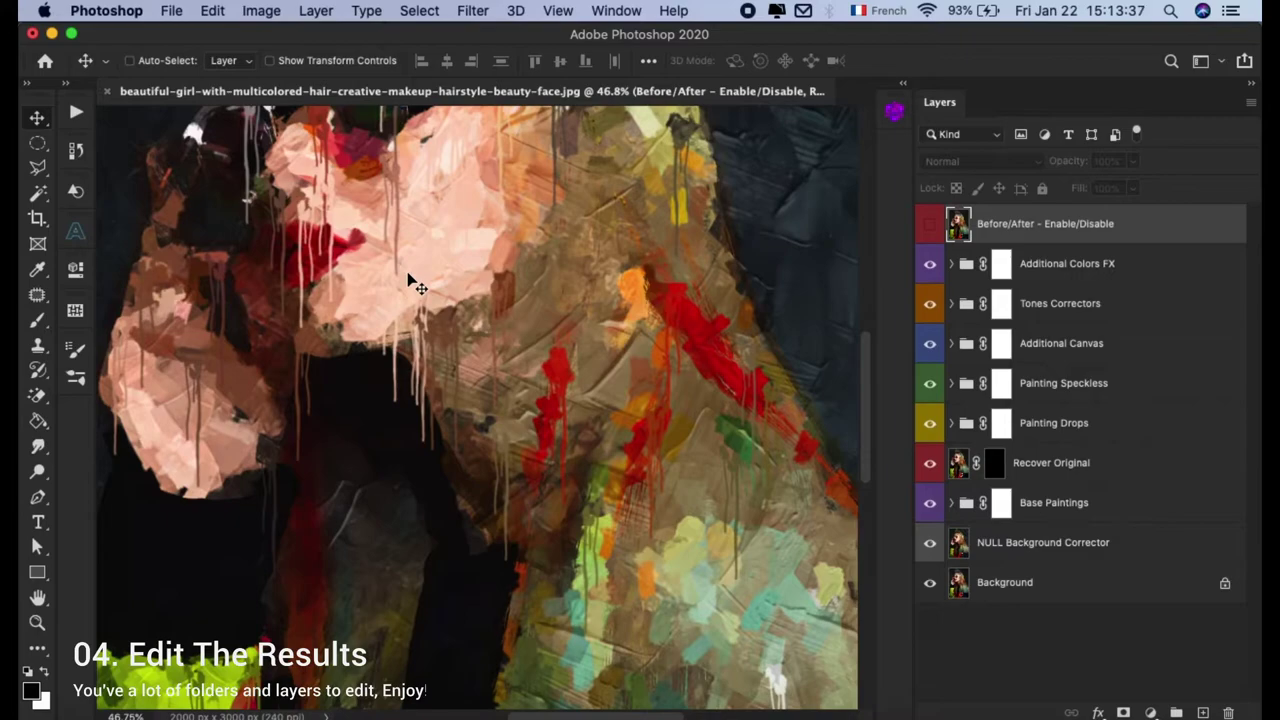
scroll(415, 285, "down", 1)
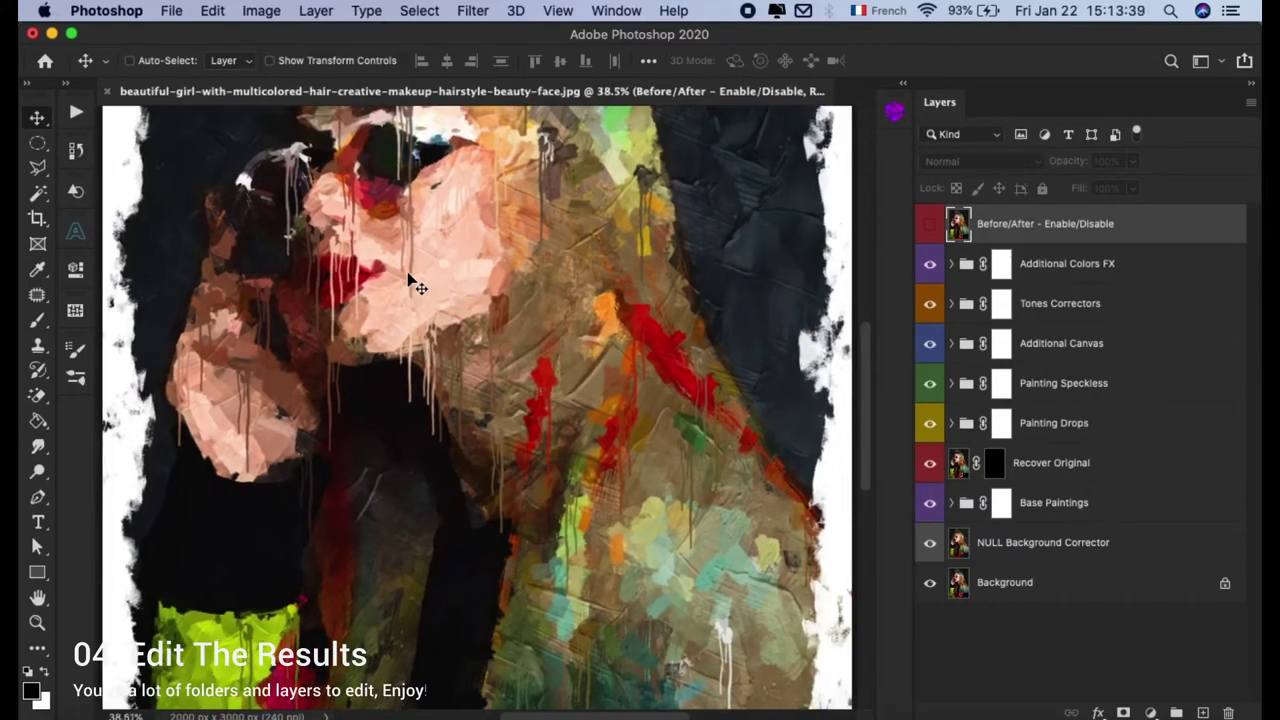
scroll(408, 280, "up", 2)
scroll(408, 280, "up", 2)
scroll(408, 280, "up", 2)
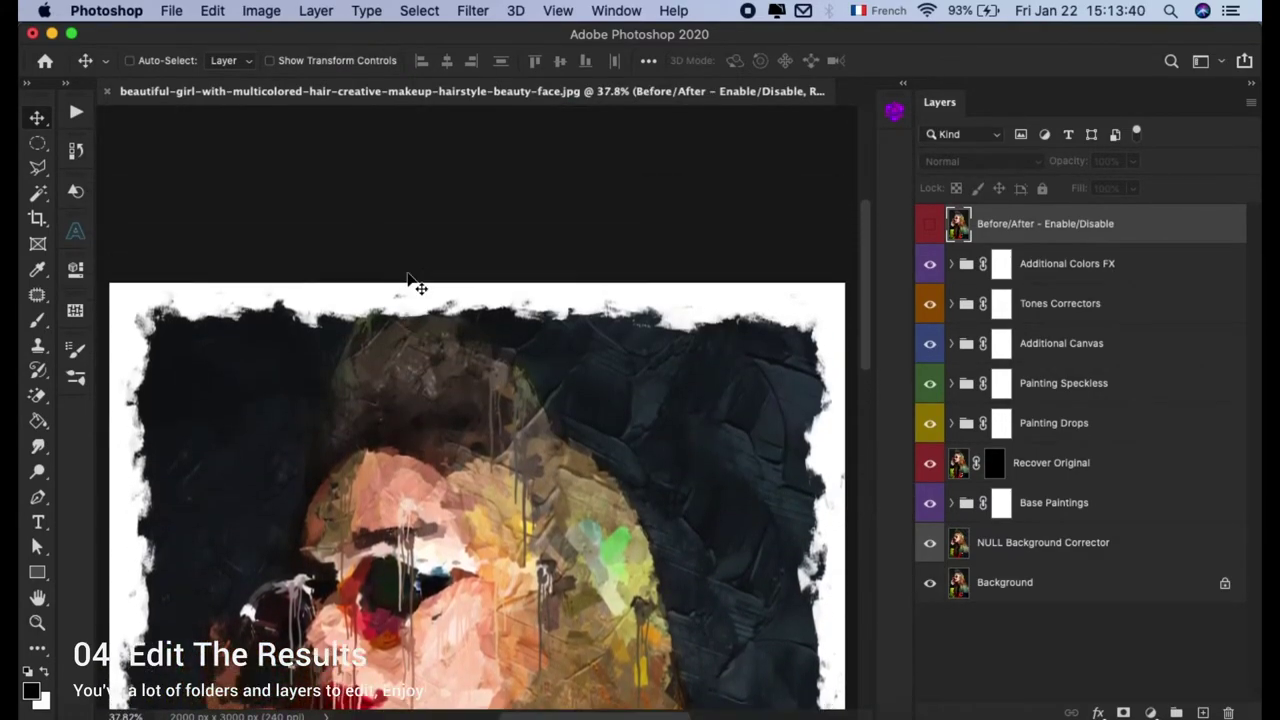
scroll(840, 575, "down", 3)
scroll(840, 575, "down", 3)
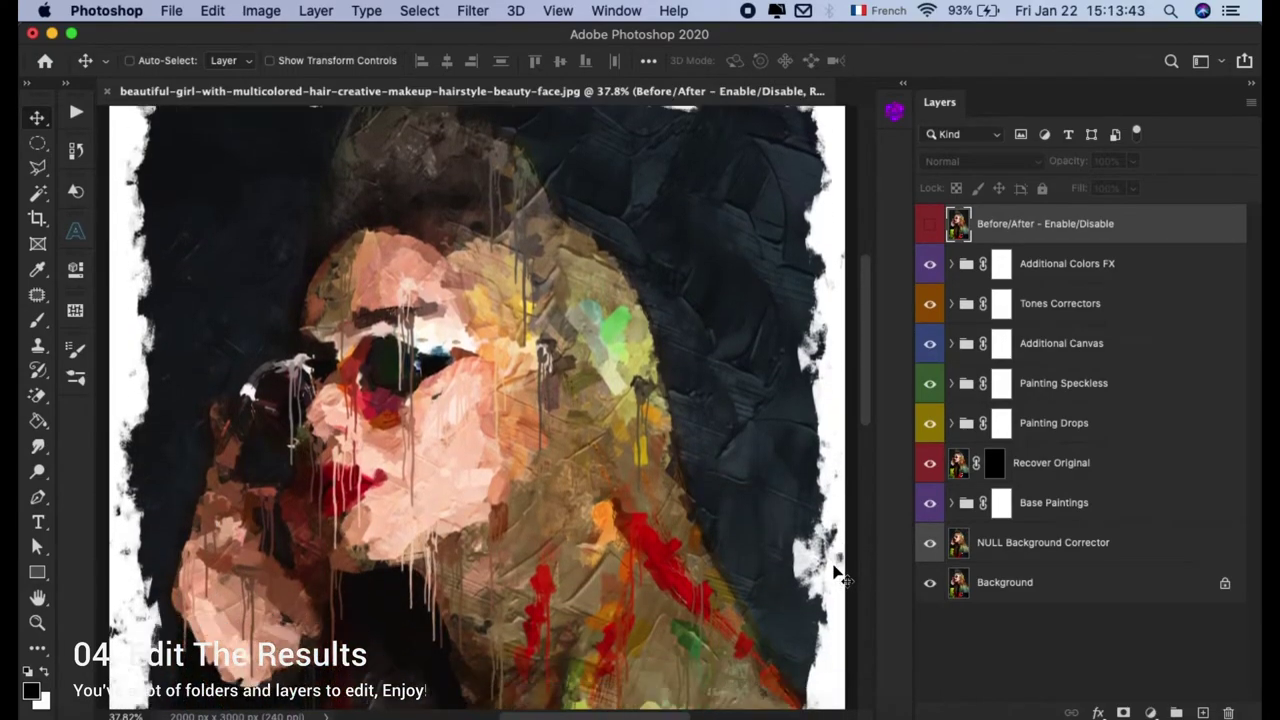
scroll(840, 575, "down", 2)
scroll(840, 575, "down", 2)
scroll(840, 575, "down", 2)
scroll(840, 575, "down", 2)
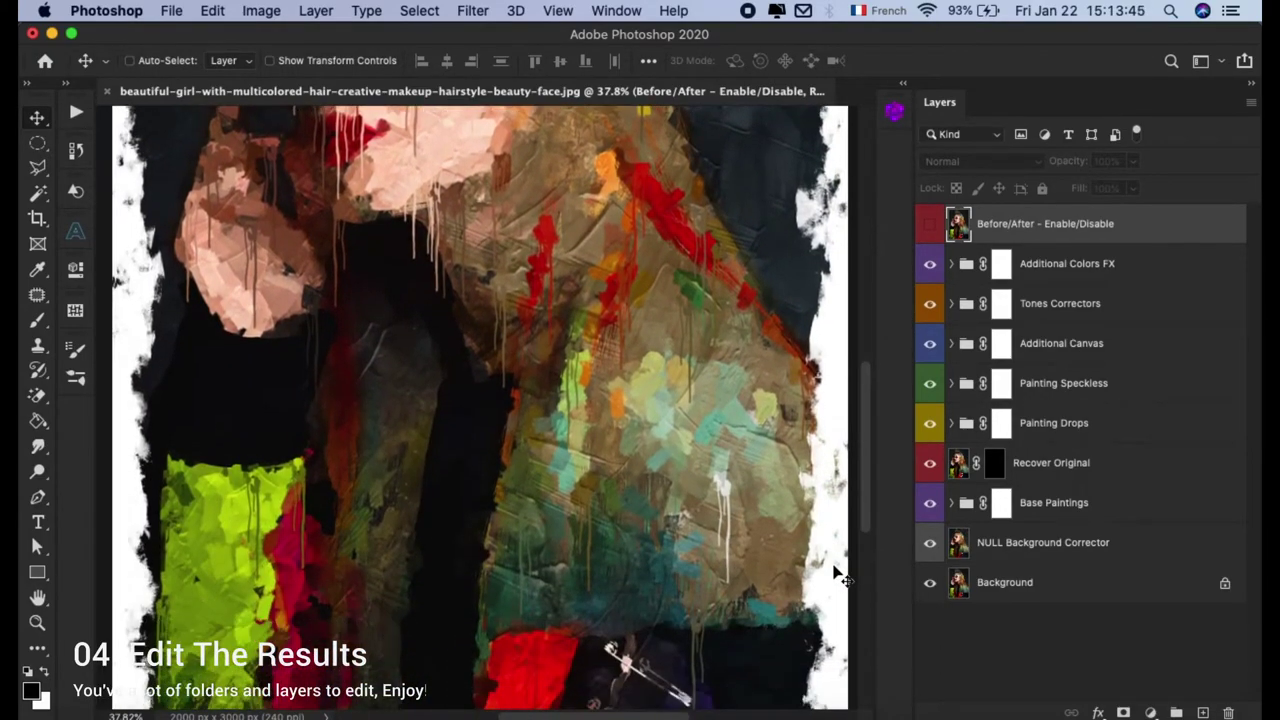
scroll(840, 575, "down", 2)
scroll(840, 575, "down", 2)
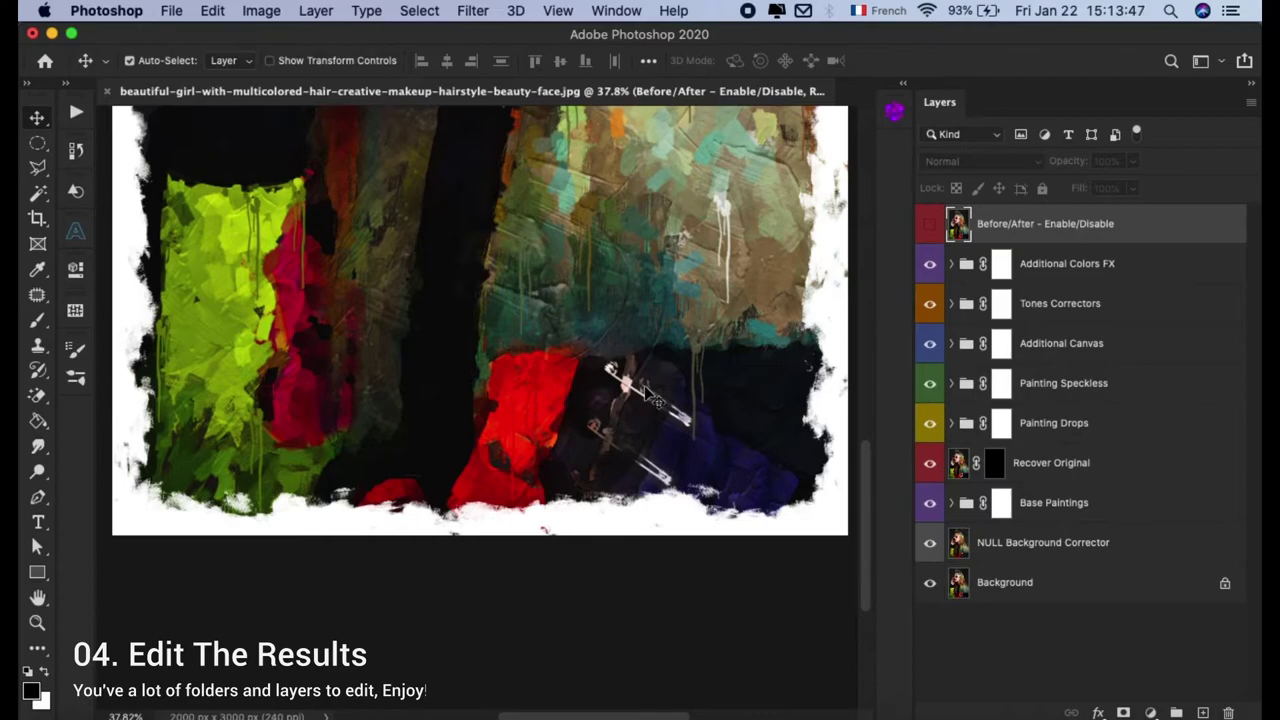
key("super+0")
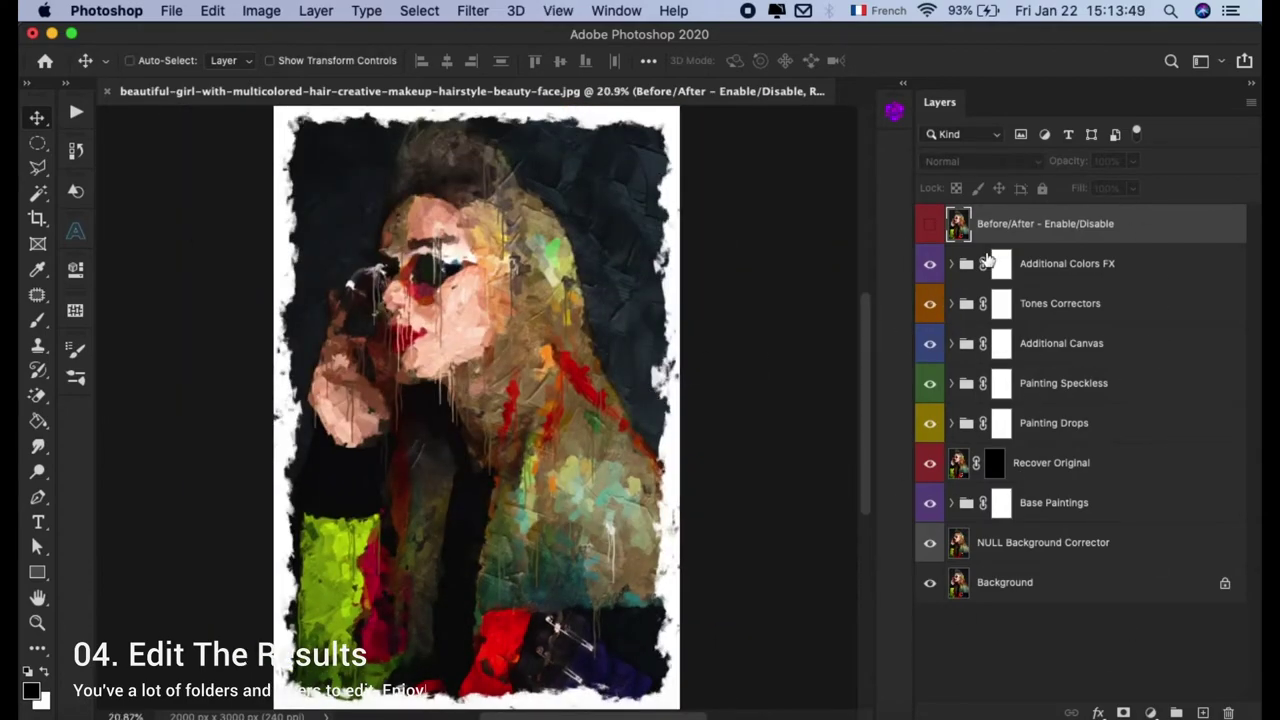
Compare the painting with the original photo and toggle the Additional Canvas border
left_click(936, 225)
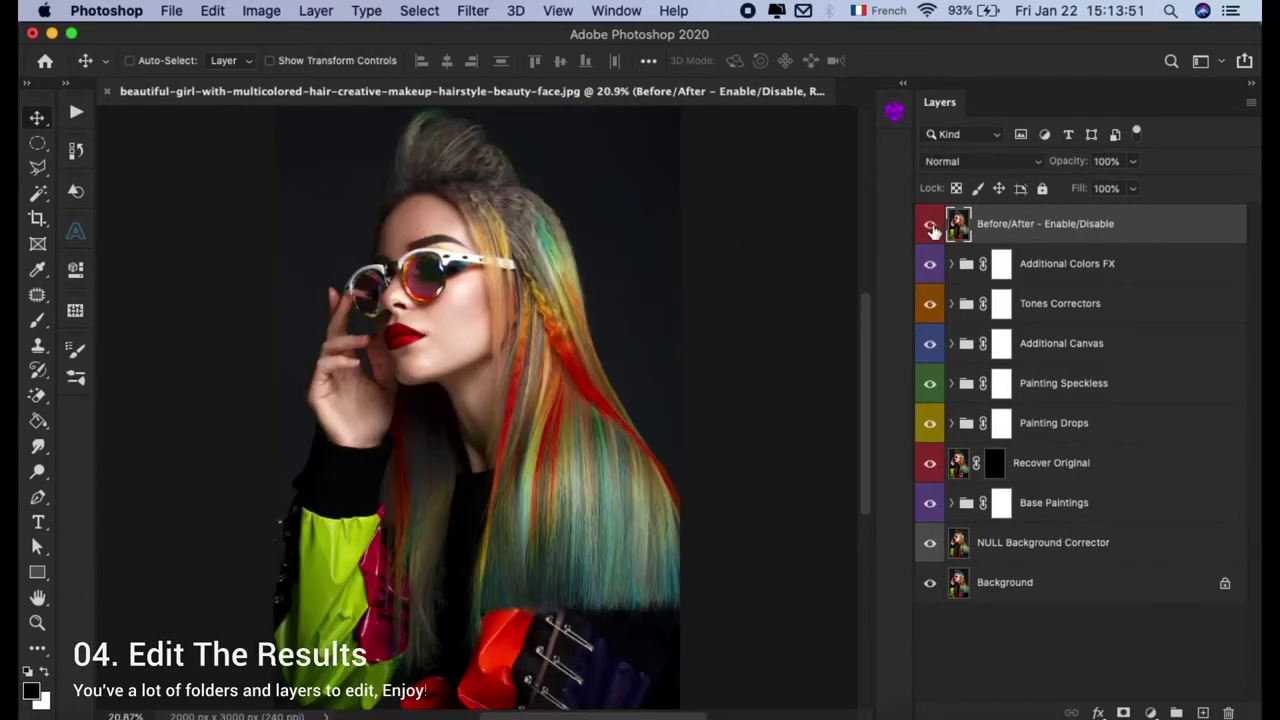
left_click(933, 230)
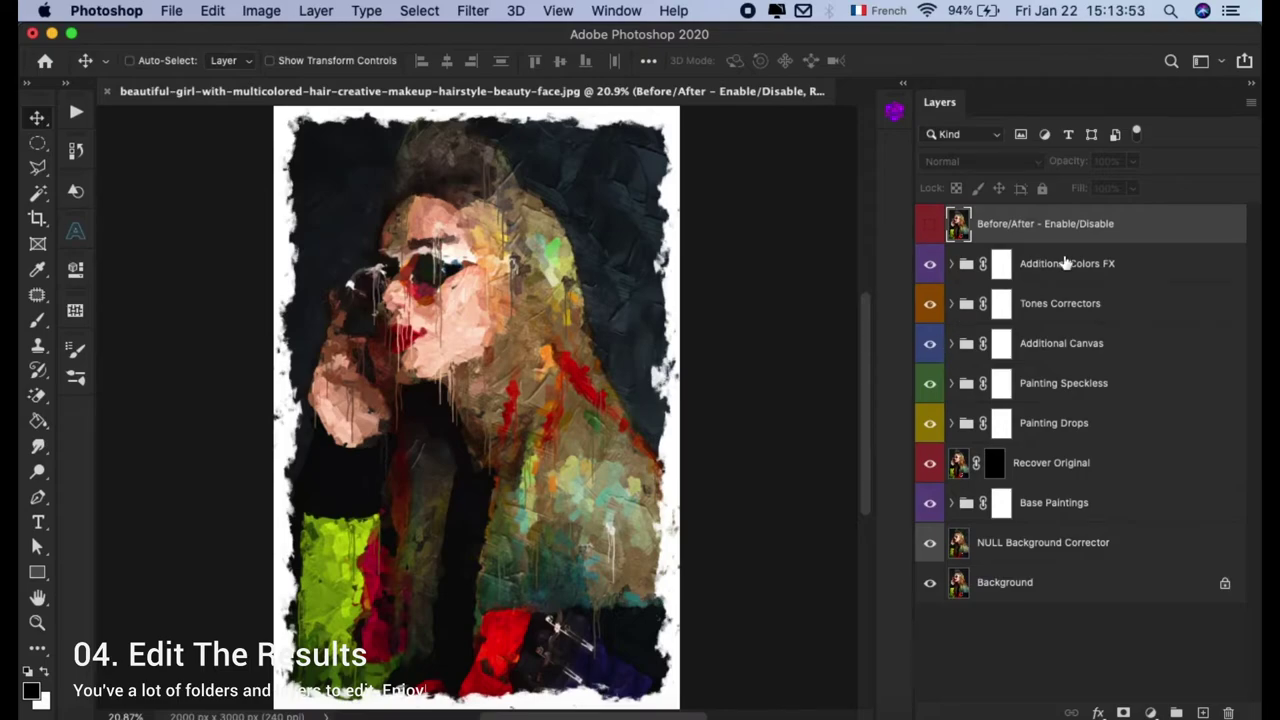
left_click(1065, 263)
left_click(1055, 306)
left_click(1055, 356)
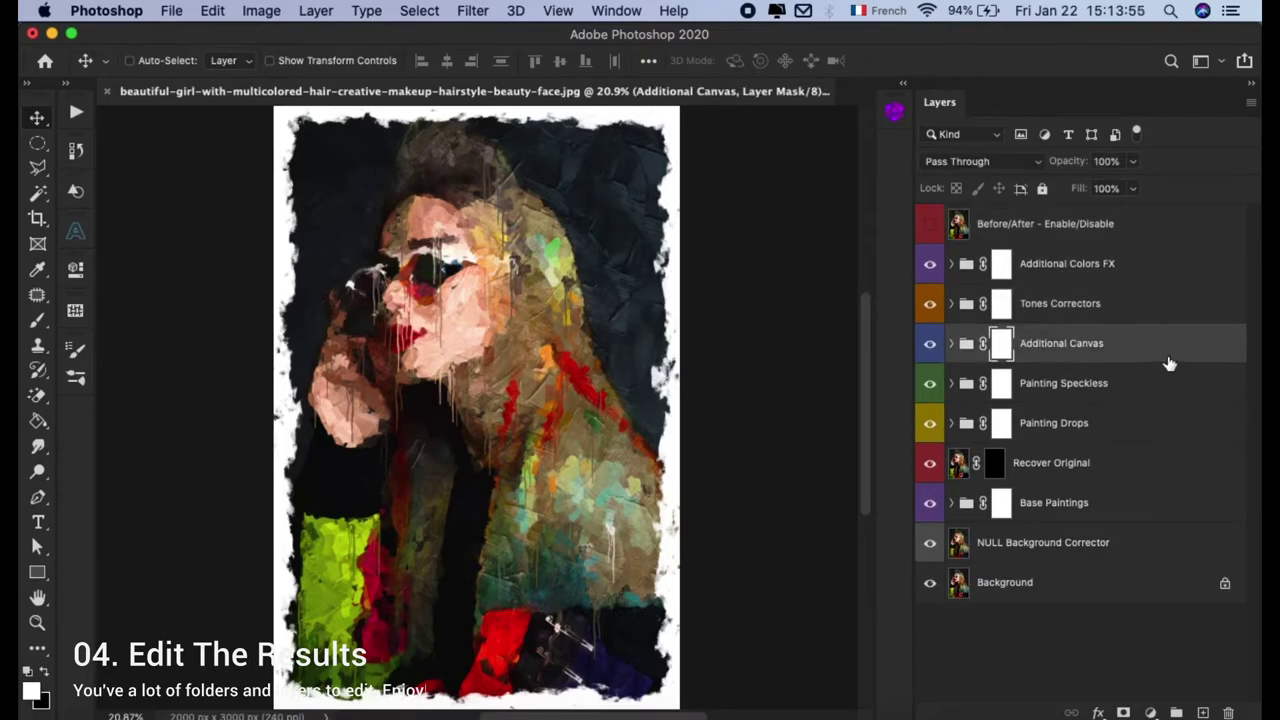
left_click(929, 345)
In Additional Canvas, compare the Large Canvas and Small Canvas borders, keeping Large Canvas hidden
left_click(953, 344)
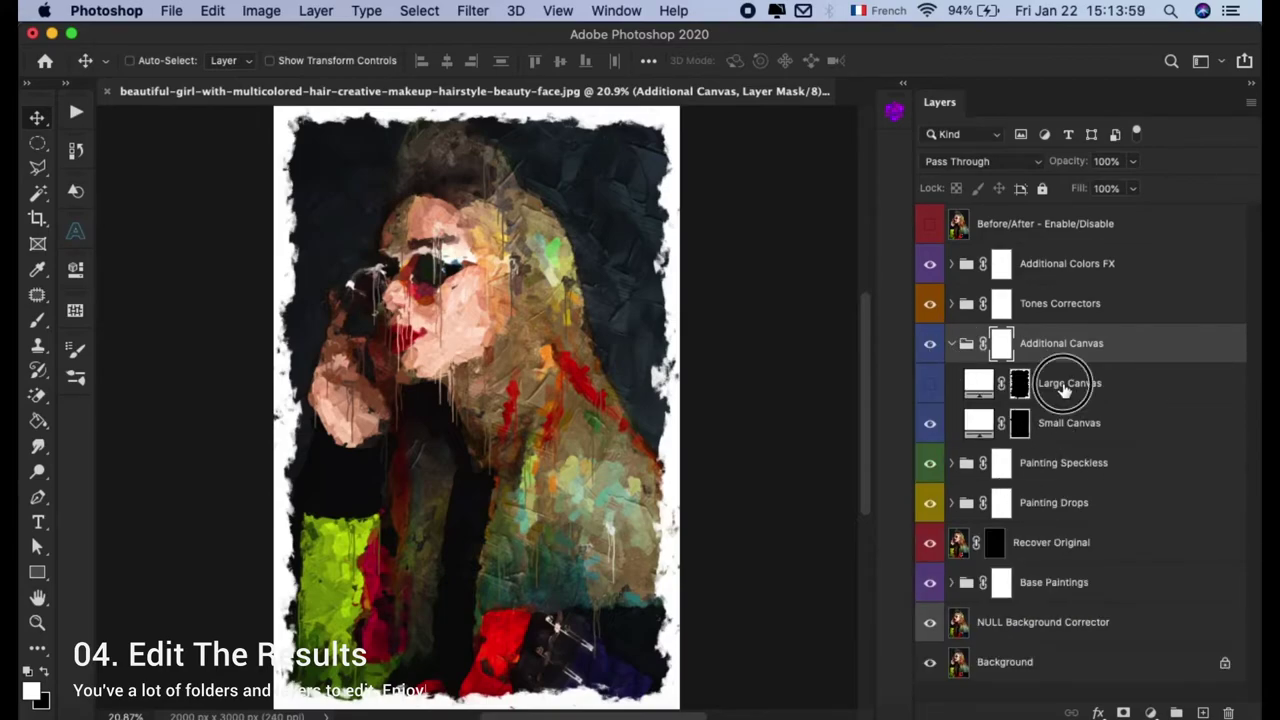
left_click(1065, 388)
left_click(931, 384)
left_click(930, 385)
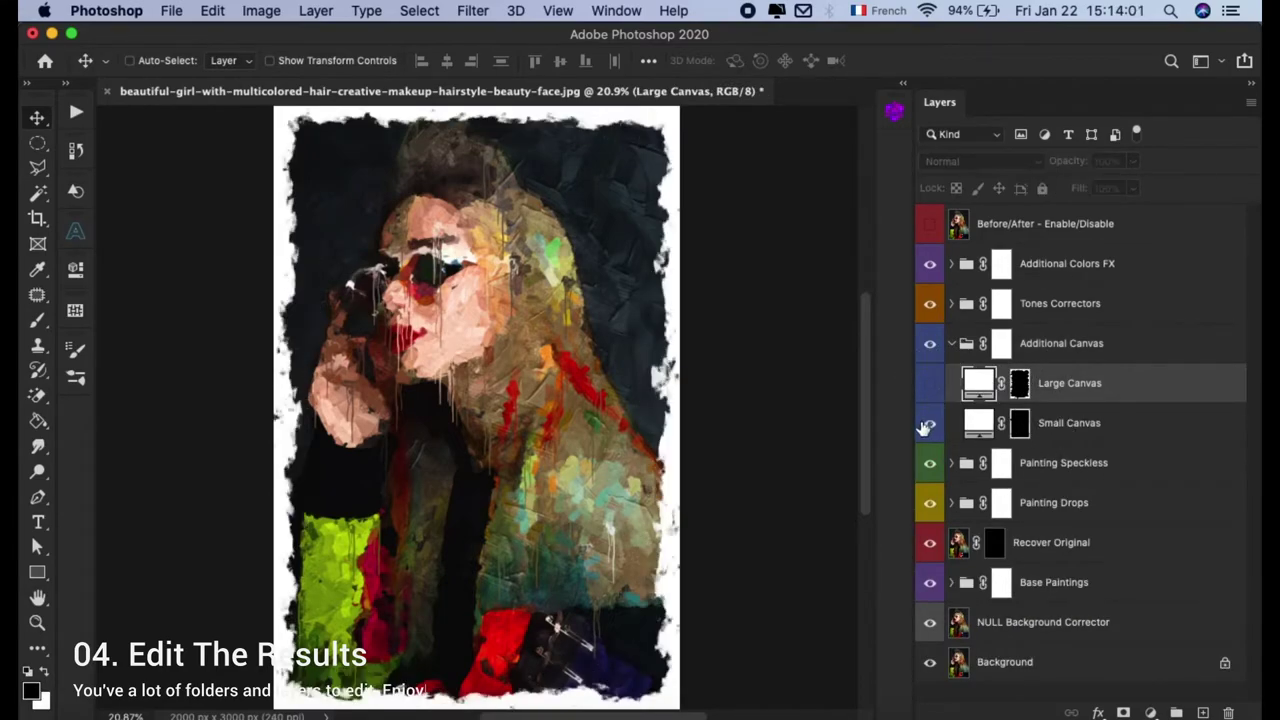
left_click(929, 424)
left_click(929, 424)
left_click(980, 428)
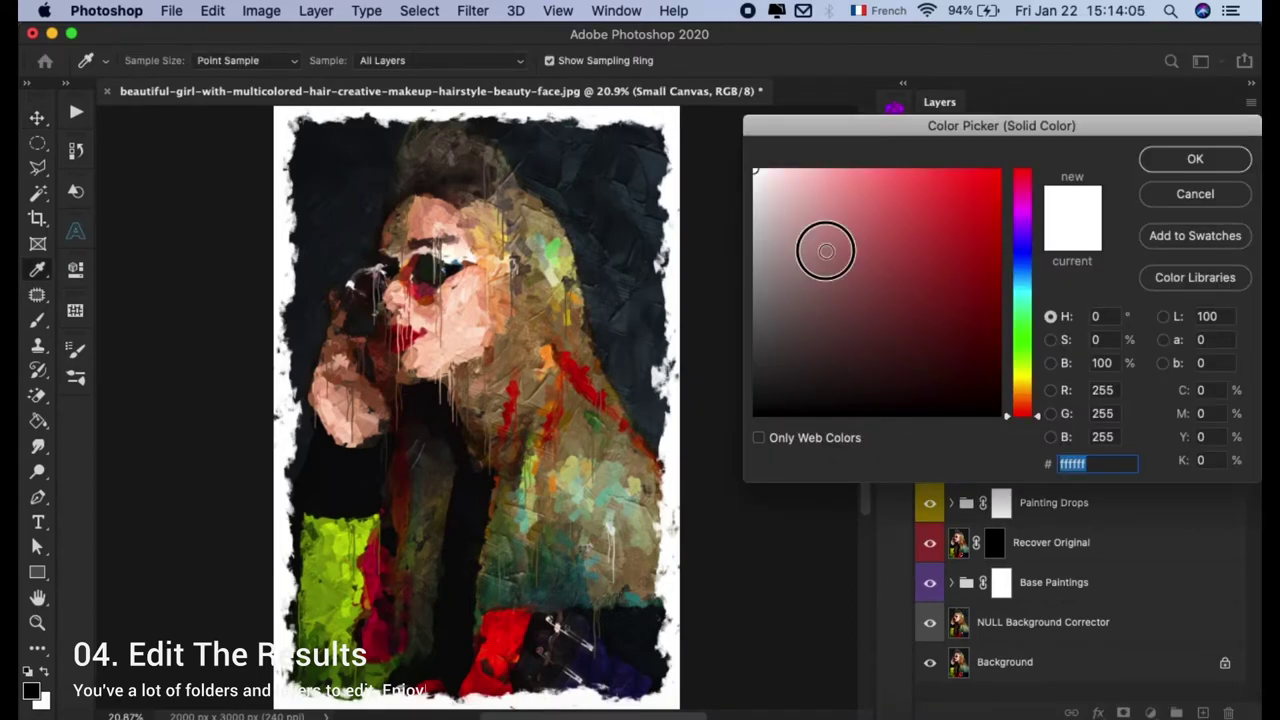
Try a black border colour, cancel to keep white, then hide Small Canvas
left_click_drag(826, 251, 711, 457)
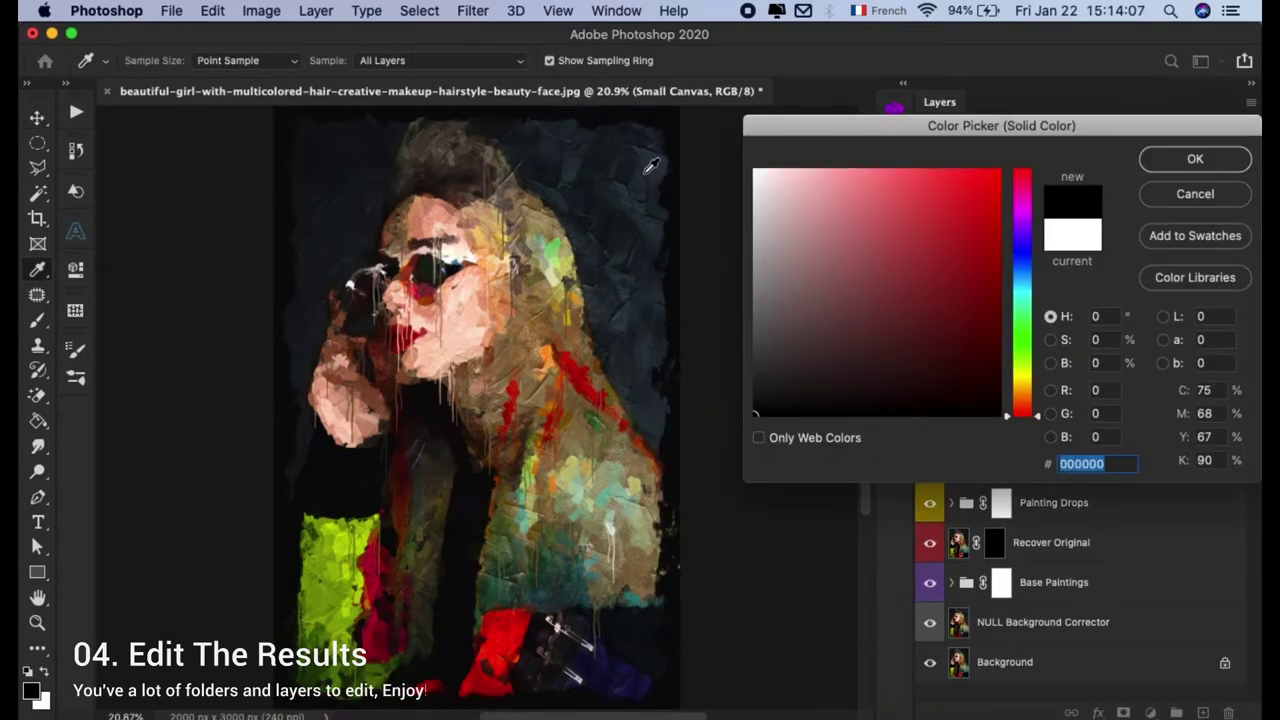
left_click(643, 234)
left_click_drag(838, 252, 718, 134)
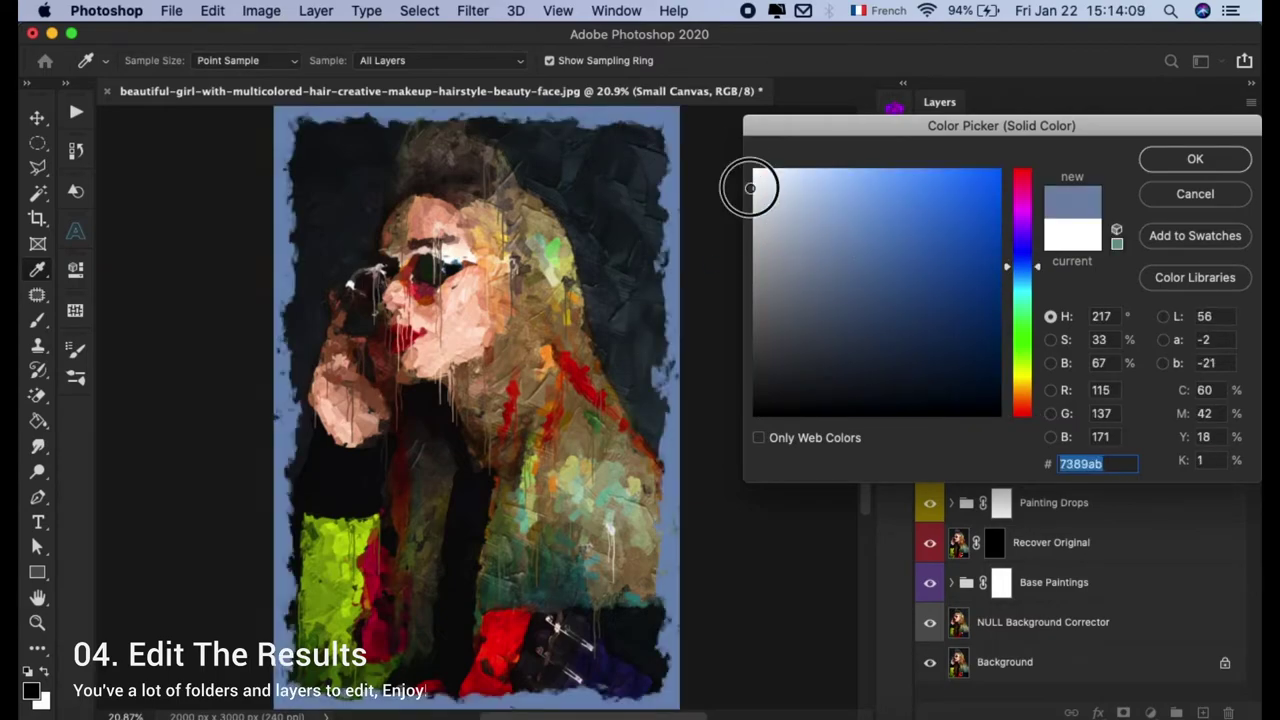
left_click(1180, 195)
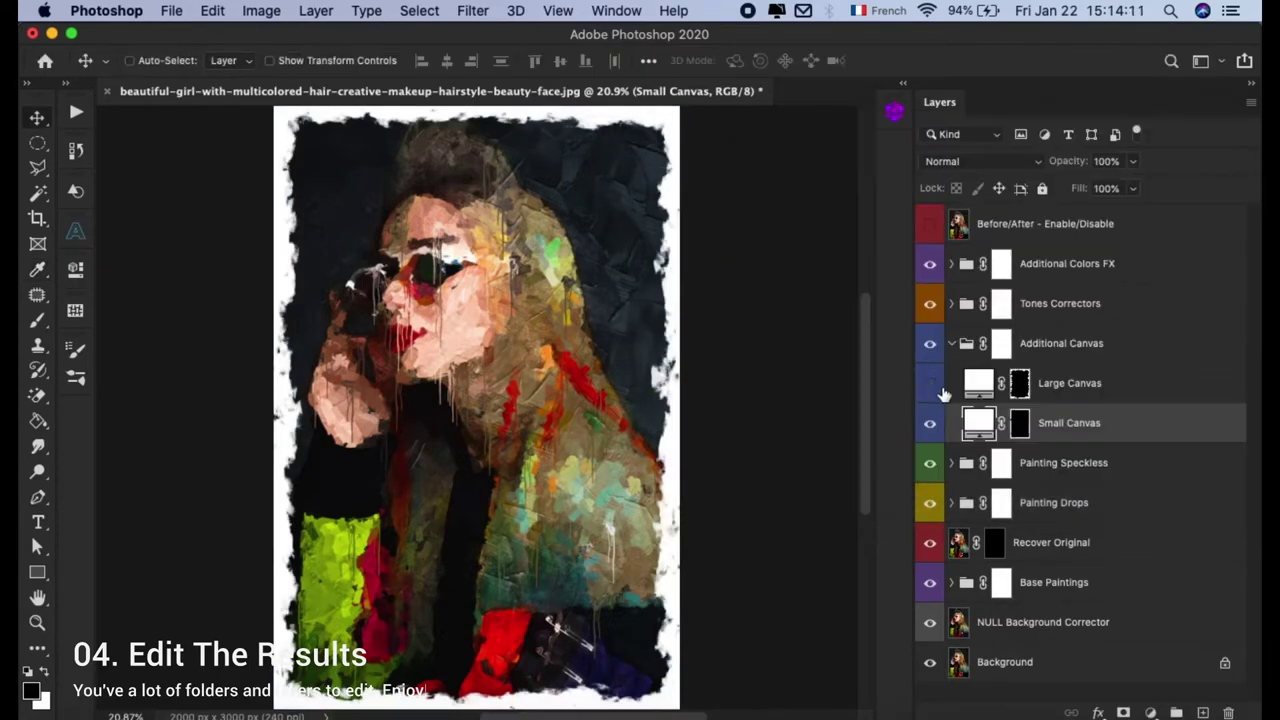
left_click(930, 423)
left_click(945, 343)
left_click(951, 343)
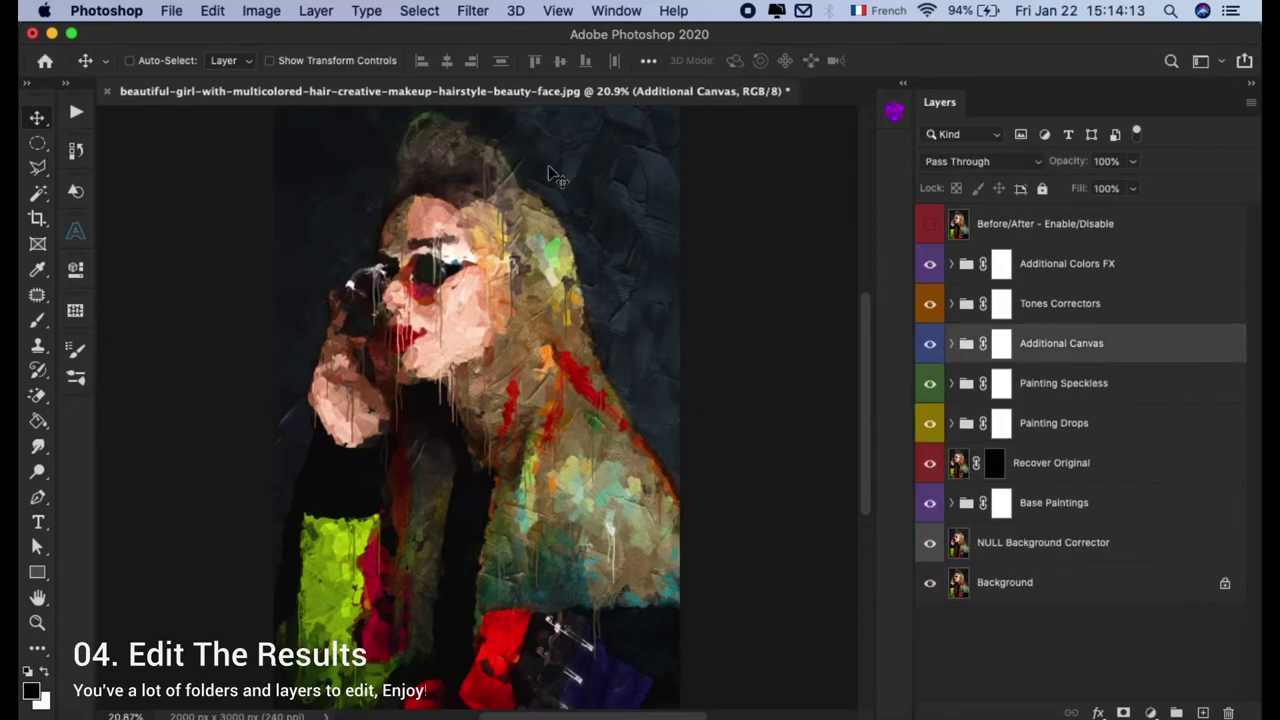
left_click(951, 264)
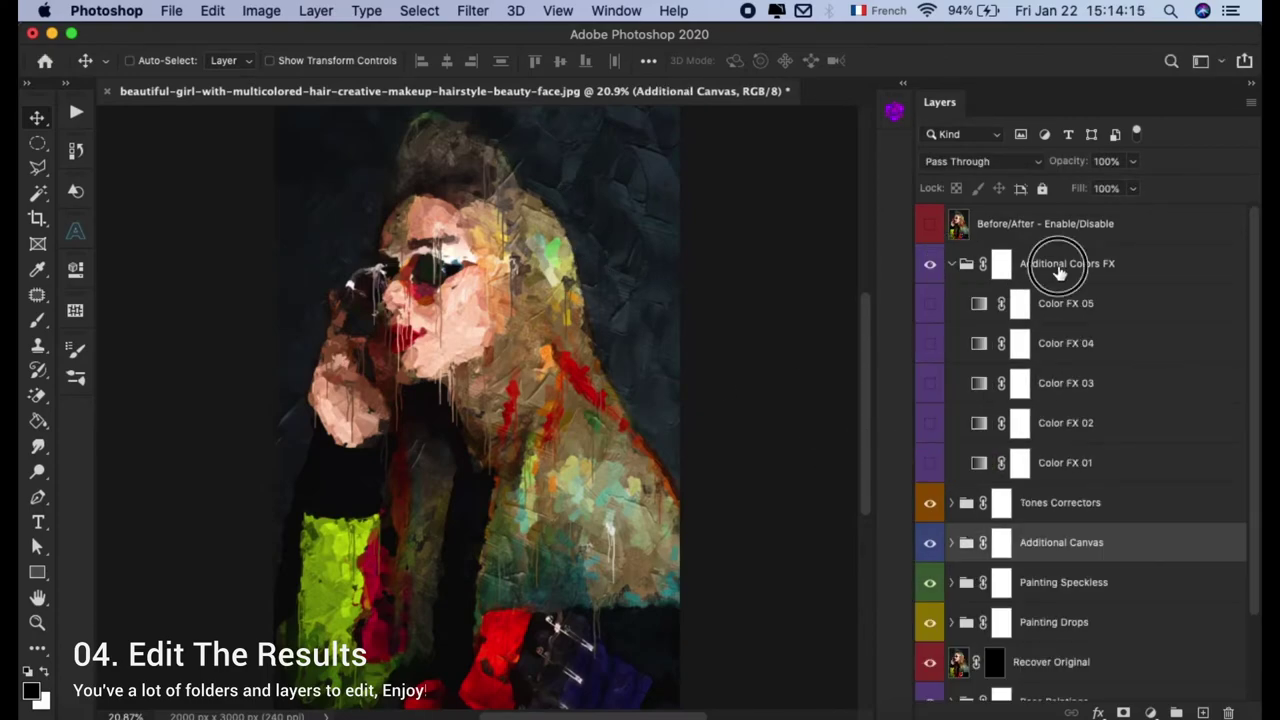
left_click(1060, 263)
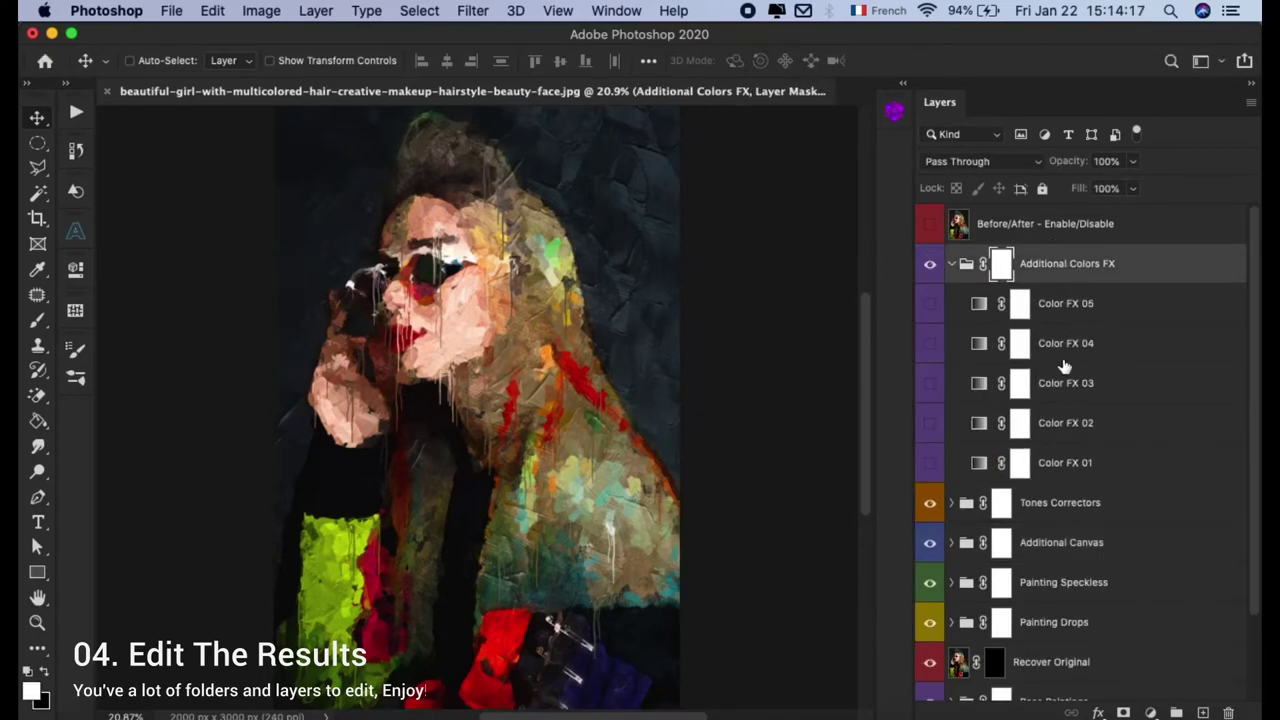
left_click(930, 464)
left_click(930, 422)
left_click(930, 384)
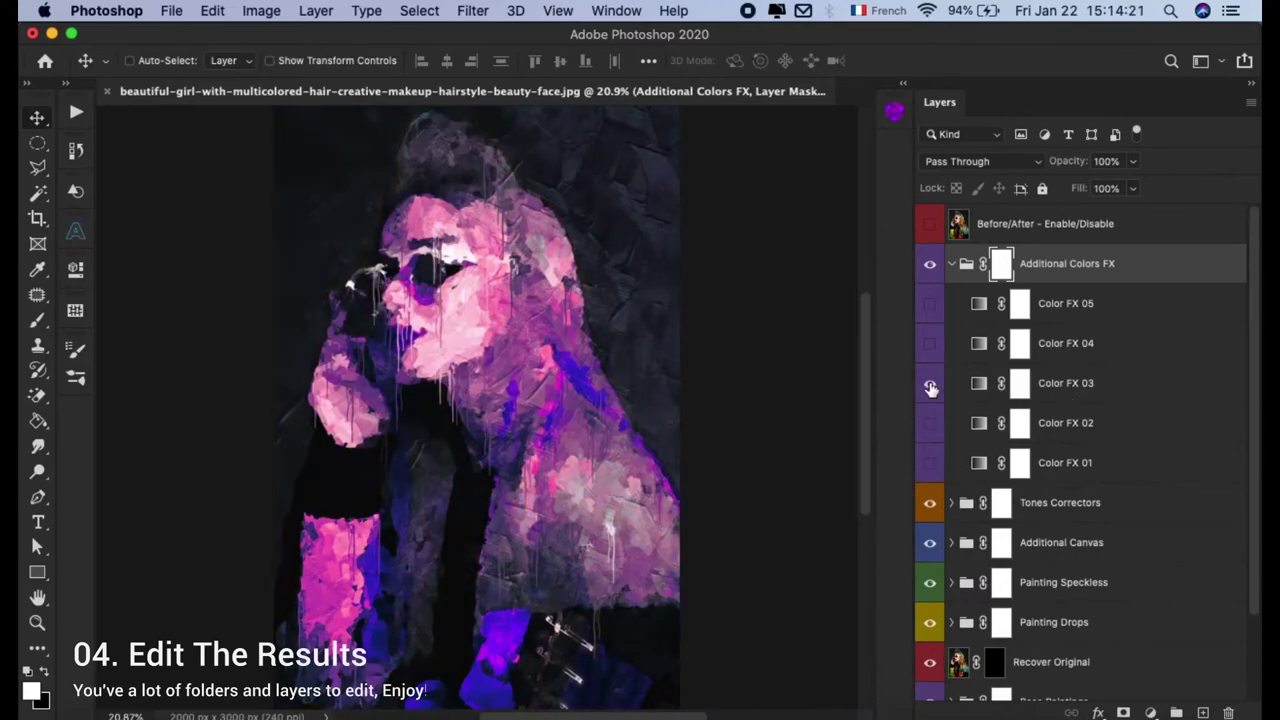
left_click(930, 384)
left_click(930, 343)
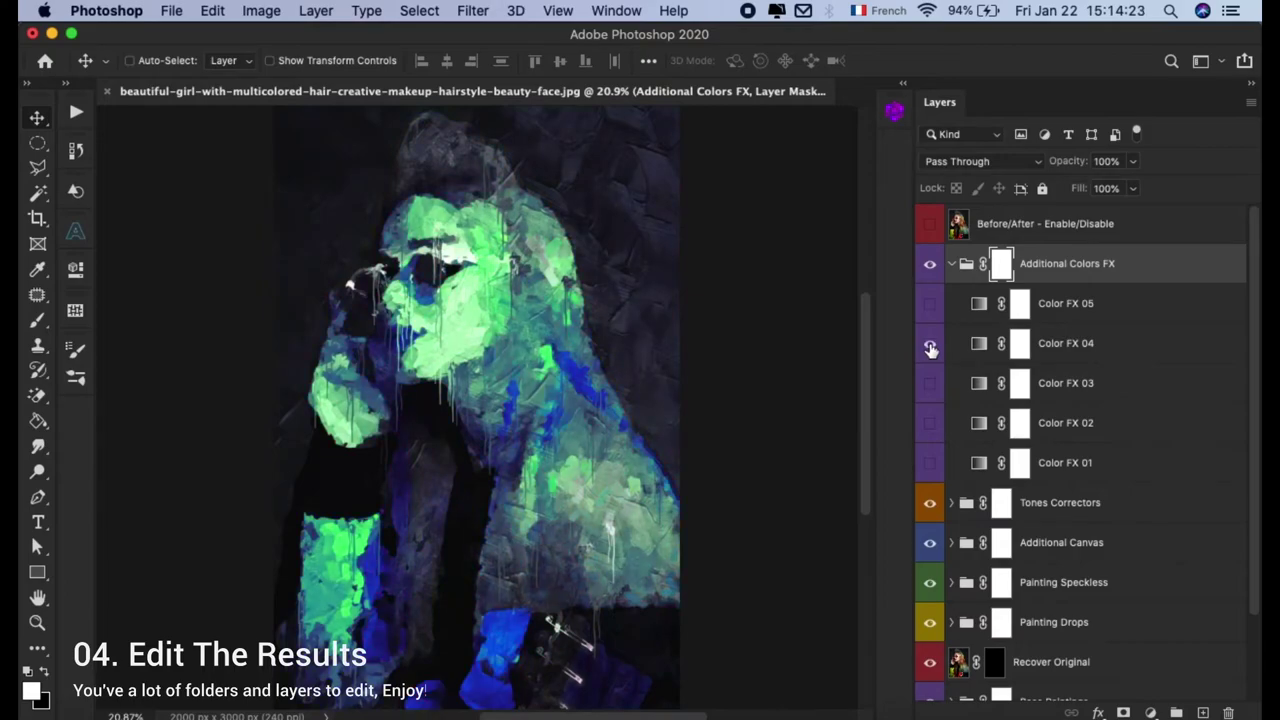
left_click(930, 343)
left_click(930, 303)
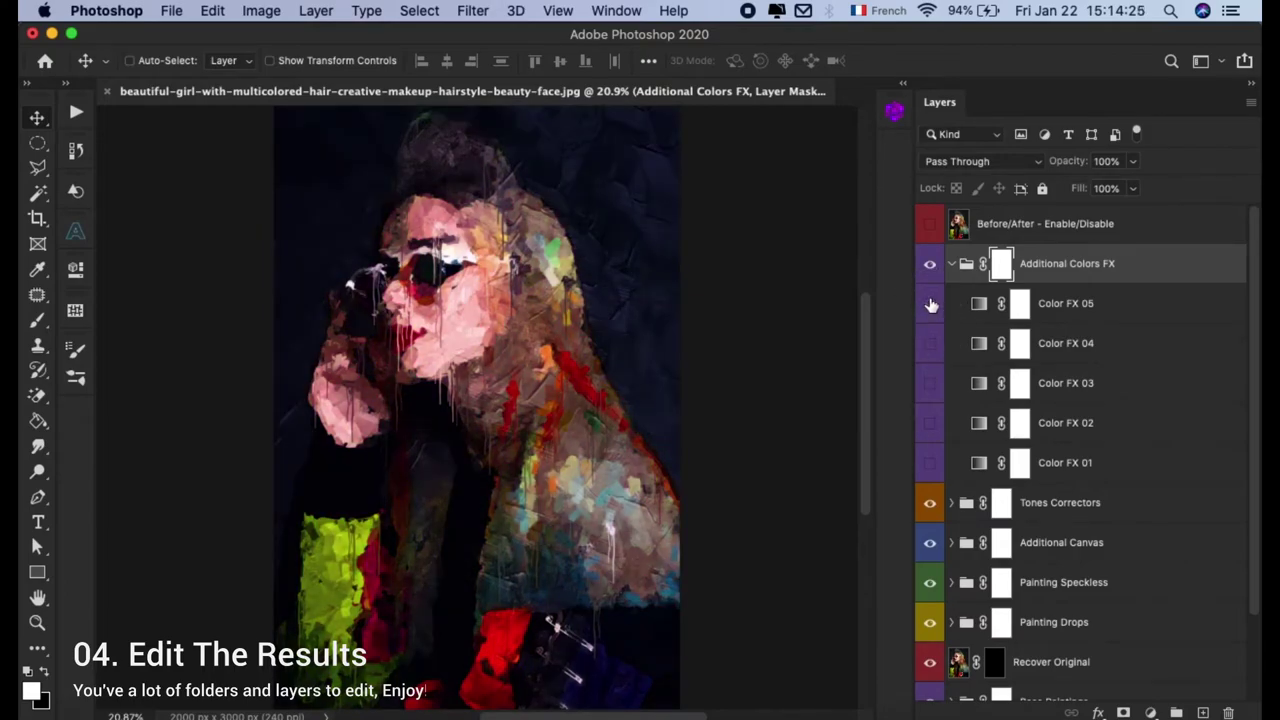
left_click(950, 265)
left_click(1060, 310)
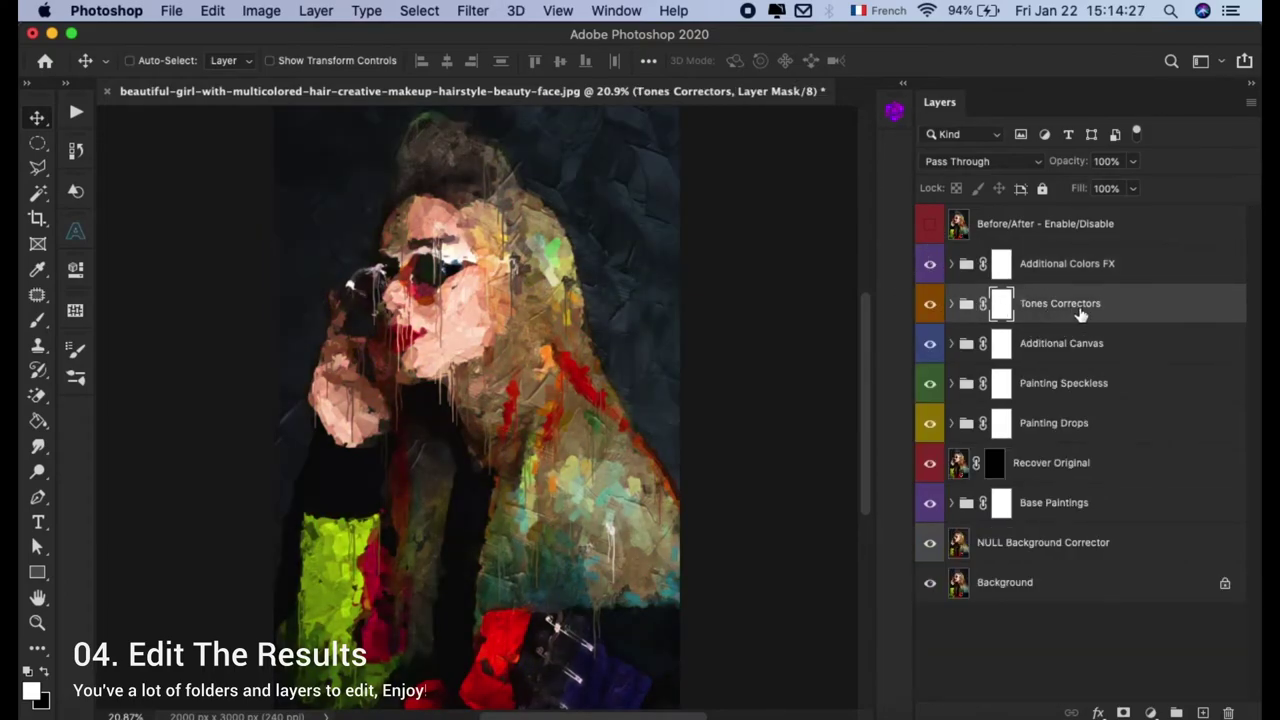
left_click(951, 304)
left_click(930, 304)
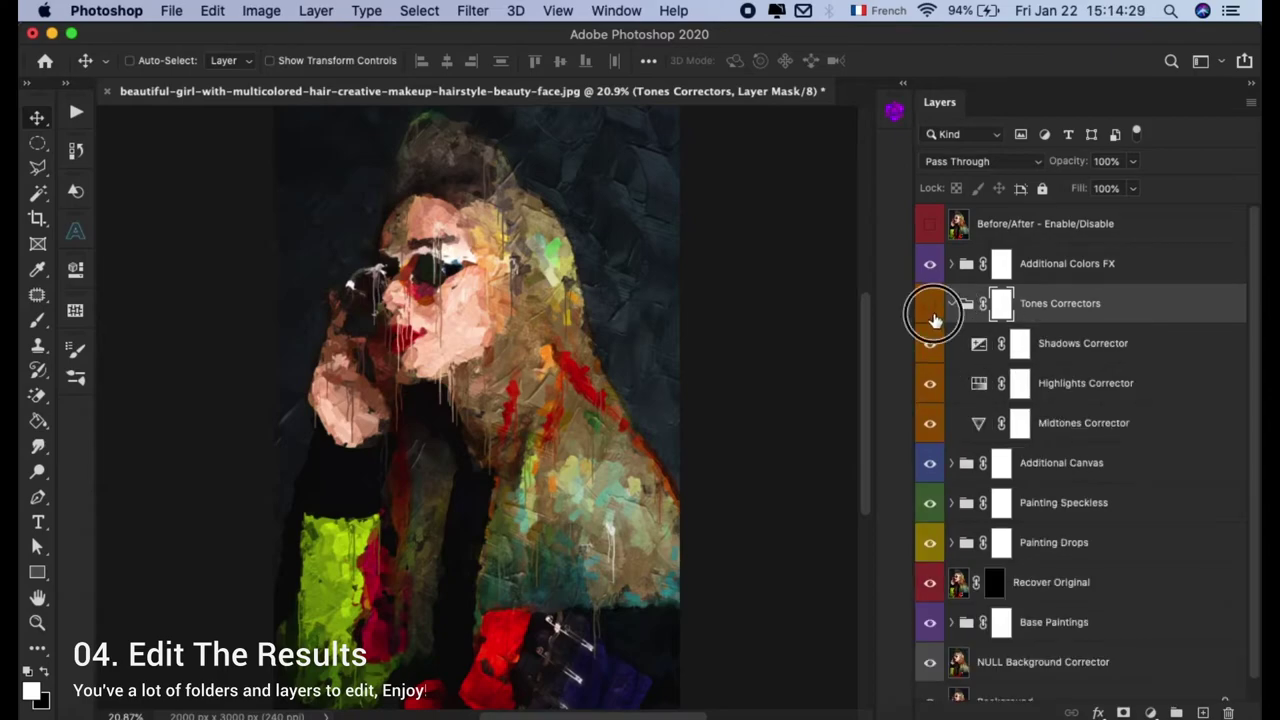
scroll(513, 352, "up", 1)
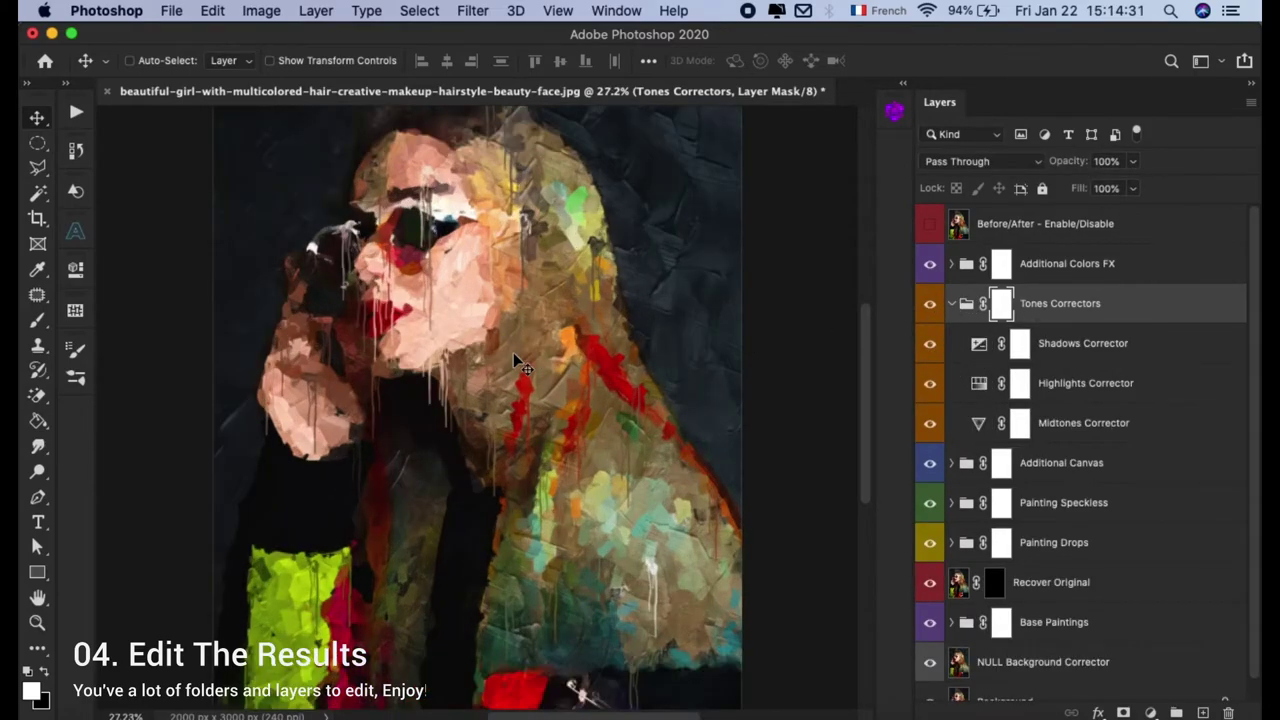
scroll(505, 330, "up", 2)
scroll(497, 306, "up", 2)
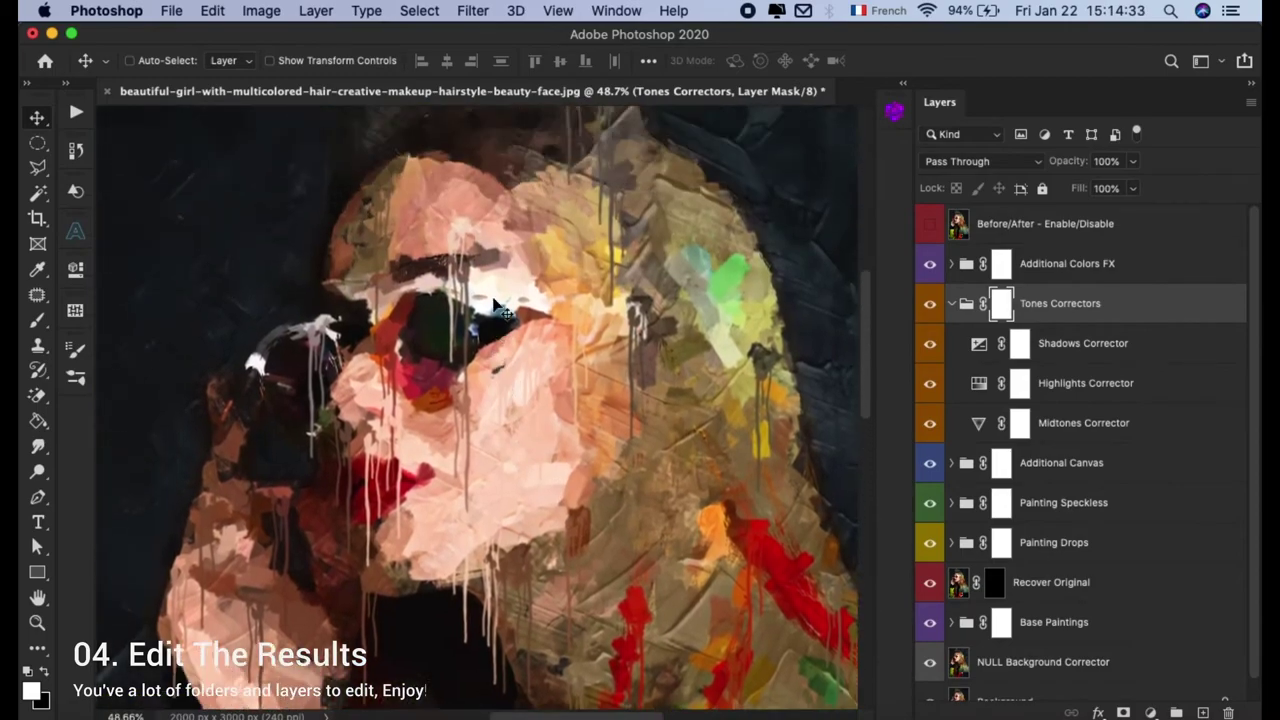
left_click(930, 306)
scroll(707, 382, "down", 2)
scroll(707, 382, "down", 3)
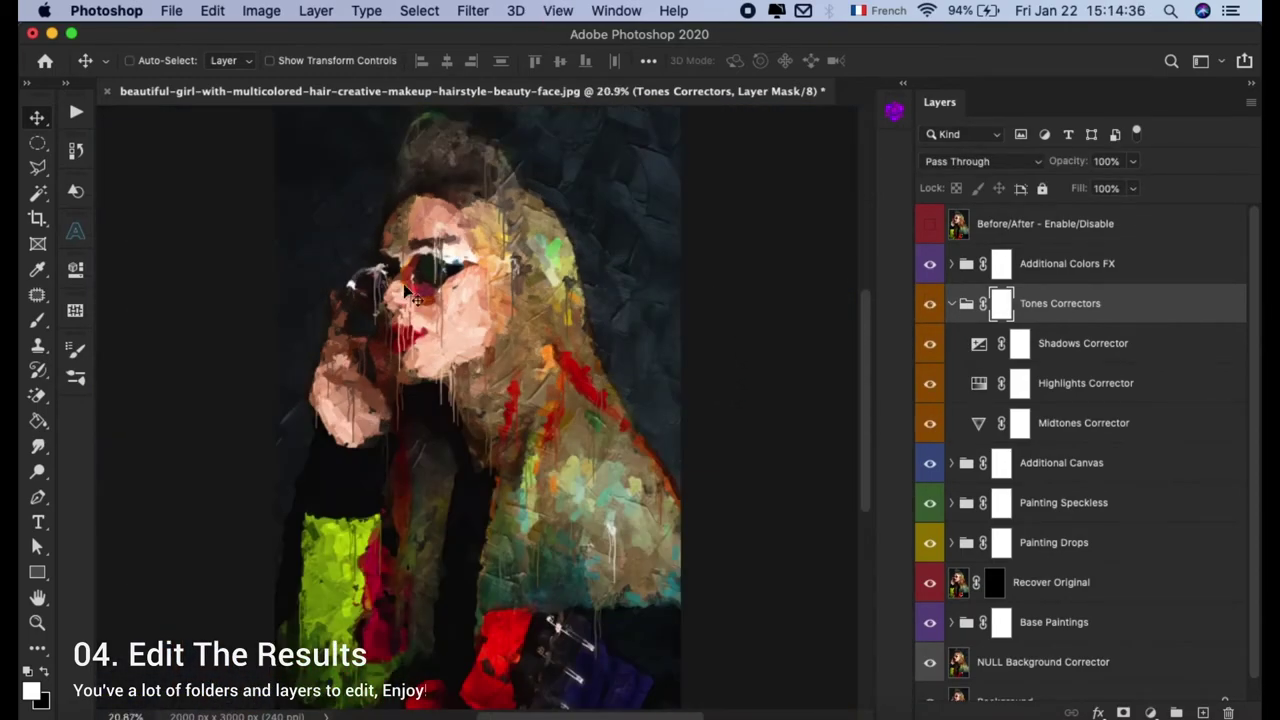
left_click(952, 303)
left_click(1045, 383)
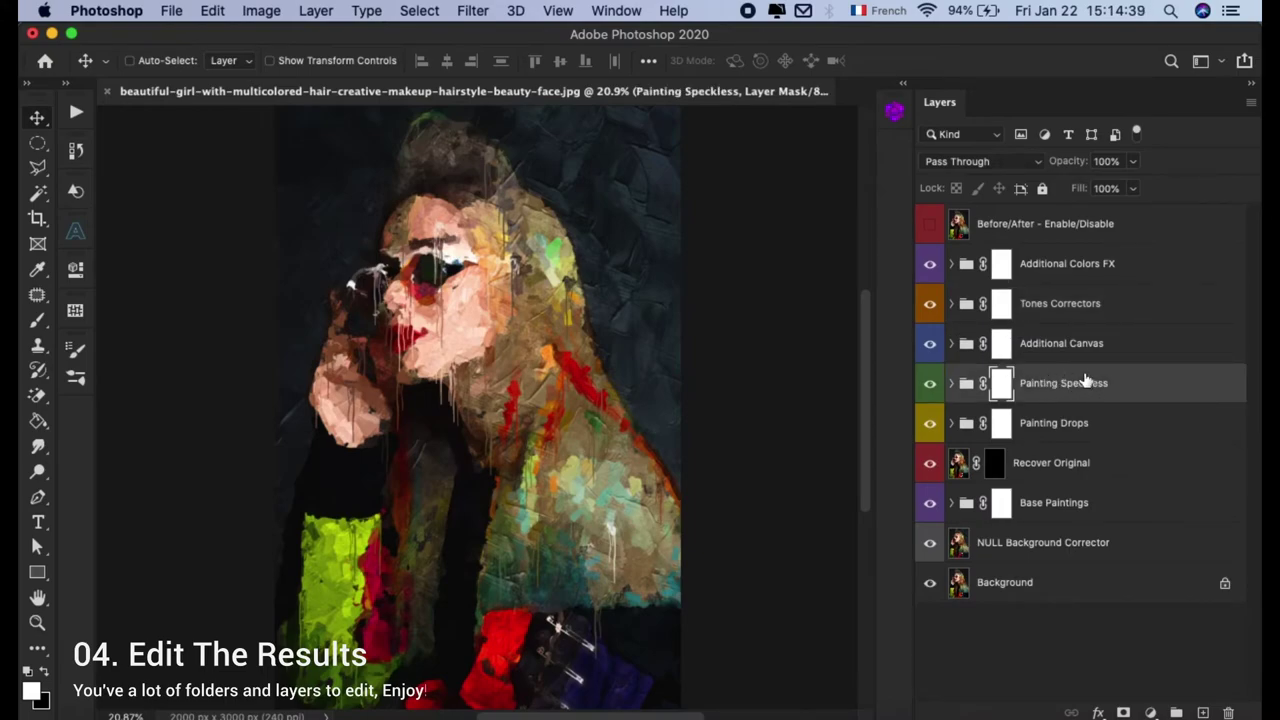
left_click(953, 383)
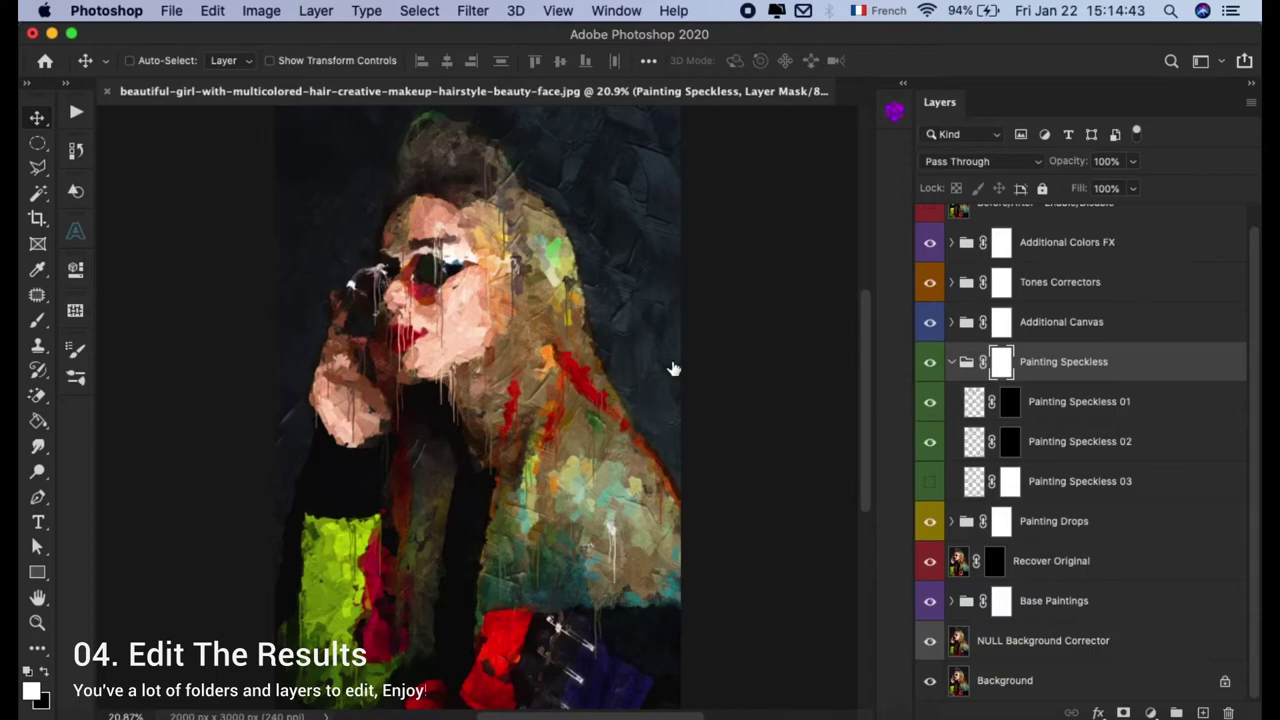
scroll(607, 322, "up", 1)
scroll(607, 322, "up", 4)
scroll(605, 318, "up", 1)
scroll(605, 318, "down", 3)
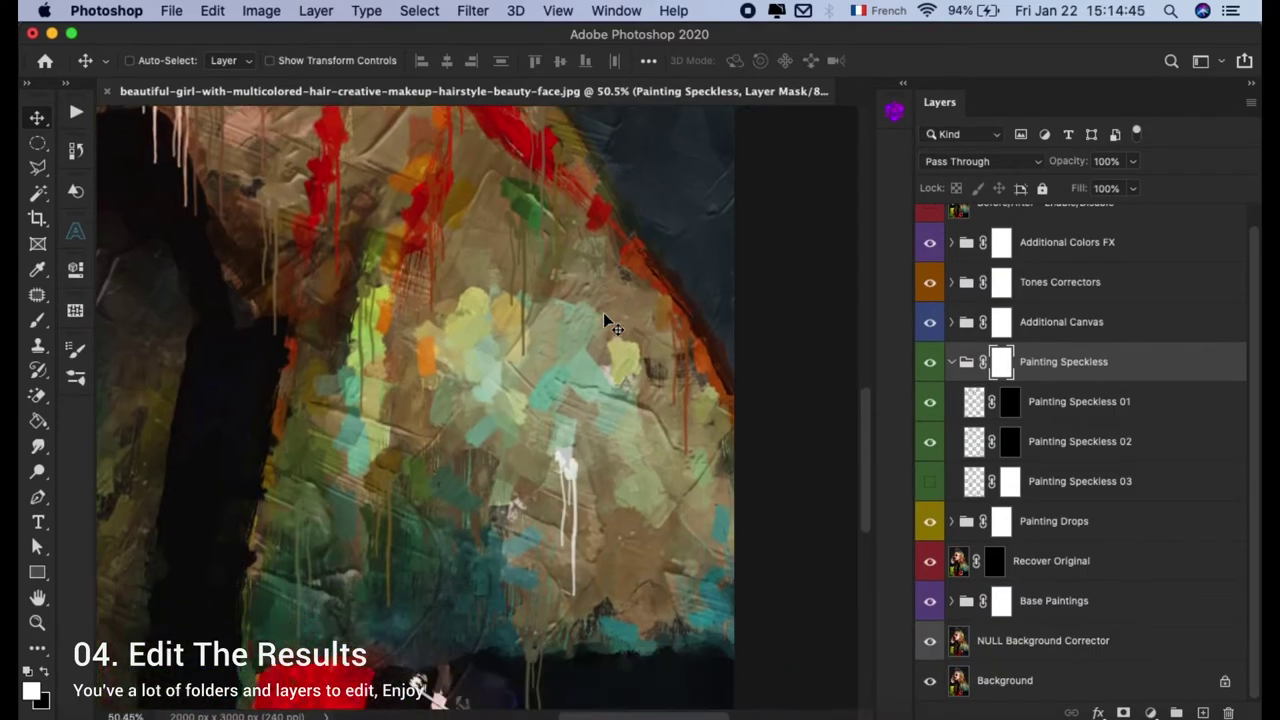
scroll(605, 318, "down", 2)
left_click(929, 481)
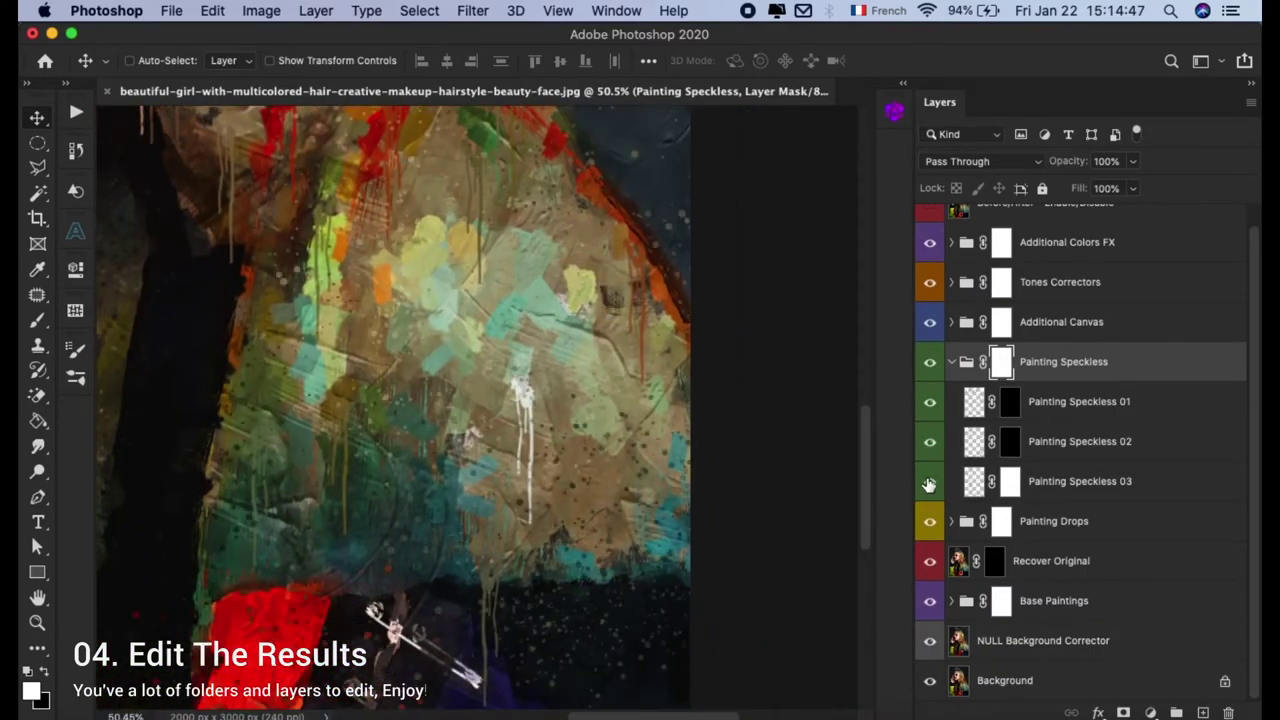
left_click(929, 481)
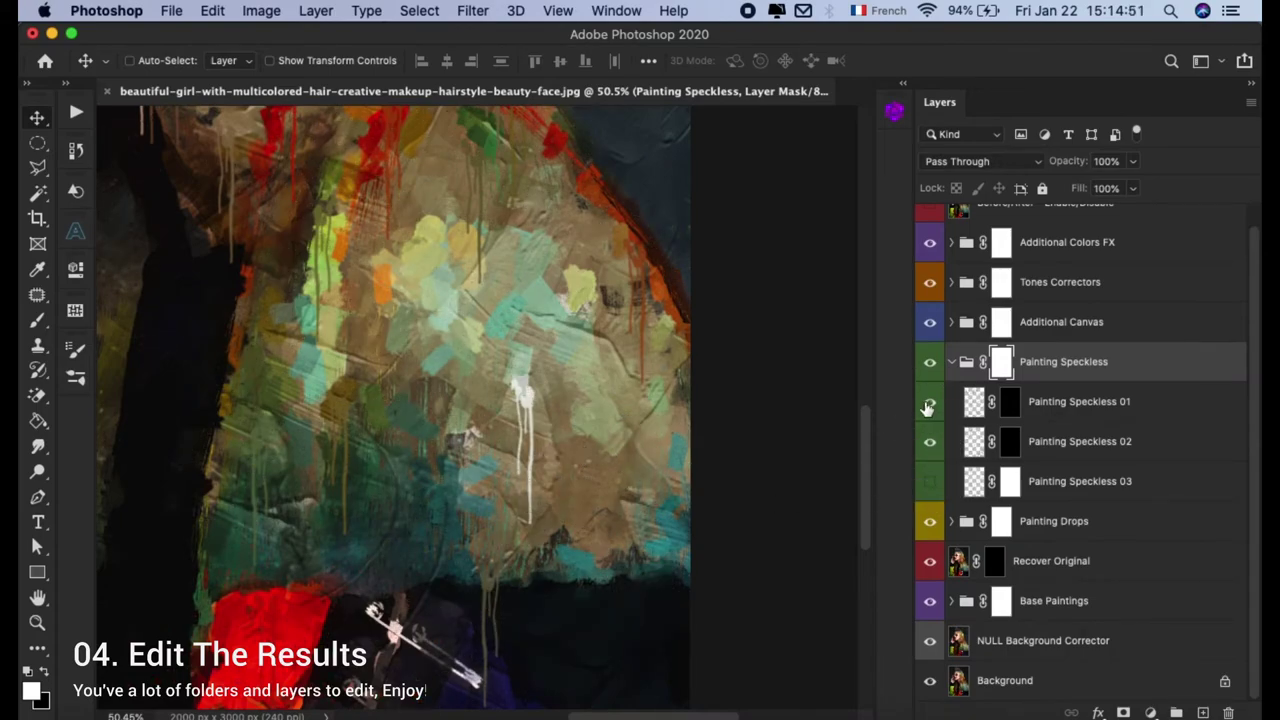
key("super+0")
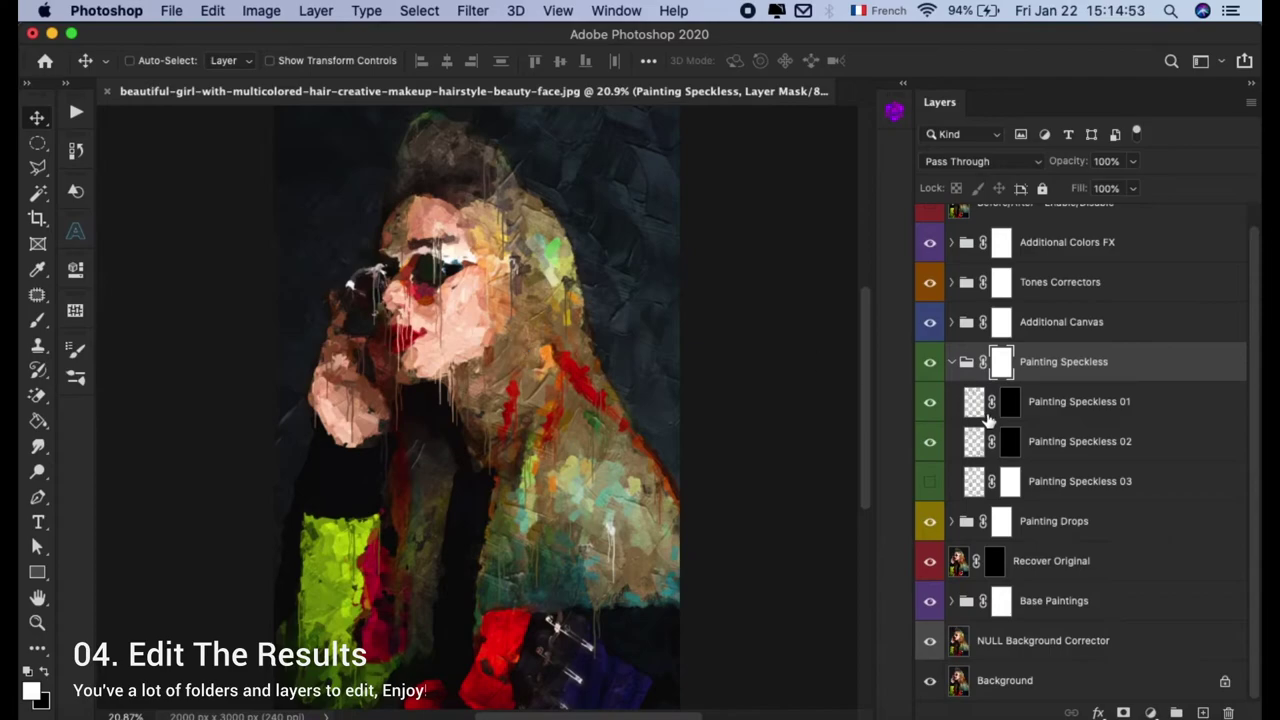
Expand the Painting Drops group and turn on Painting Drops 03 and 02
left_click(952, 364)
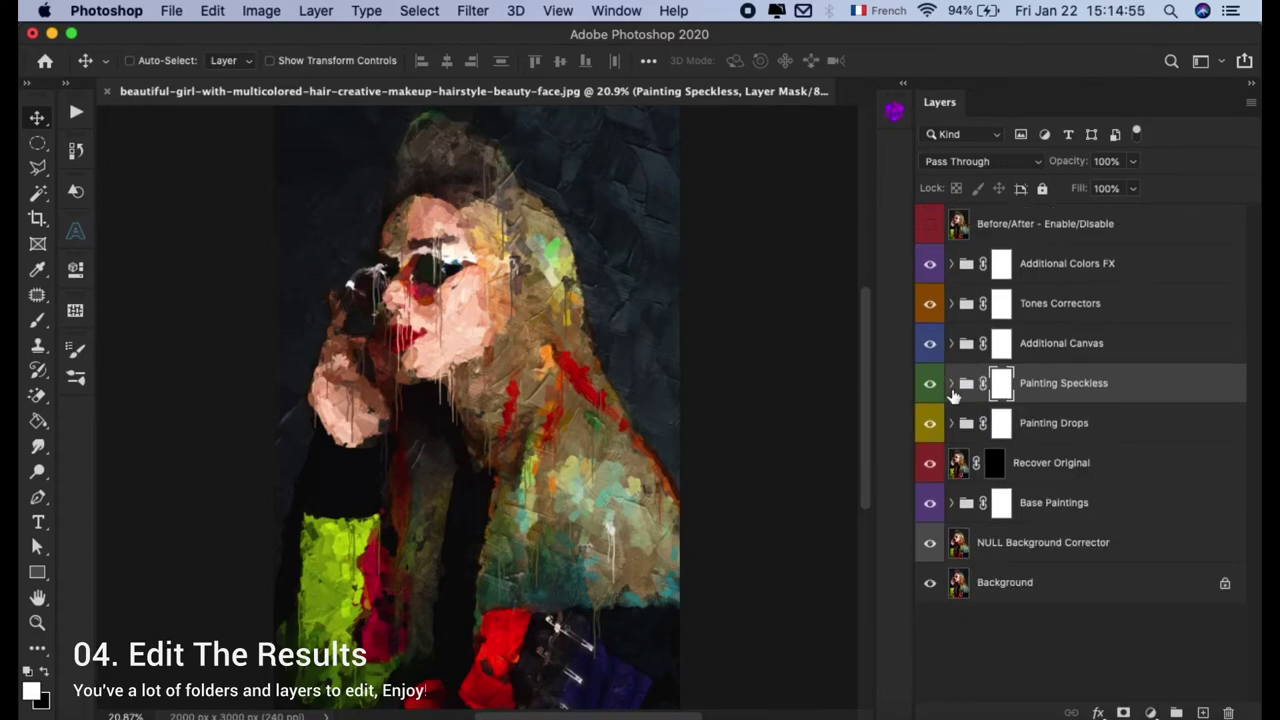
left_click(1039, 420)
left_click(950, 423)
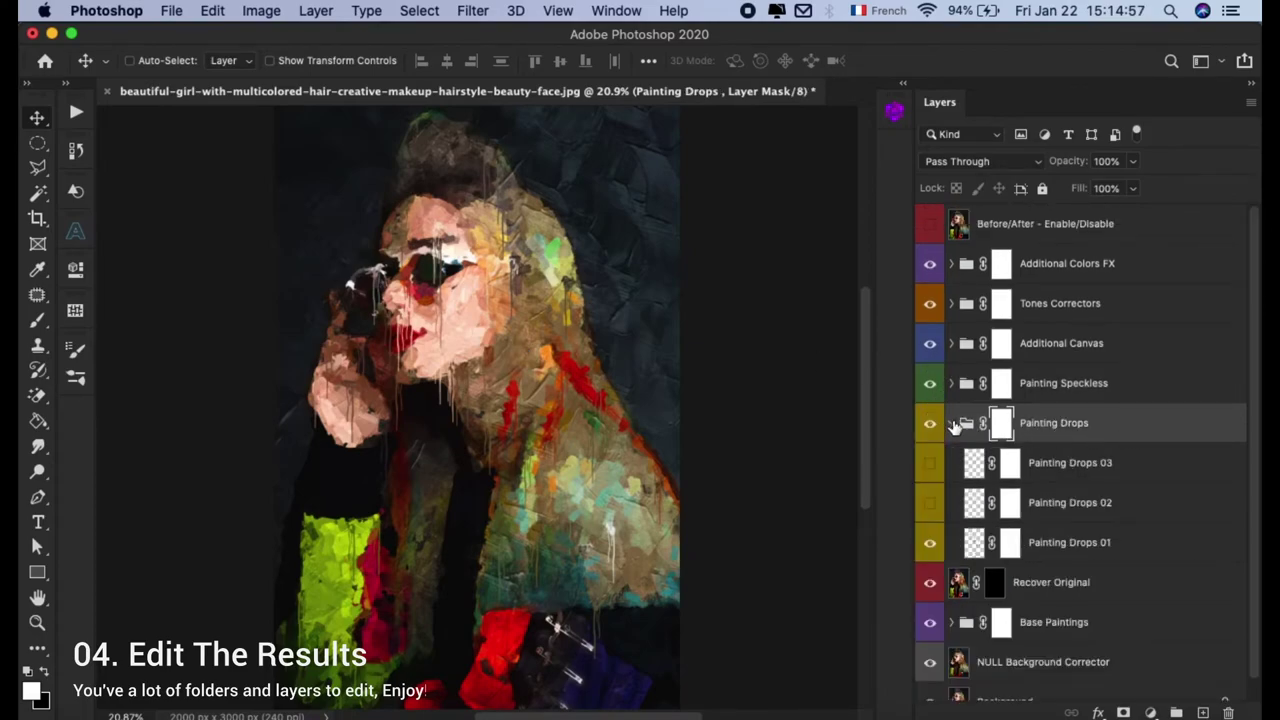
left_click(930, 442)
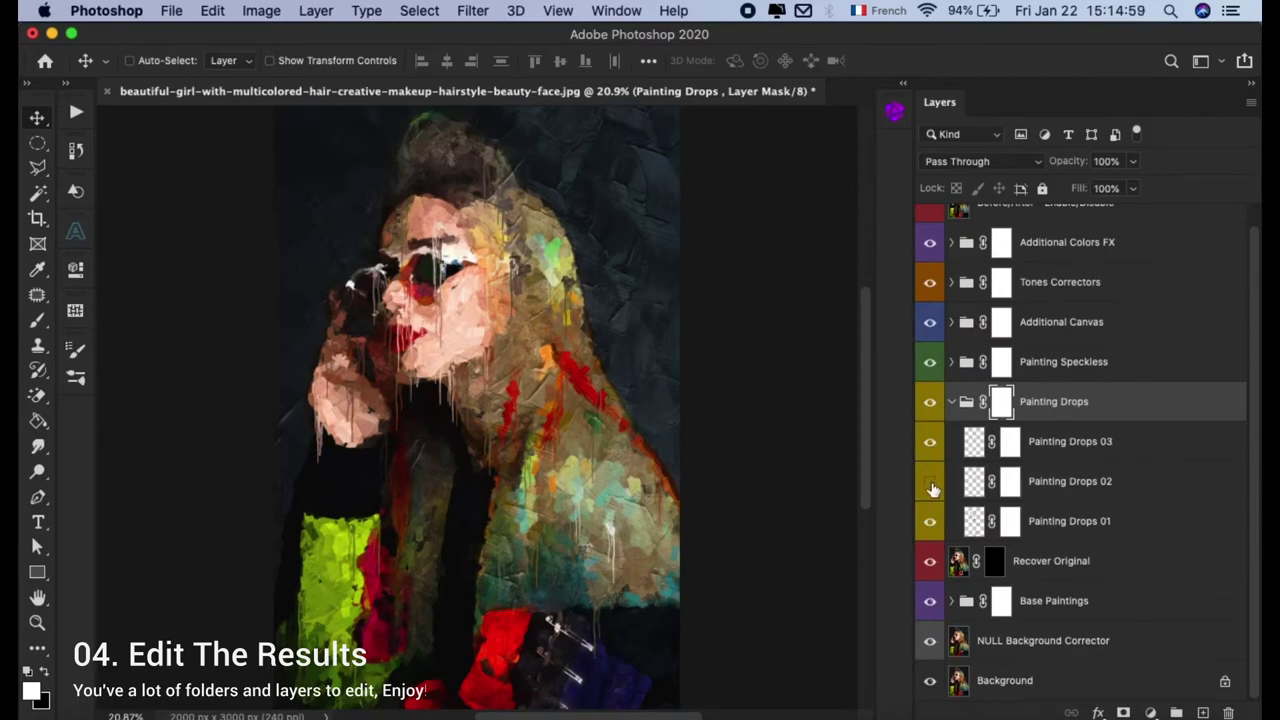
left_click(930, 482)
Zoom in to compare the face with and without drips, then fit and collapse the group
scroll(405, 380, "up", 2)
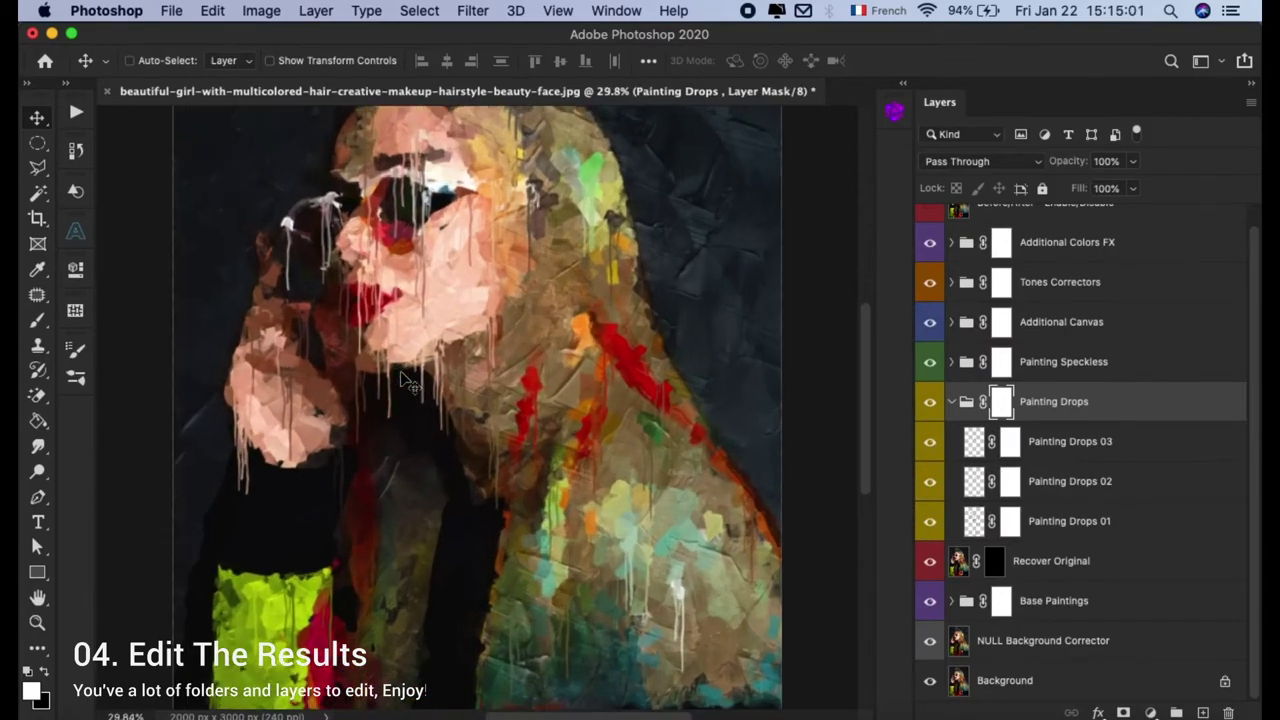
scroll(405, 380, "up", 2)
scroll(405, 380, "up", 2)
scroll(405, 380, "up", 1)
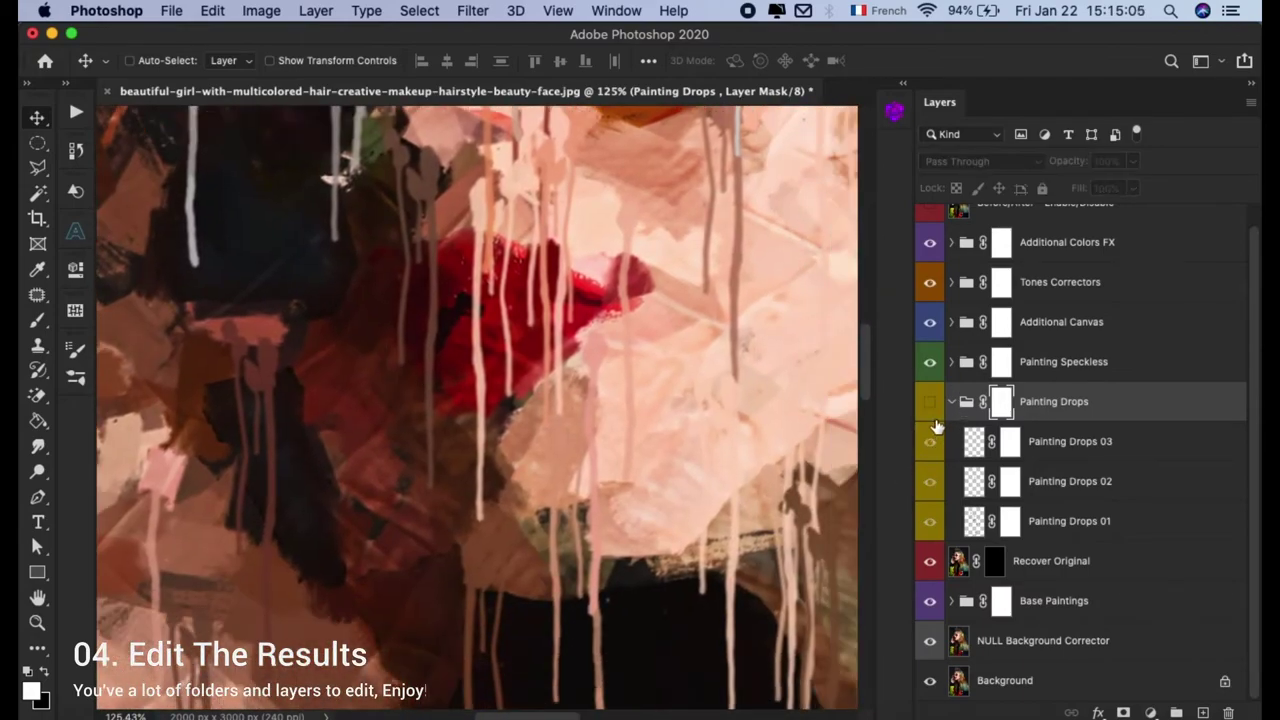
left_click(930, 442)
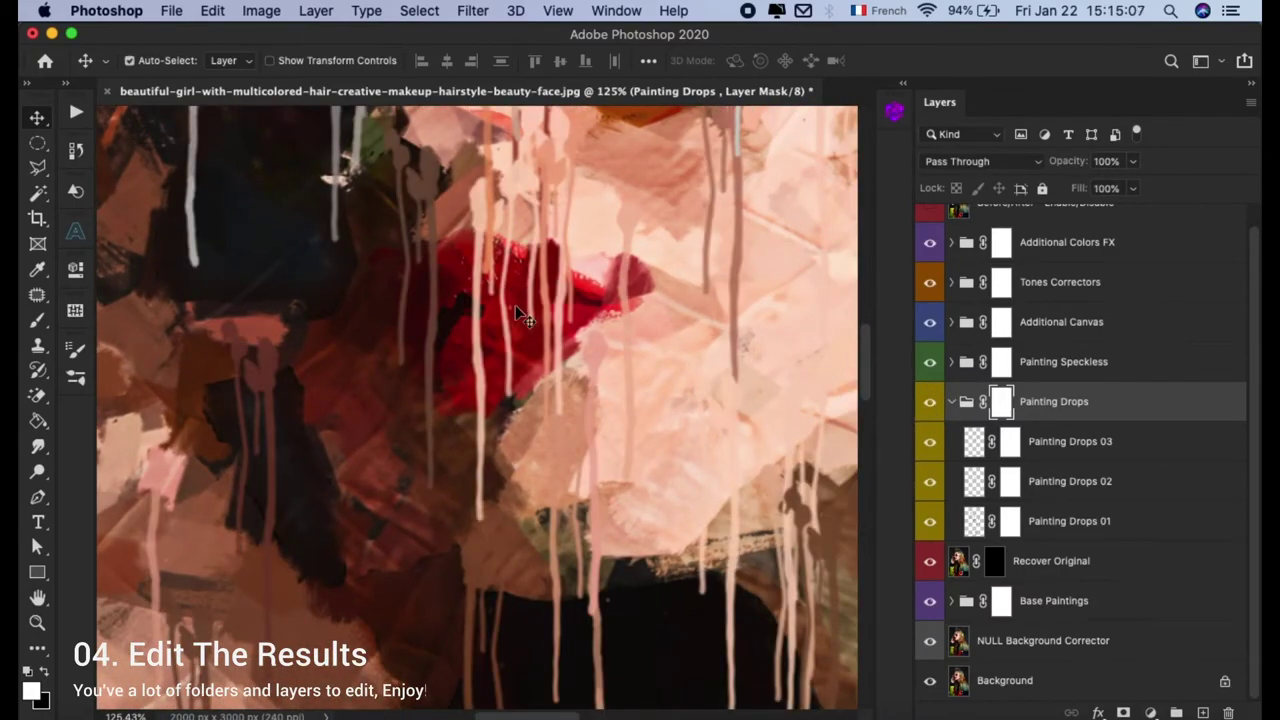
key("ctrl+0")
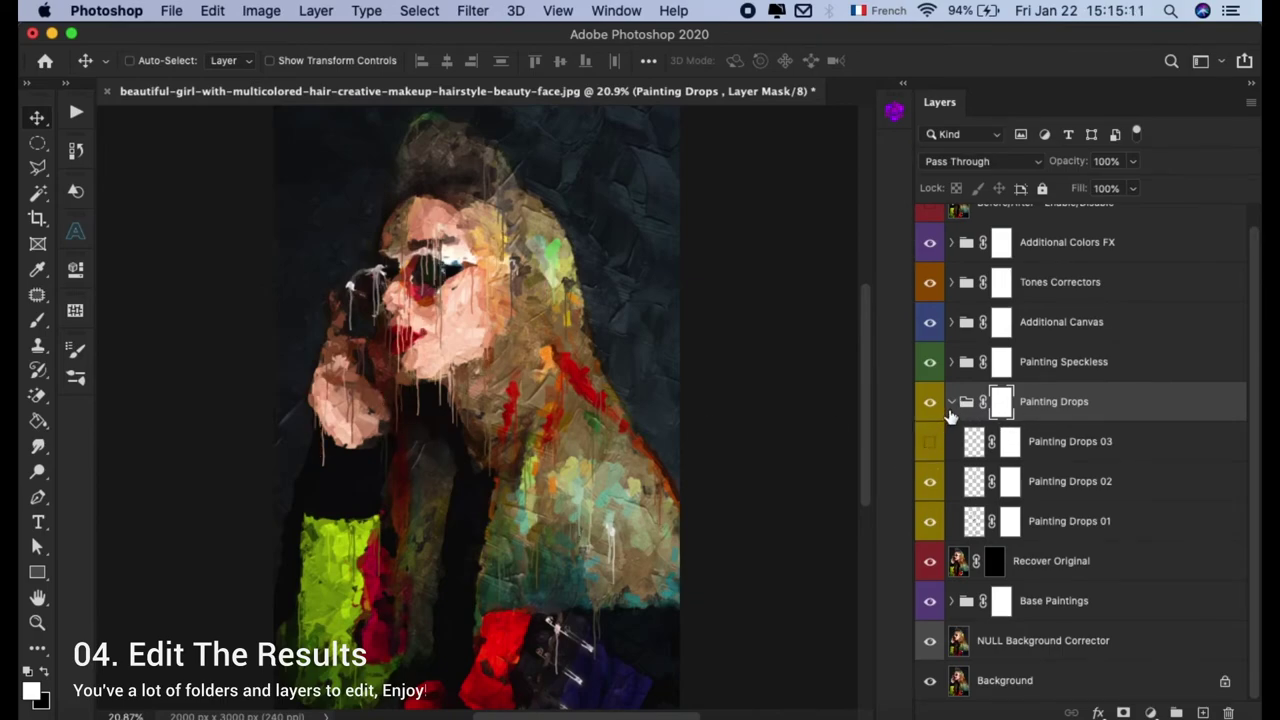
left_click(950, 403)
left_click(1058, 478)
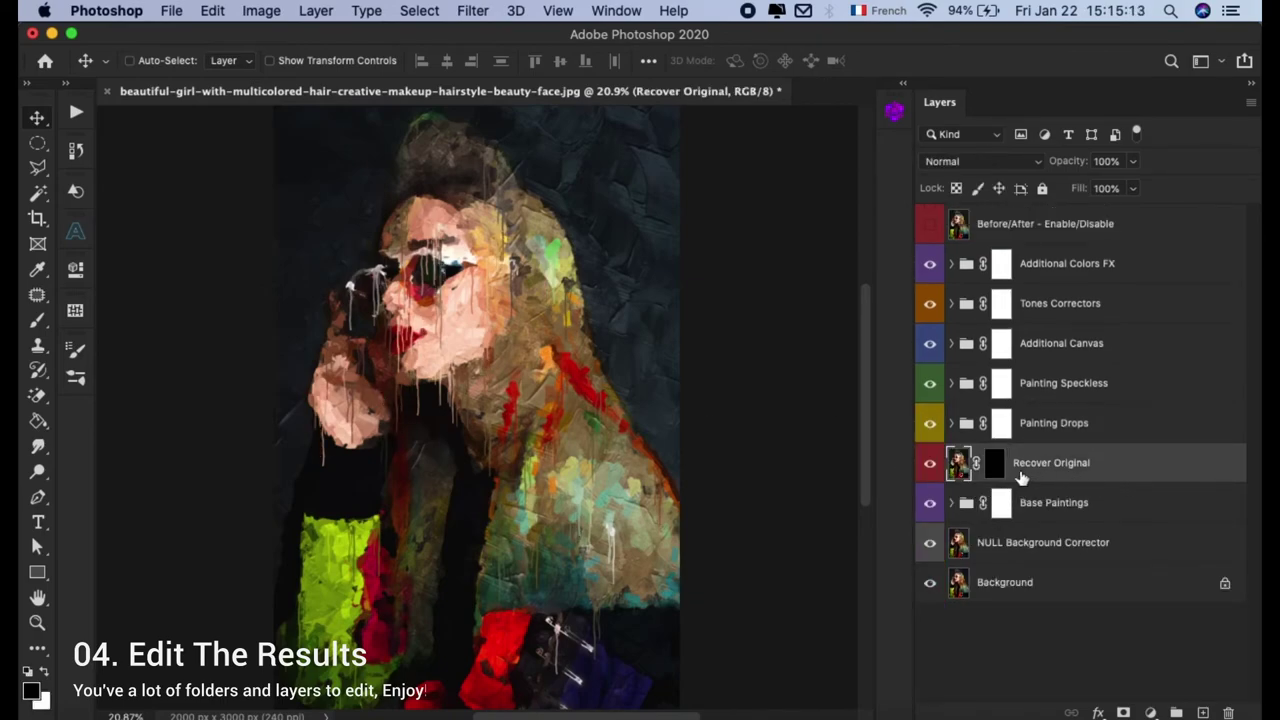
left_click(931, 466)
left_click(994, 466)
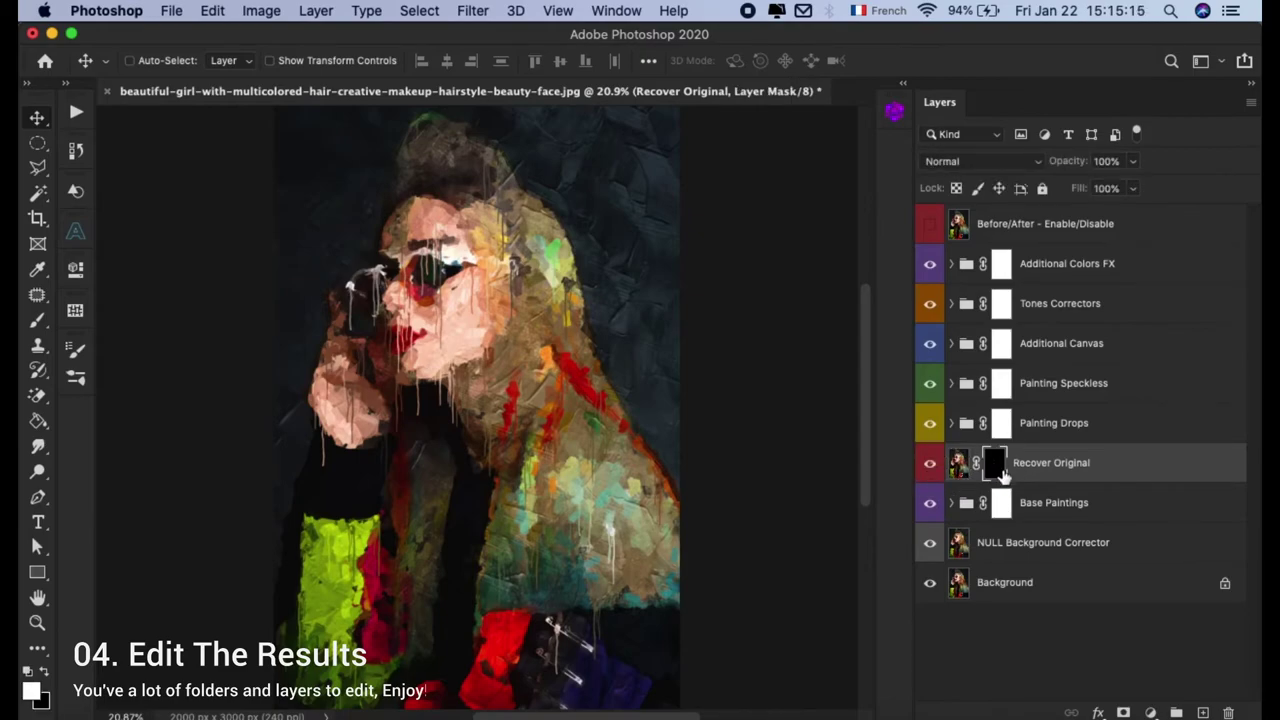
left_click(77, 379)
left_click(99, 308)
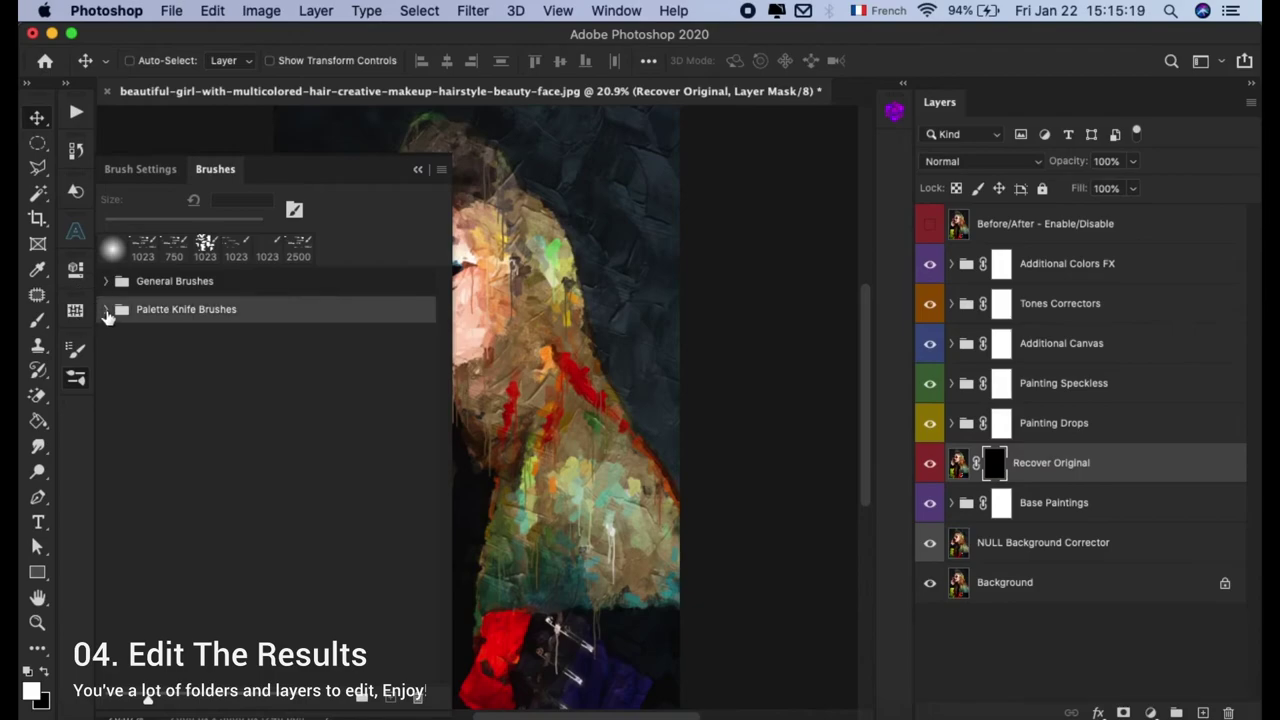
left_click(106, 310)
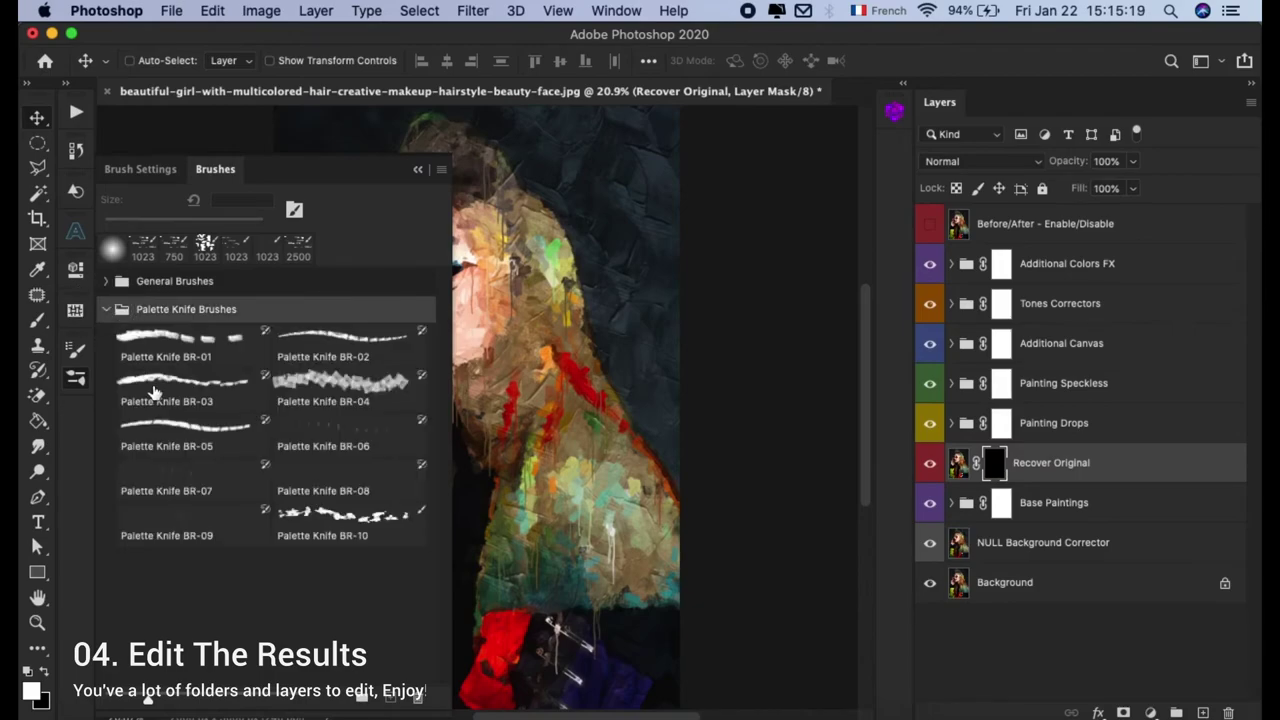
left_click(357, 527)
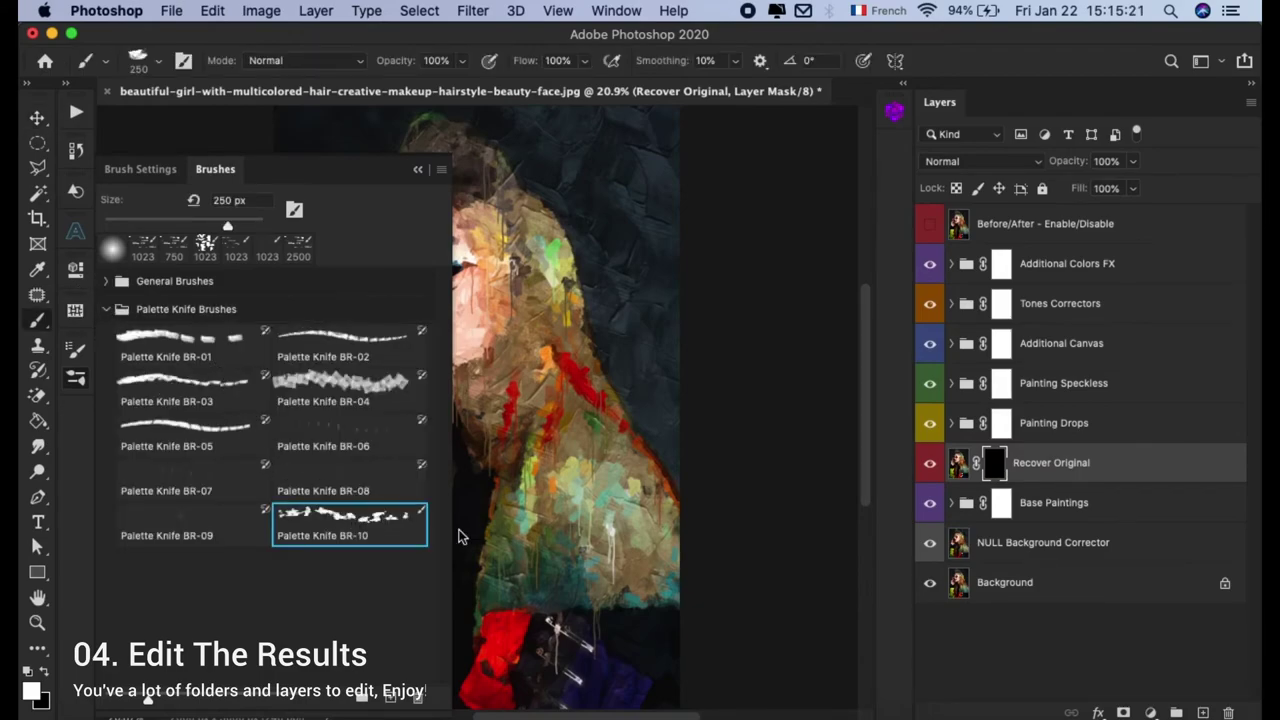
left_click(78, 376)
scroll(632, 402, "up", 5)
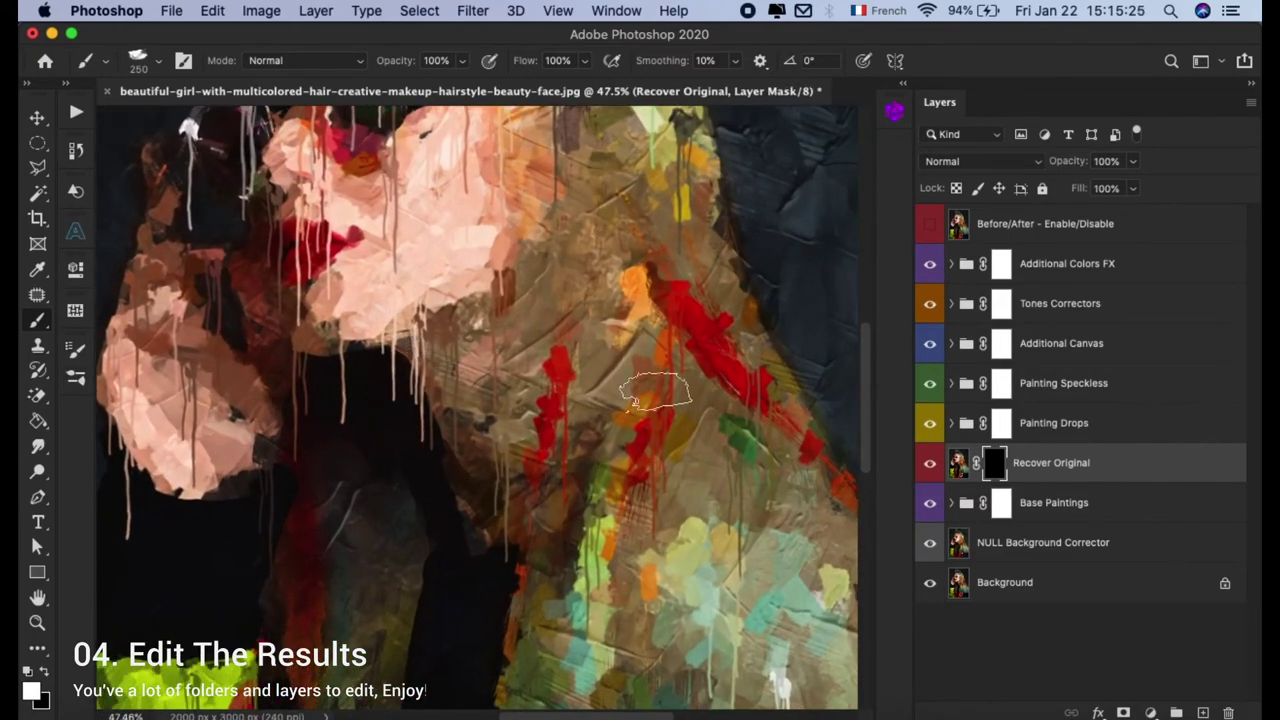
left_click(32, 692)
left_click(800, 269)
key("Return")
mouse_move(565, 245)
left_mouse_down()
mouse_move(471, 214)
mouse_move(343, 257)
mouse_move(295, 248)
mouse_move(294, 300)
mouse_move(423, 323)
mouse_move(241, 290)
left_mouse_up()
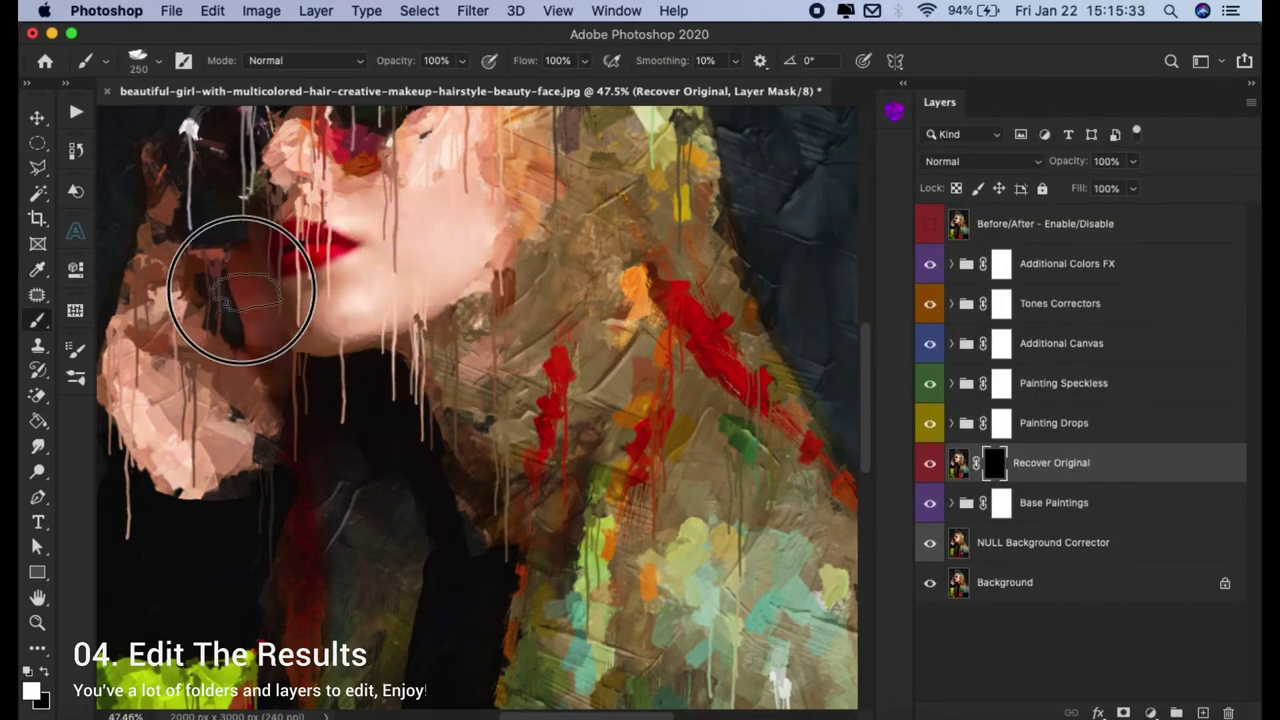
scroll(538, 452, "down", 5)
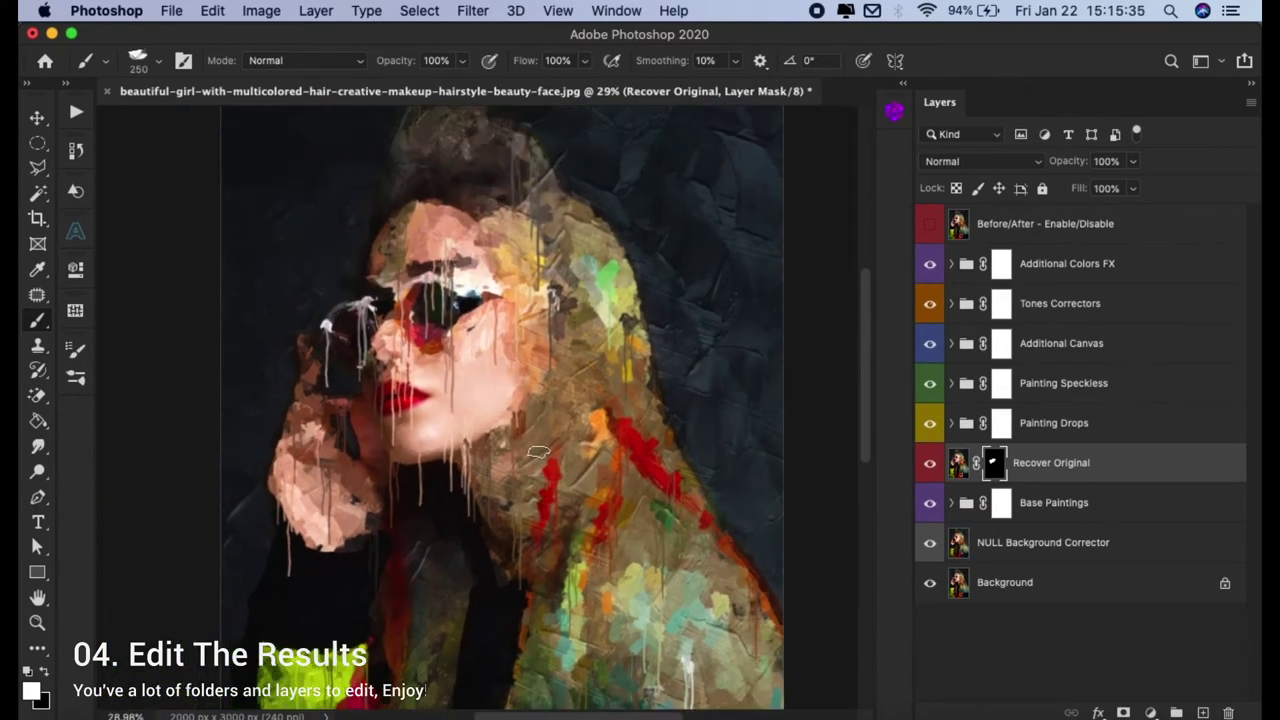
key("ctrl+BackSpace")
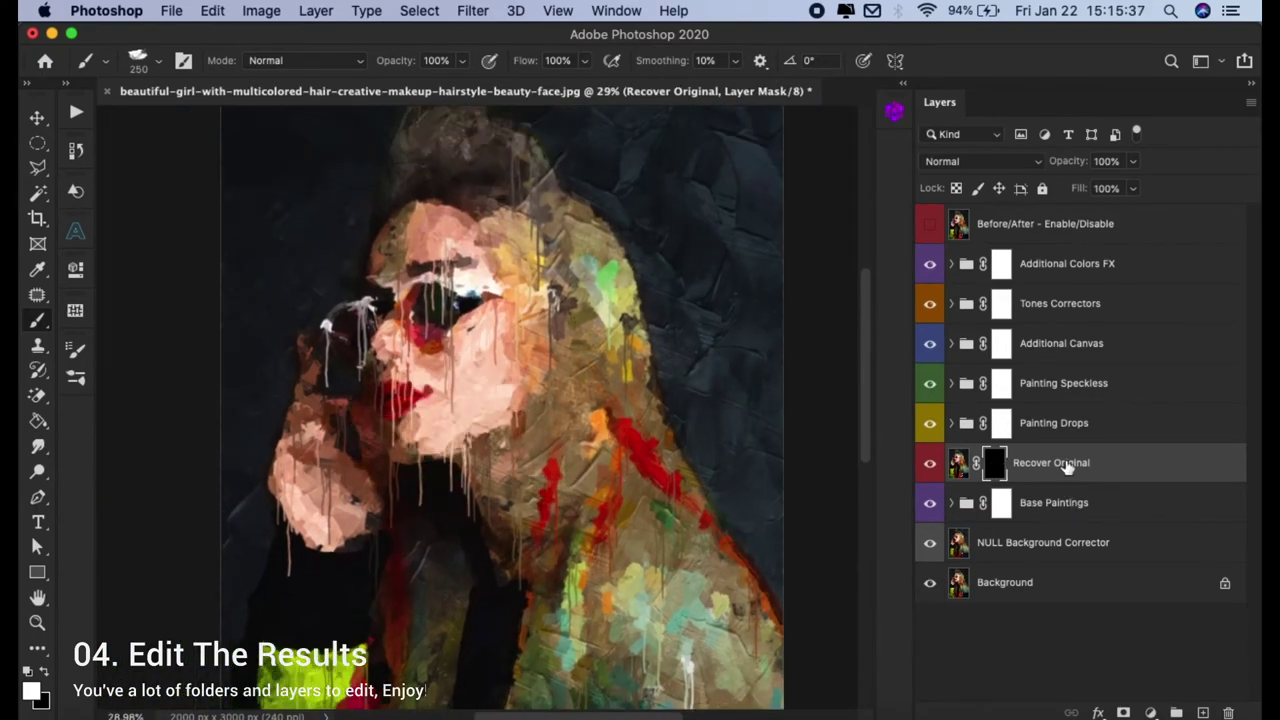
Expand Base Paintings and toggle Base Paint 03, 02 and 01 to compare each
left_click(1054, 502)
left_click(951, 502)
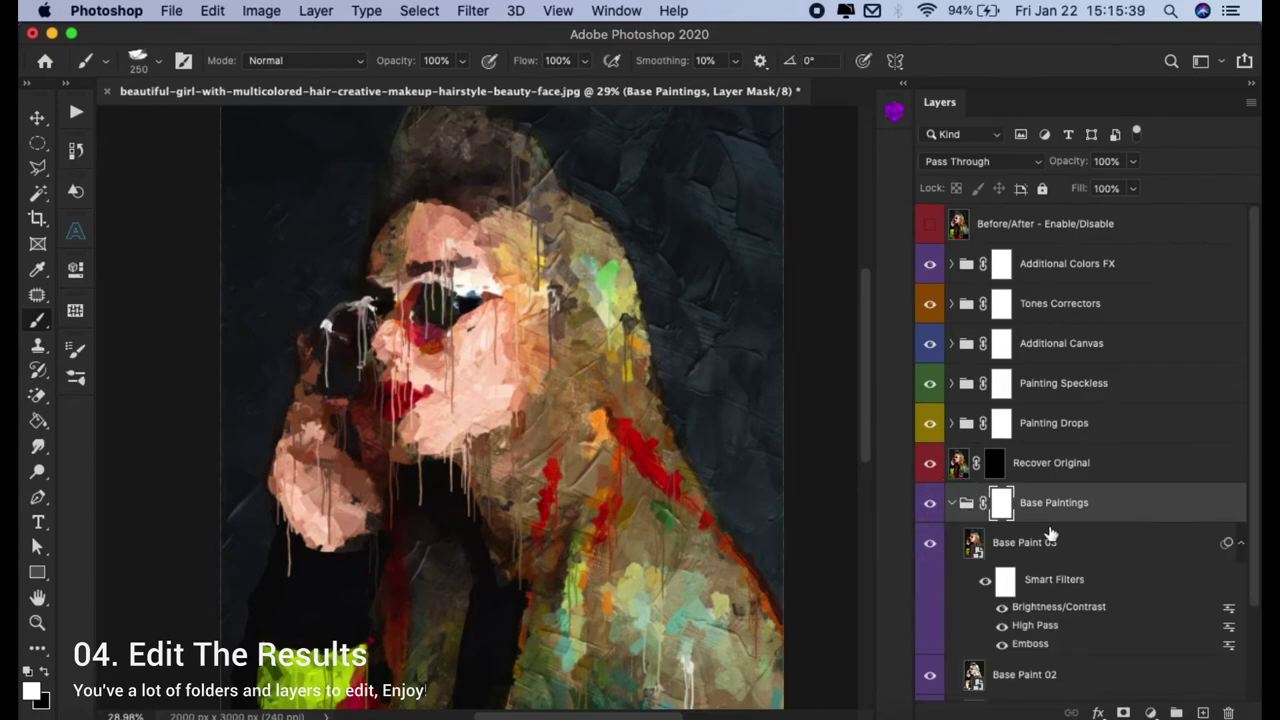
scroll(1047, 477, "down", 3)
left_click(1240, 448)
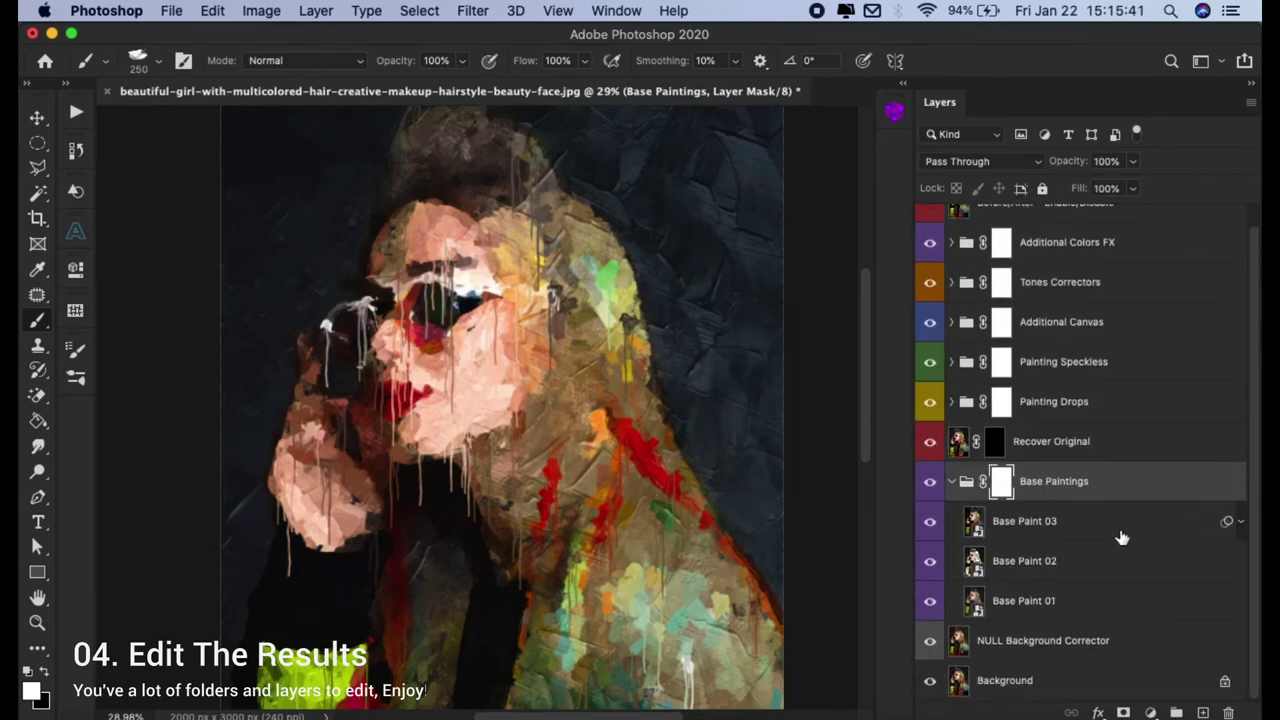
left_click(930, 522)
left_click(930, 562)
left_click(930, 602)
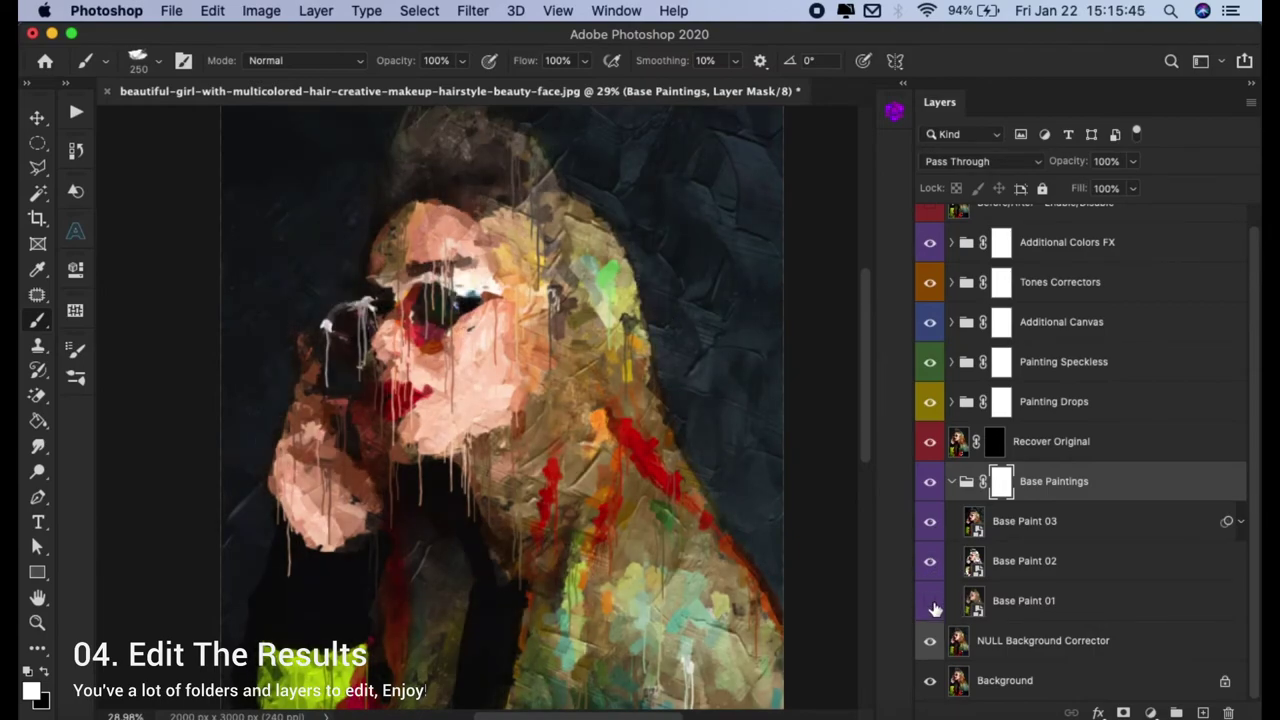
Turn Base Paint 03's Smart Filters off and back on, then collapse its filter list
left_click(1112, 528)
left_click(1241, 521)
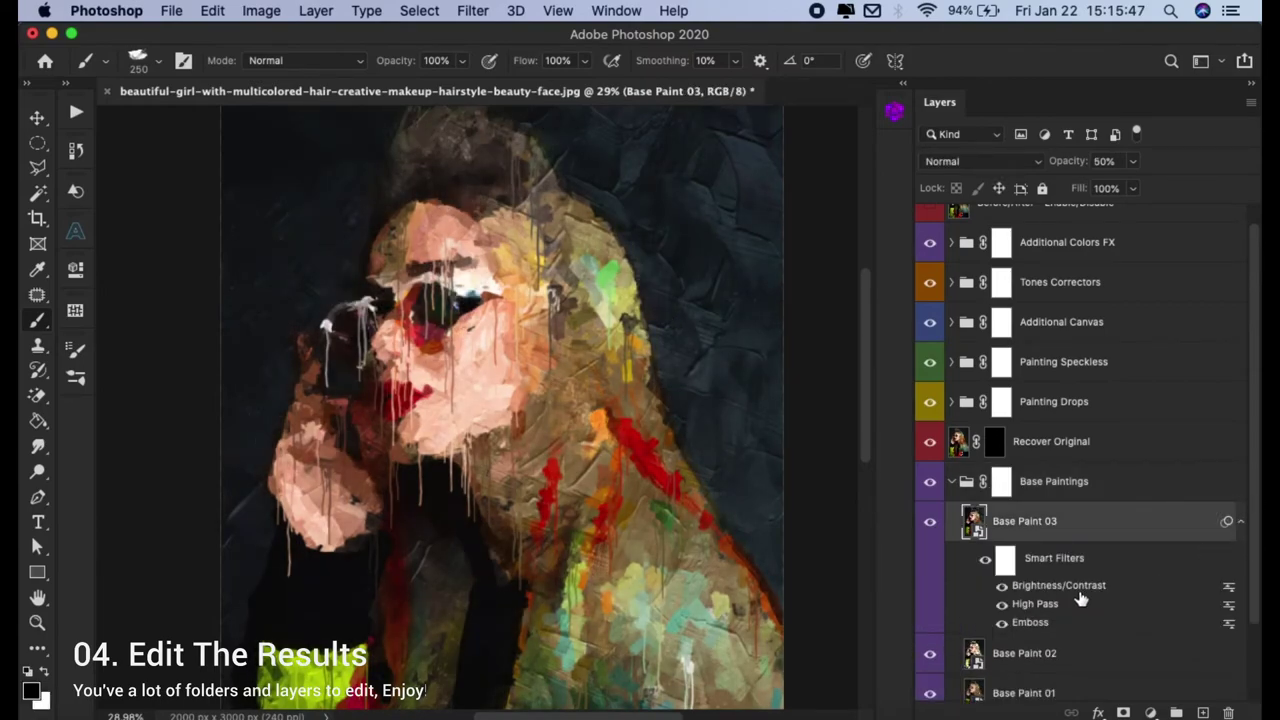
scroll(1080, 597, "down", 2)
scroll(1196, 488, "up", 2)
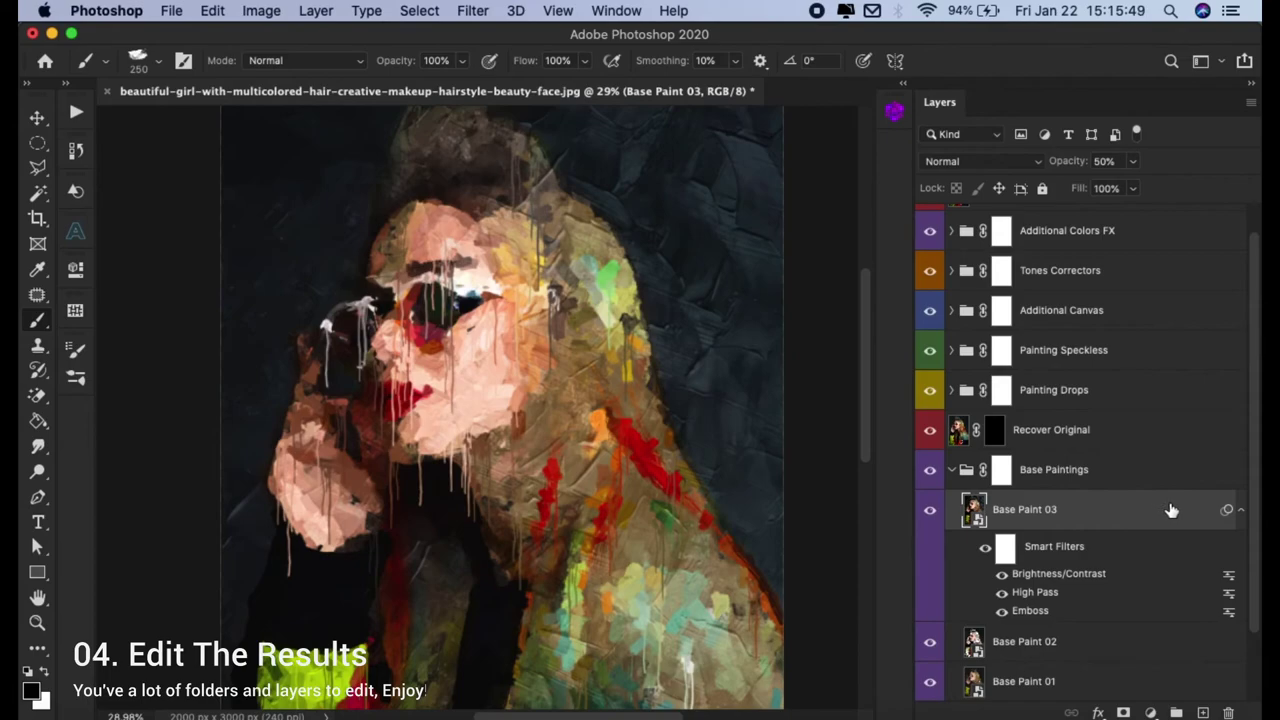
left_click(987, 551)
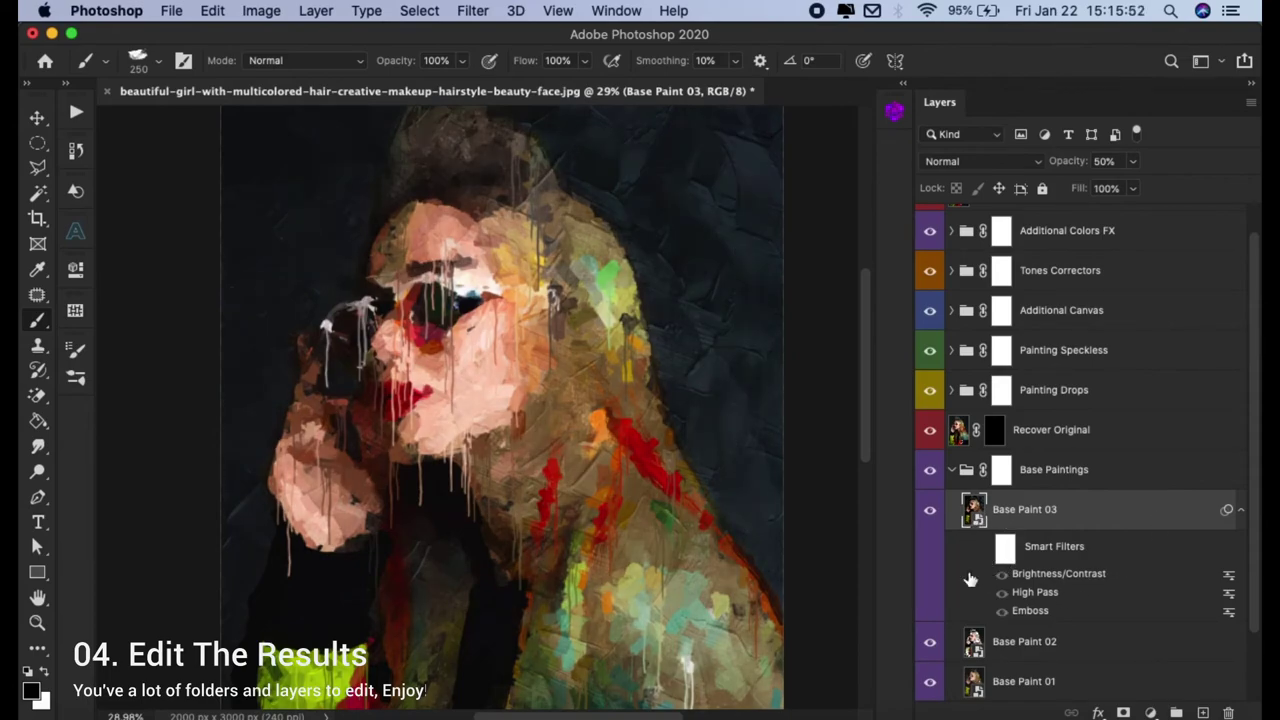
left_click(986, 547)
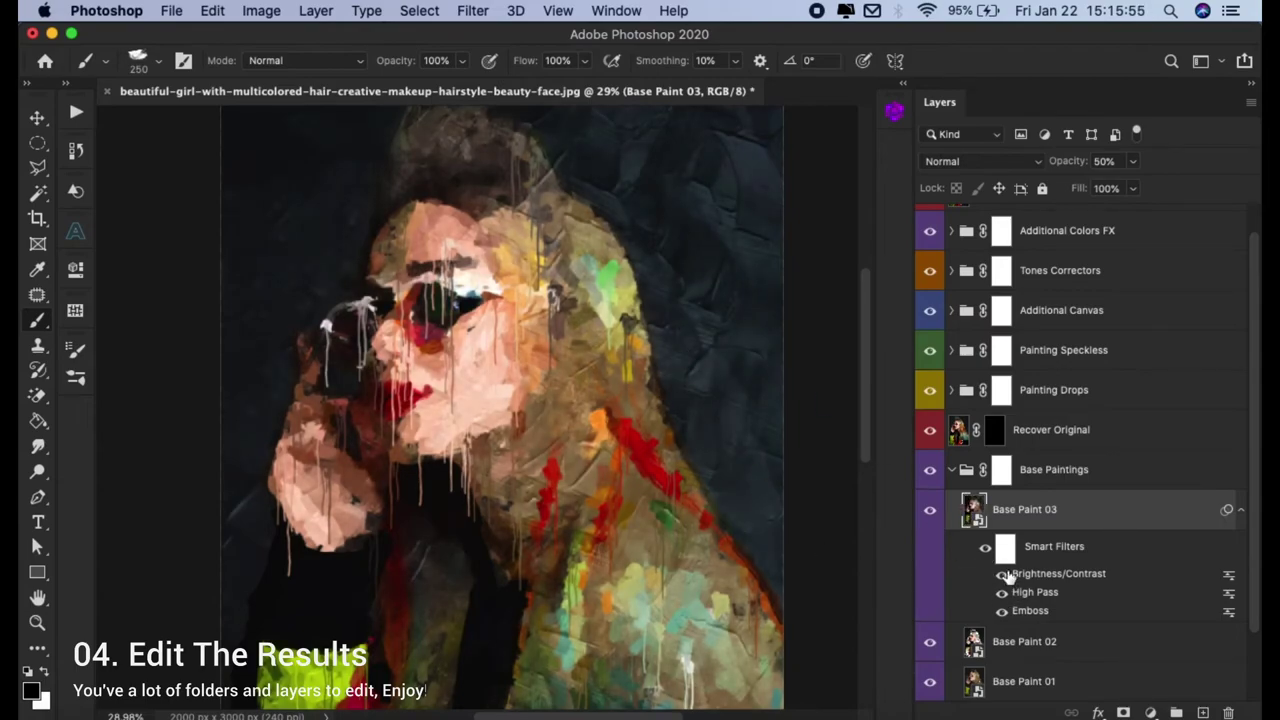
left_click(1240, 510)
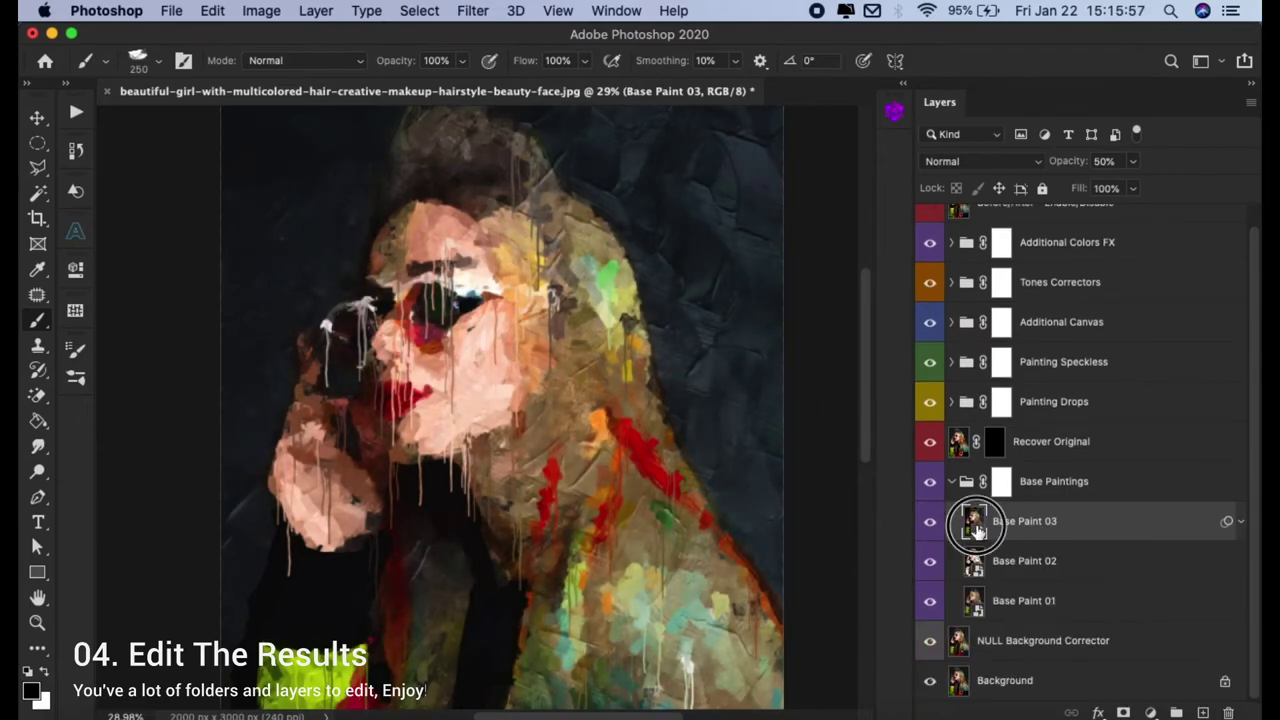
Inside Base Paint 03, reduce the canvas layer's Pattern Overlay scale from 35 to about 20
double_click(971, 521)
key("v")
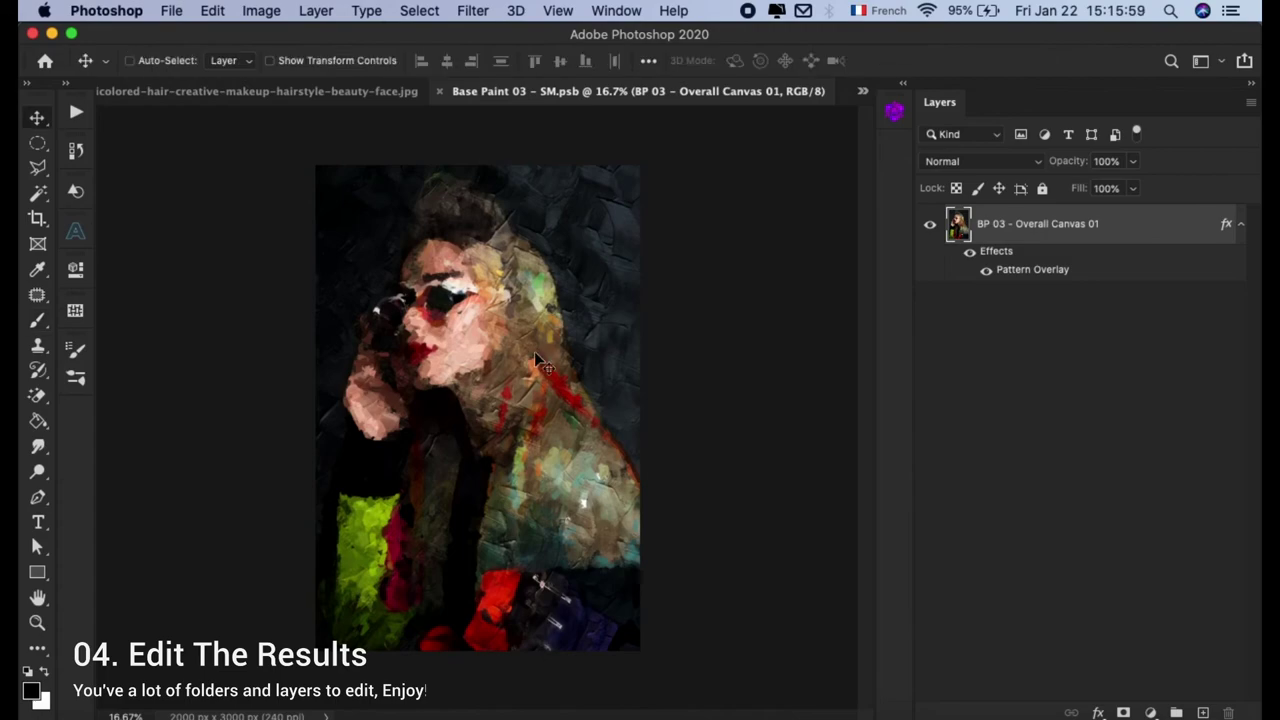
scroll(536, 351, "up", 2)
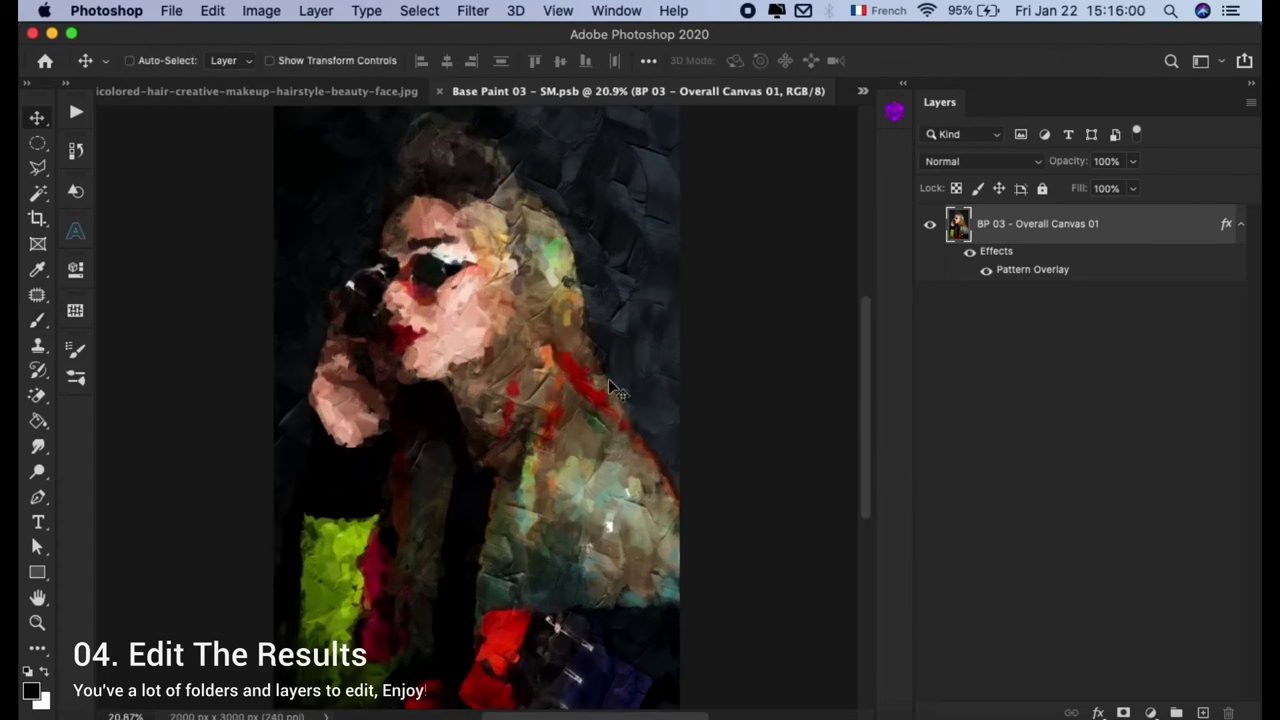
double_click(1170, 238)
left_click_drag(666, 34, 919, 3)
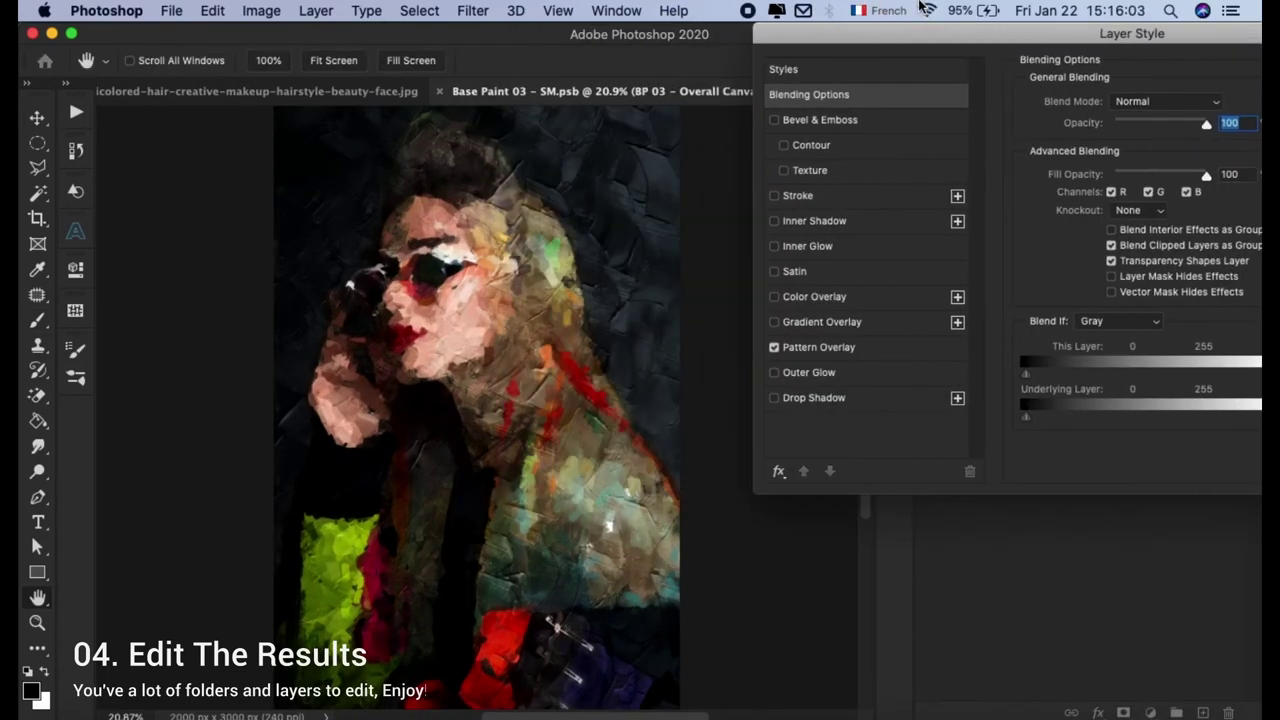
left_click(876, 371)
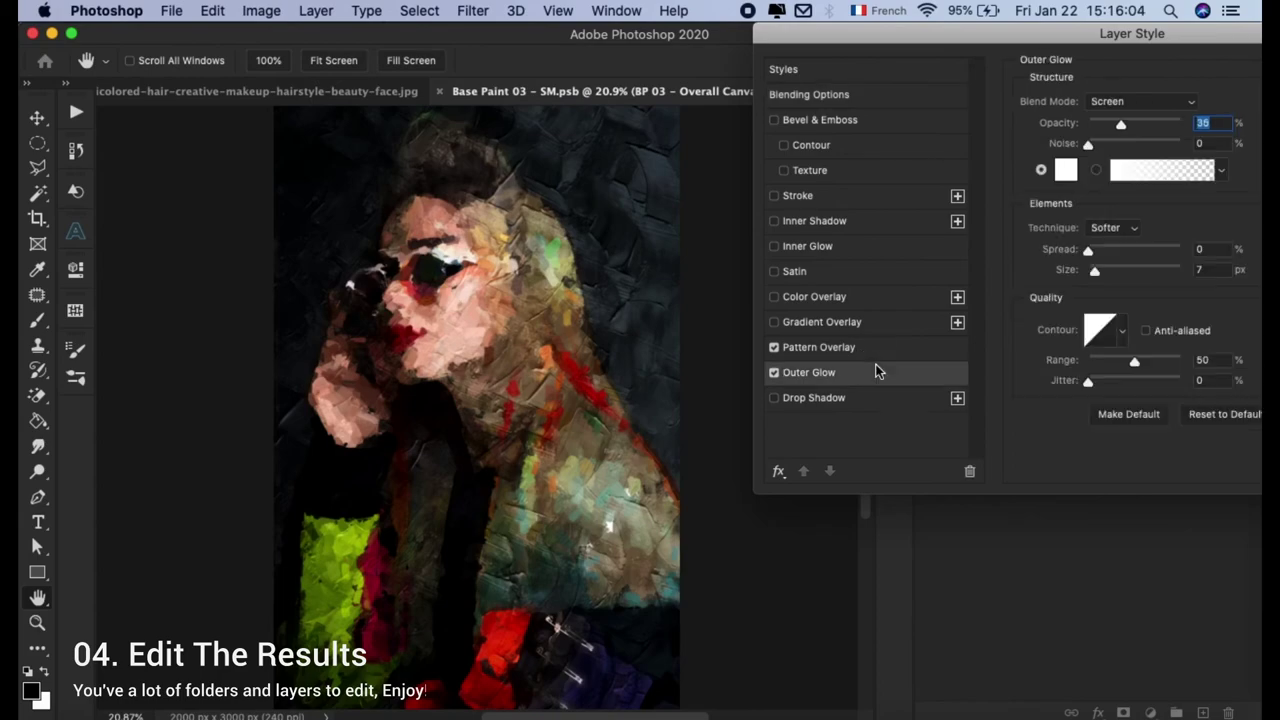
left_click(774, 373)
left_click(840, 350)
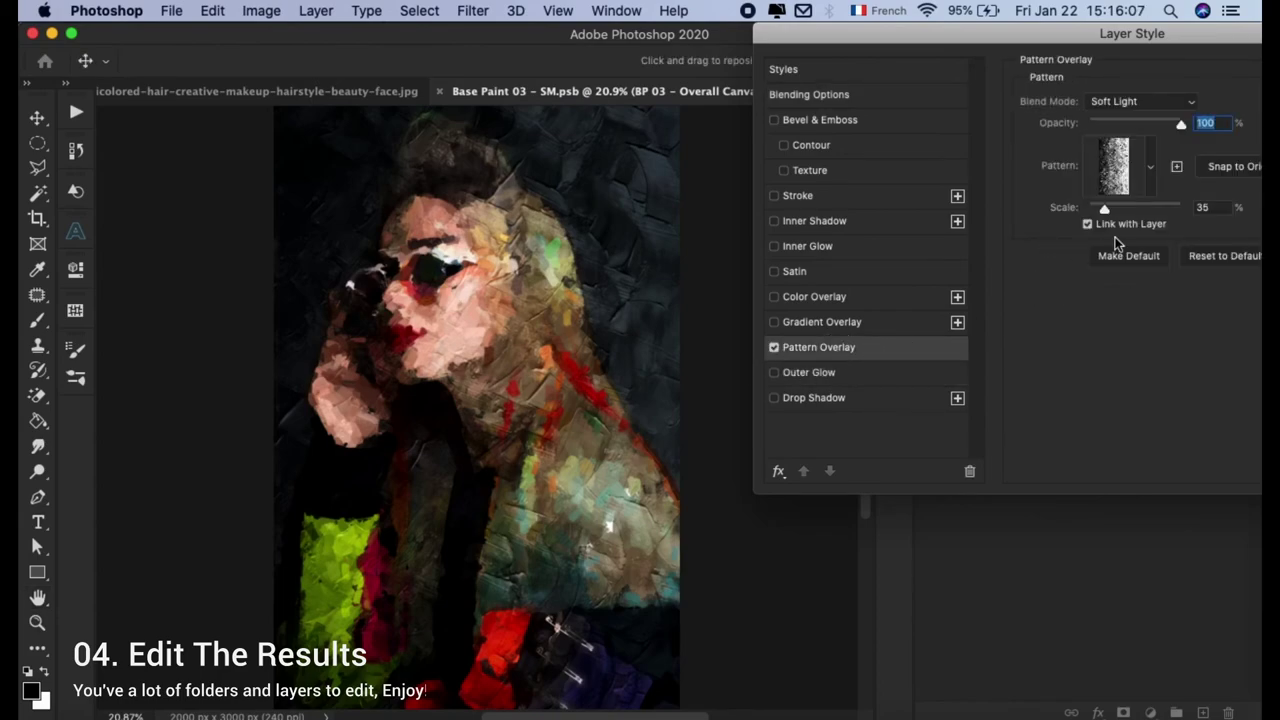
left_click_drag(1104, 209, 1098, 210)
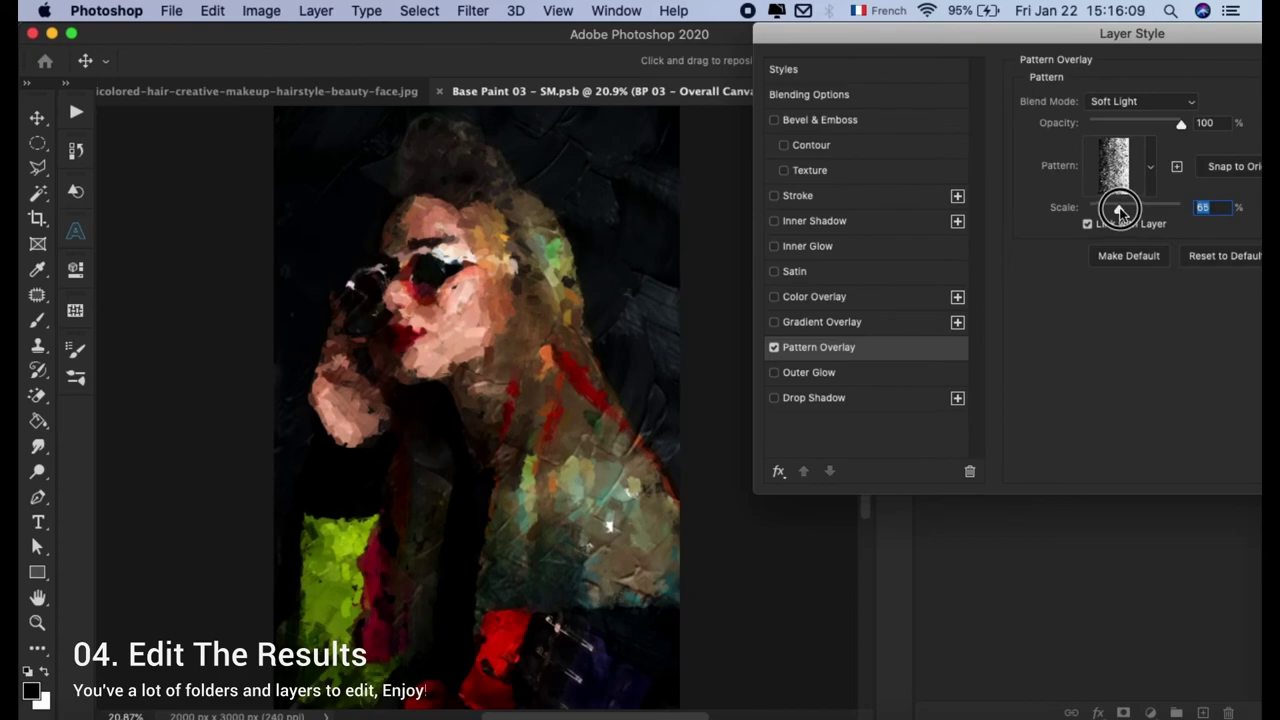
left_click_drag(1098, 210, 1095, 211)
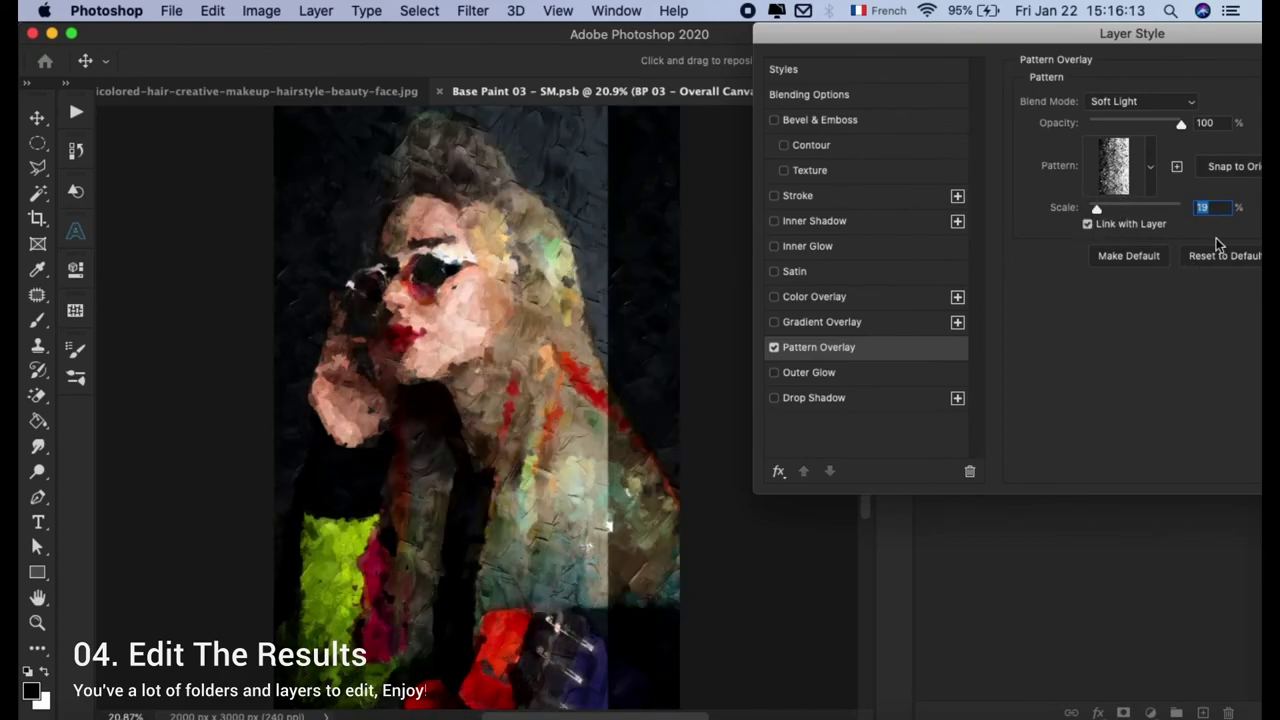
key("Return")
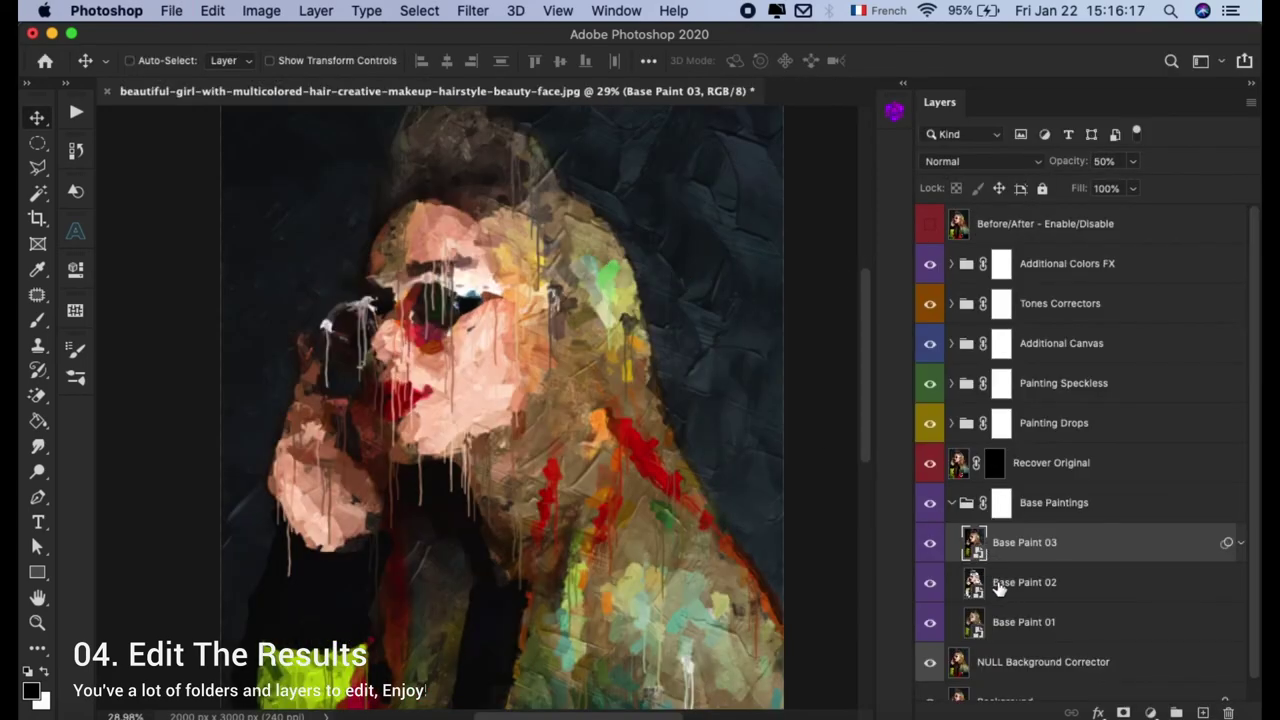
Inspect Base Paint 02 by toggling its Details 01–04 layers, then close it without saving
left_click(998, 590)
double_click(973, 583)
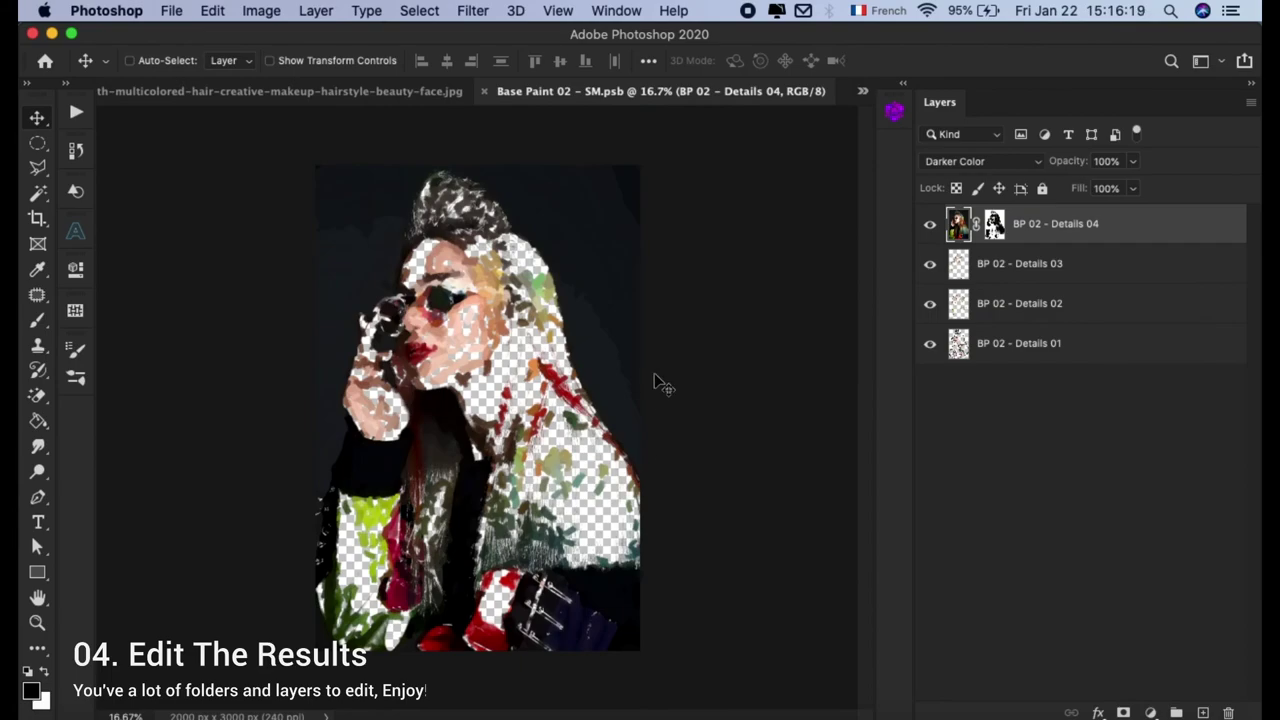
left_click_drag(930, 224, 929, 281)
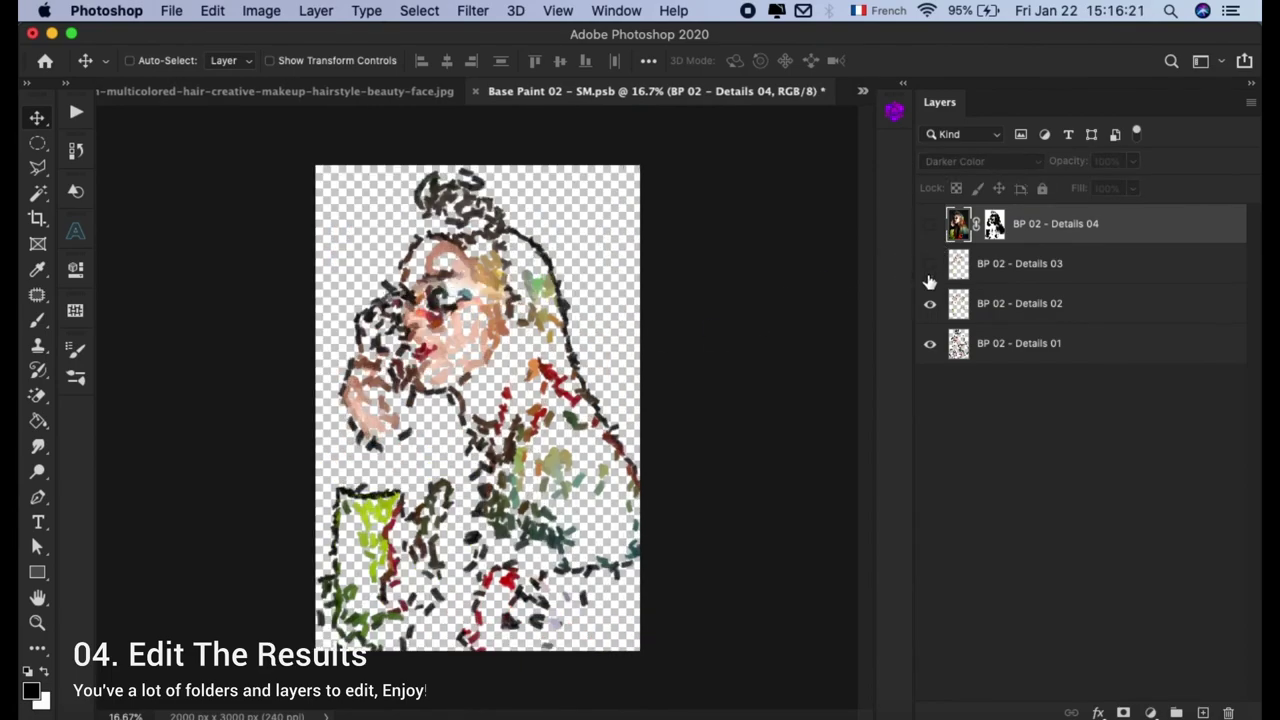
left_click(929, 303)
left_click(929, 343)
left_click(929, 303)
left_click(929, 263)
left_click(929, 224)
key("ctrl+s")
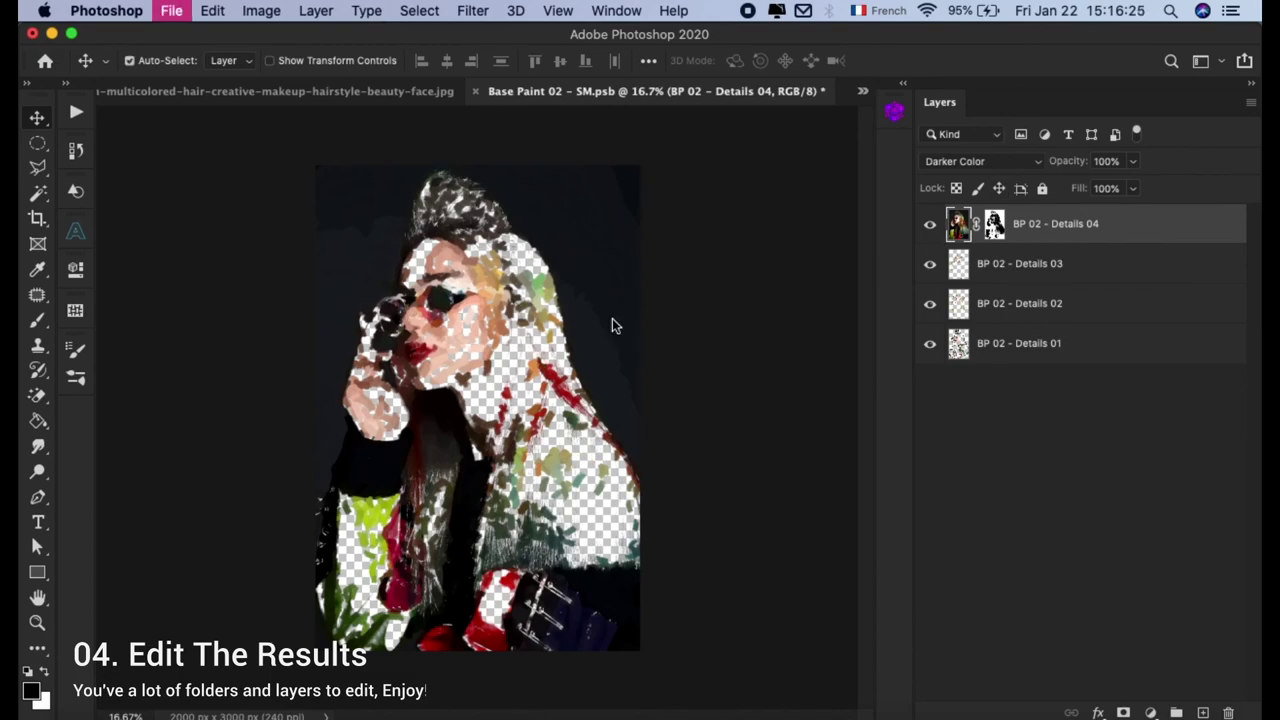
key("ctrl+w")
left_click(606, 280)
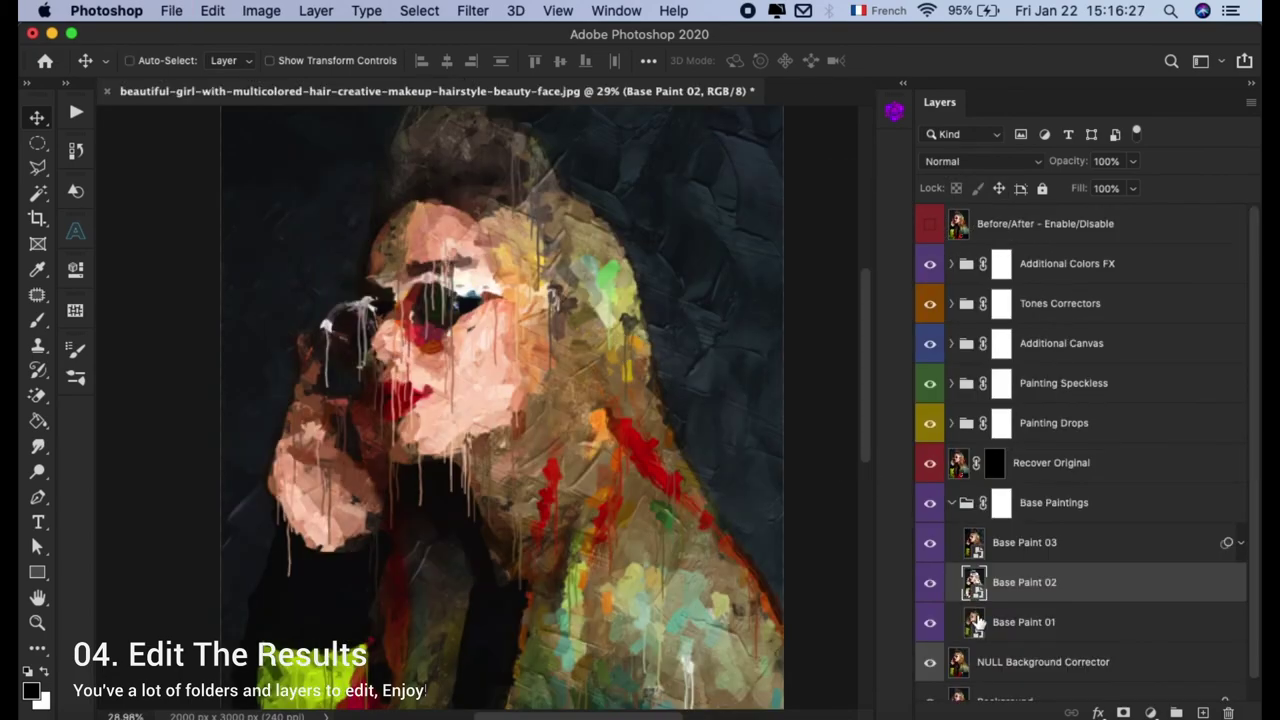
Inspect Base Paint 01 by toggling its Small, Medium and Large Paint layers, then close without saving
double_click(976, 622)
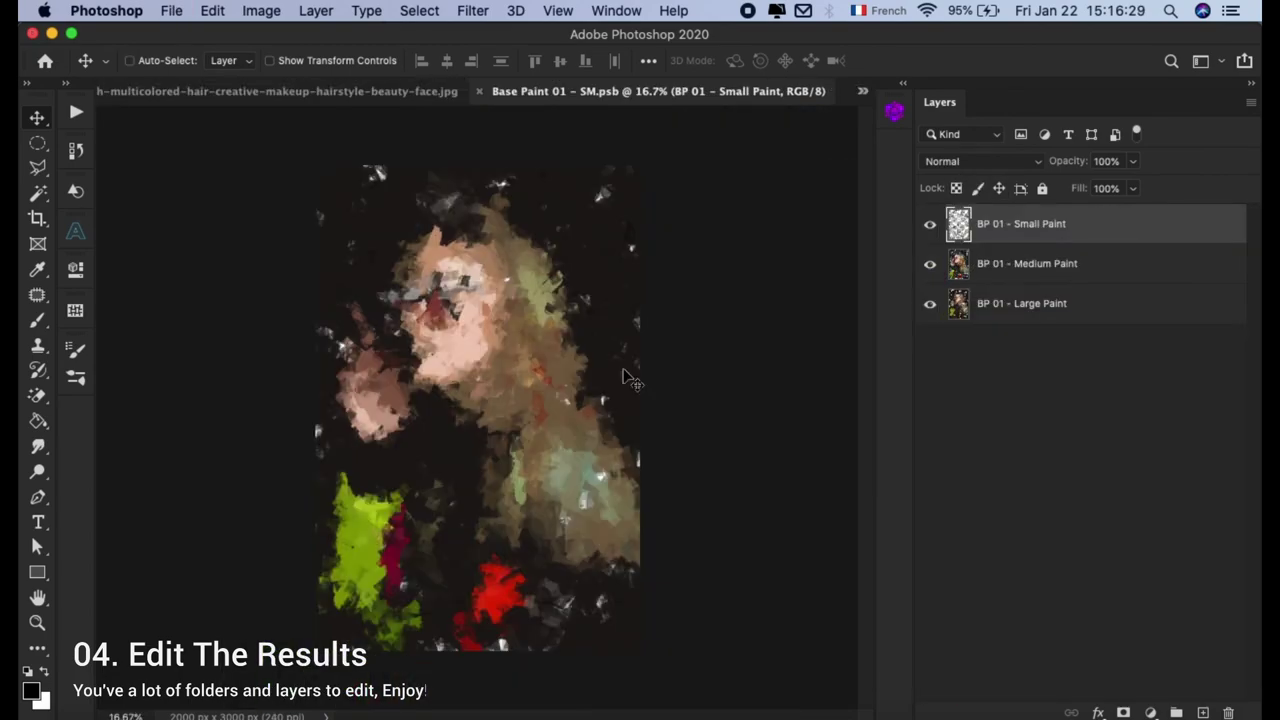
left_click(929, 224)
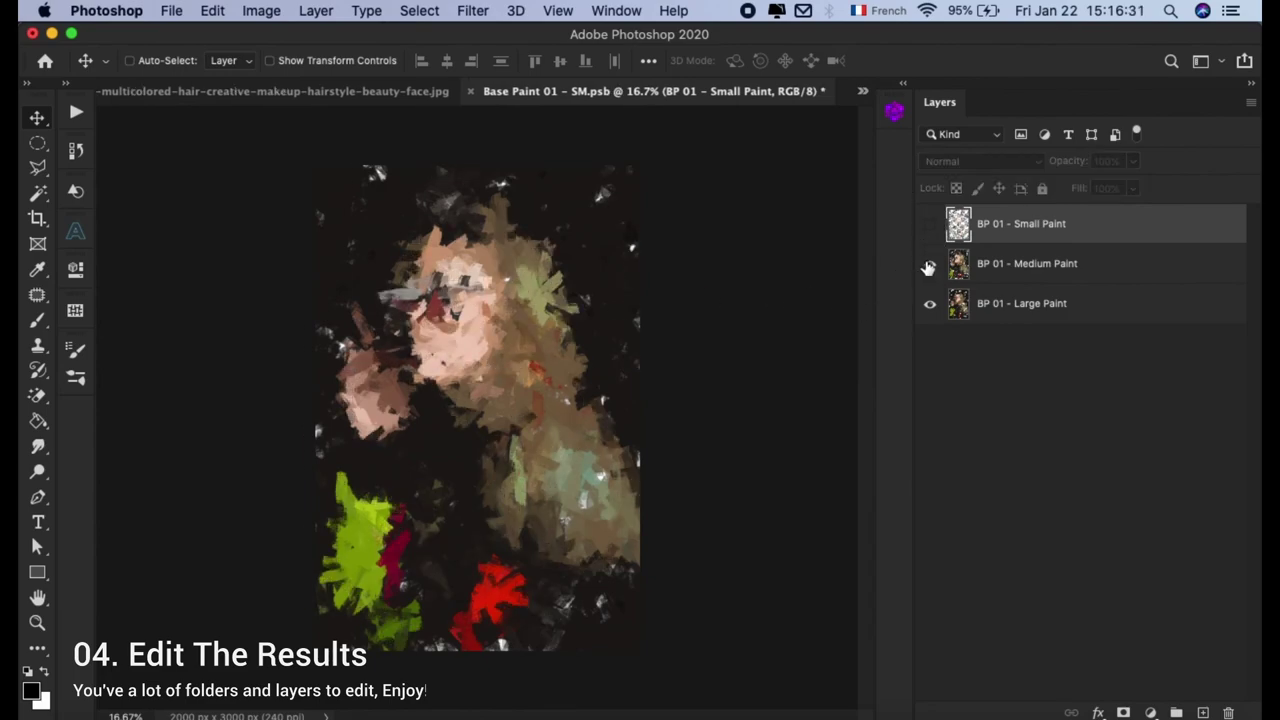
left_click(929, 264)
left_click(930, 304)
left_click_drag(930, 304, 930, 224)
key("super+w")
left_click(569, 283)
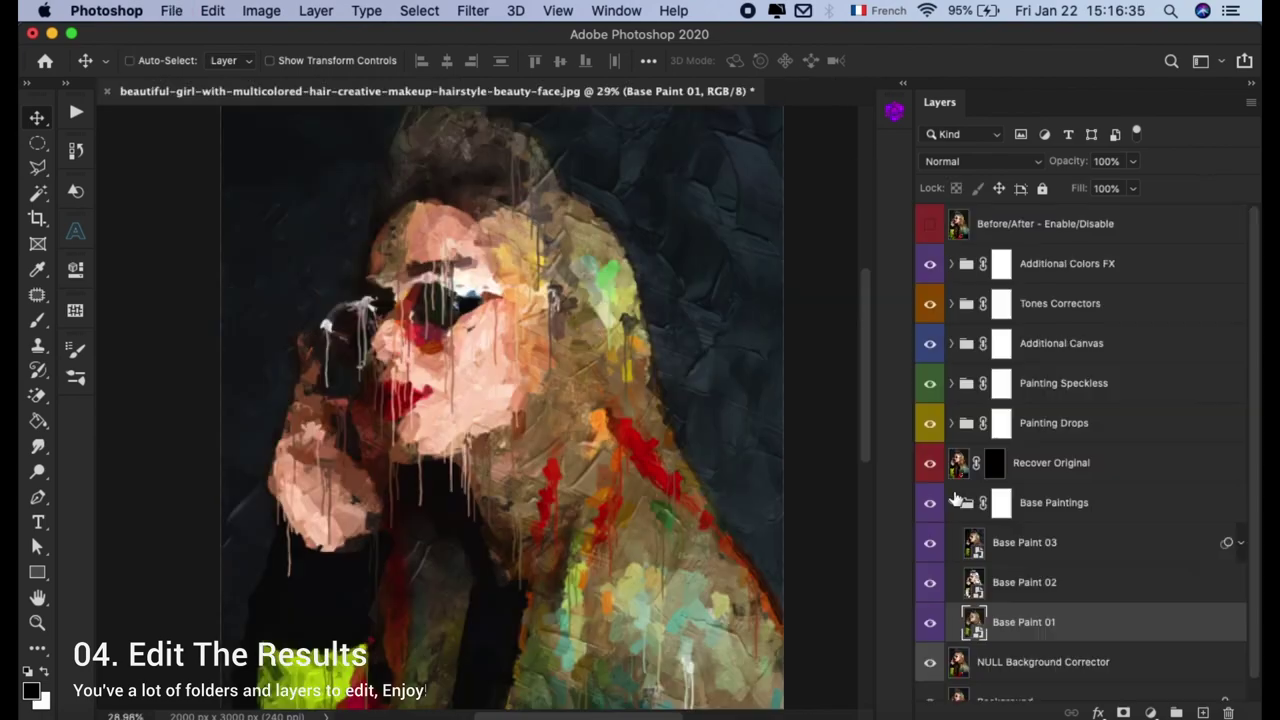
Collapse the Base Paintings group and select the NULL Background Corrector layer
left_click(1020, 510)
left_click(952, 502)
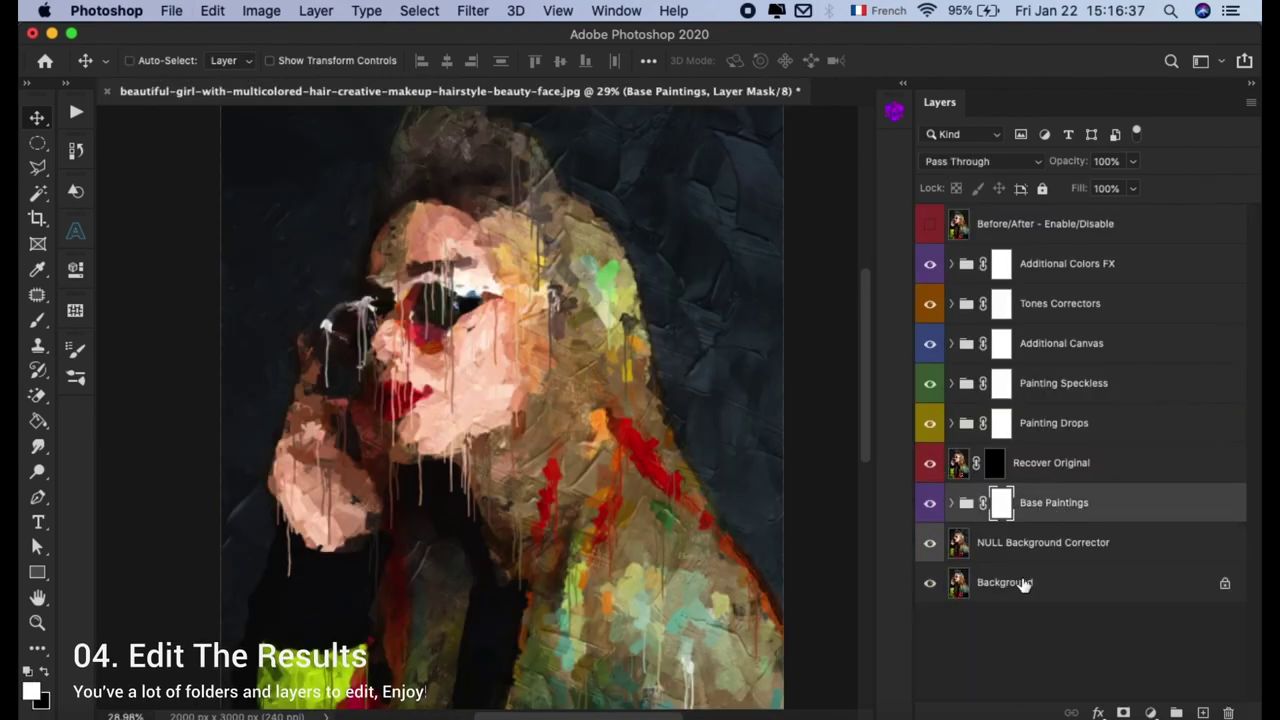
left_click(1056, 548)
scroll(820, 494, "down", 3)
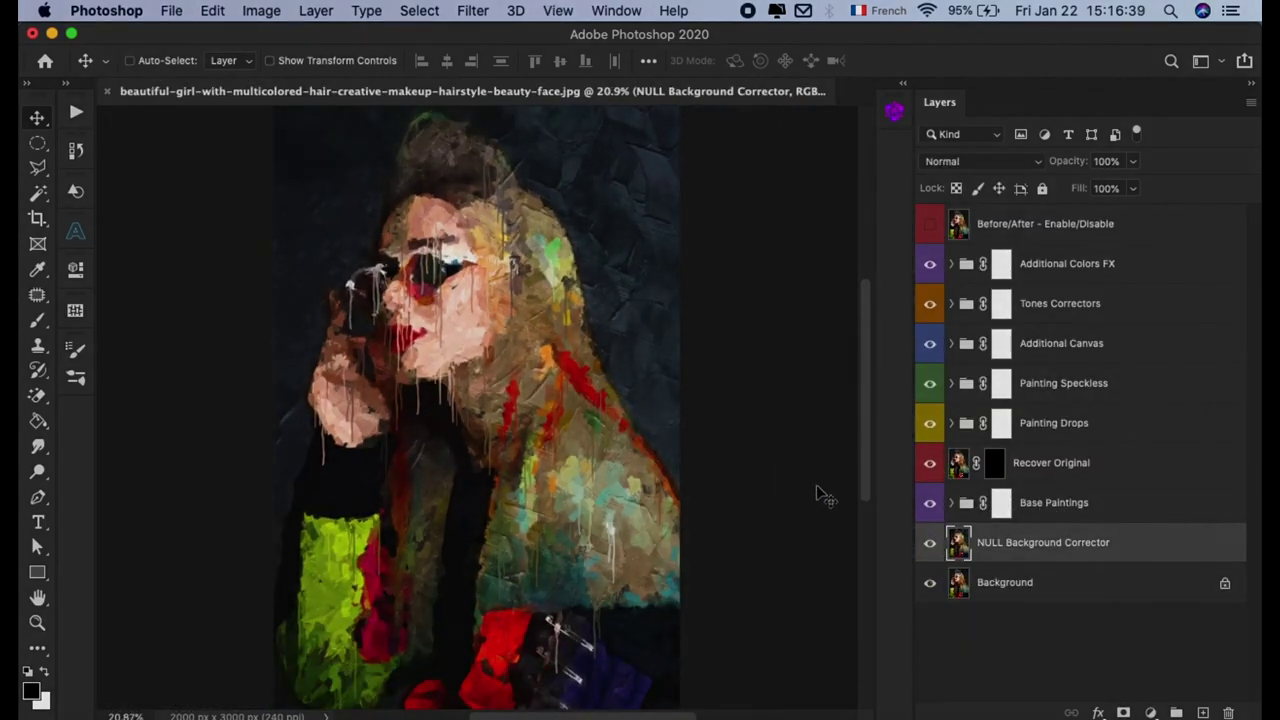